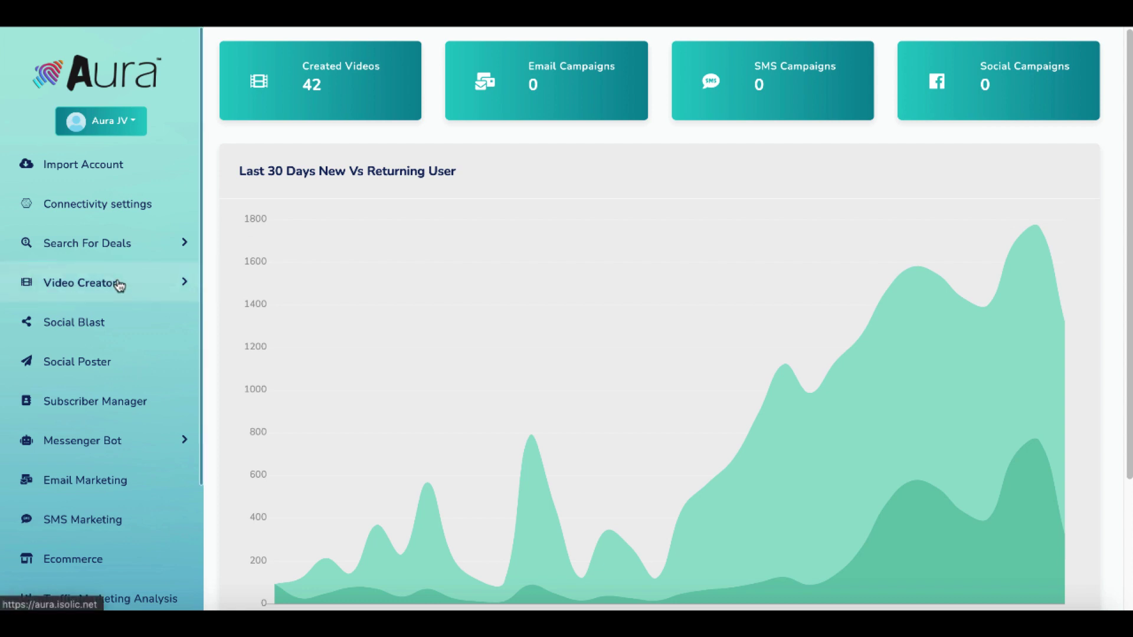
Undo the last edit on the Miro board so the deleted text reappears.
scroll(119, 263, down, 3)
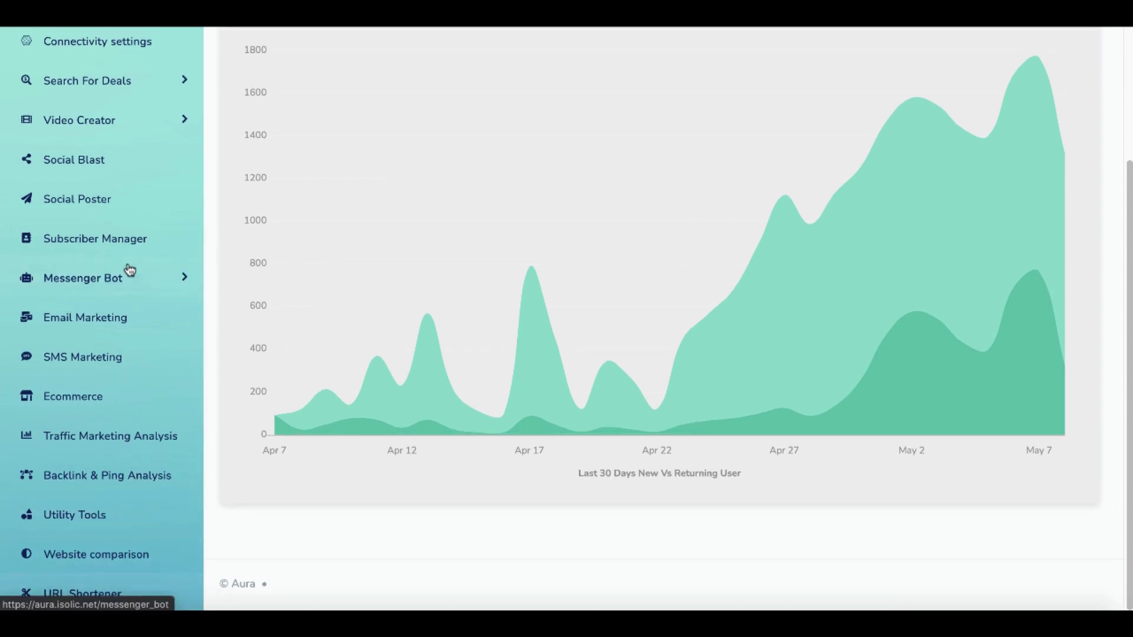
scroll(126, 271, up, 3)
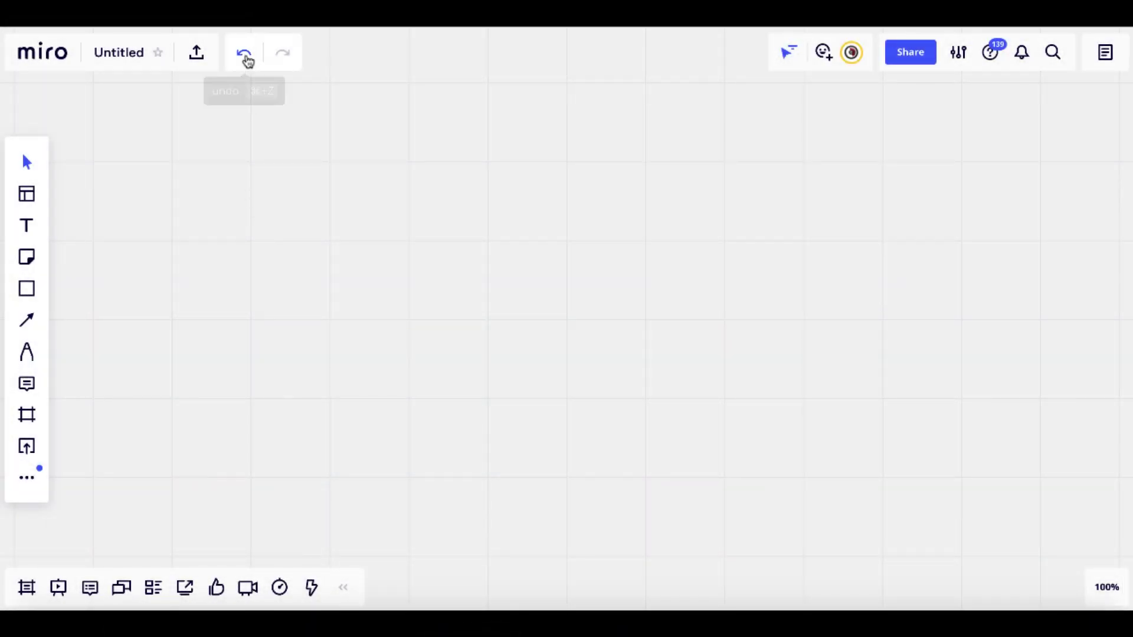
click(245, 54)
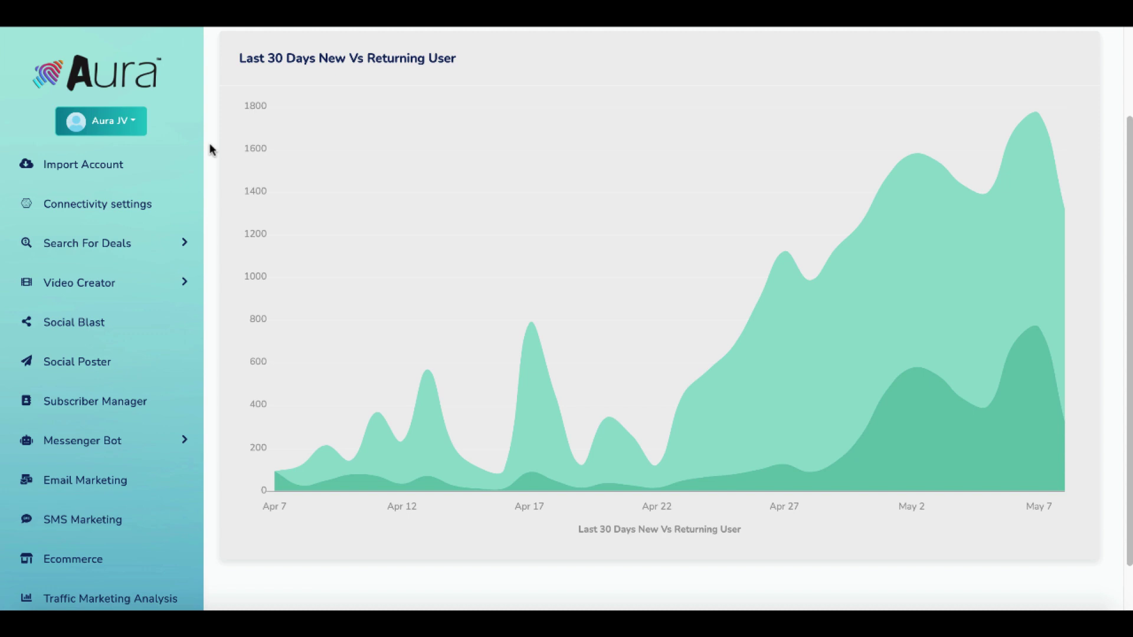
Open Aura's Import Account page showing two connected Facebook accounts and their pages.
scroll(425, 307, up, 2)
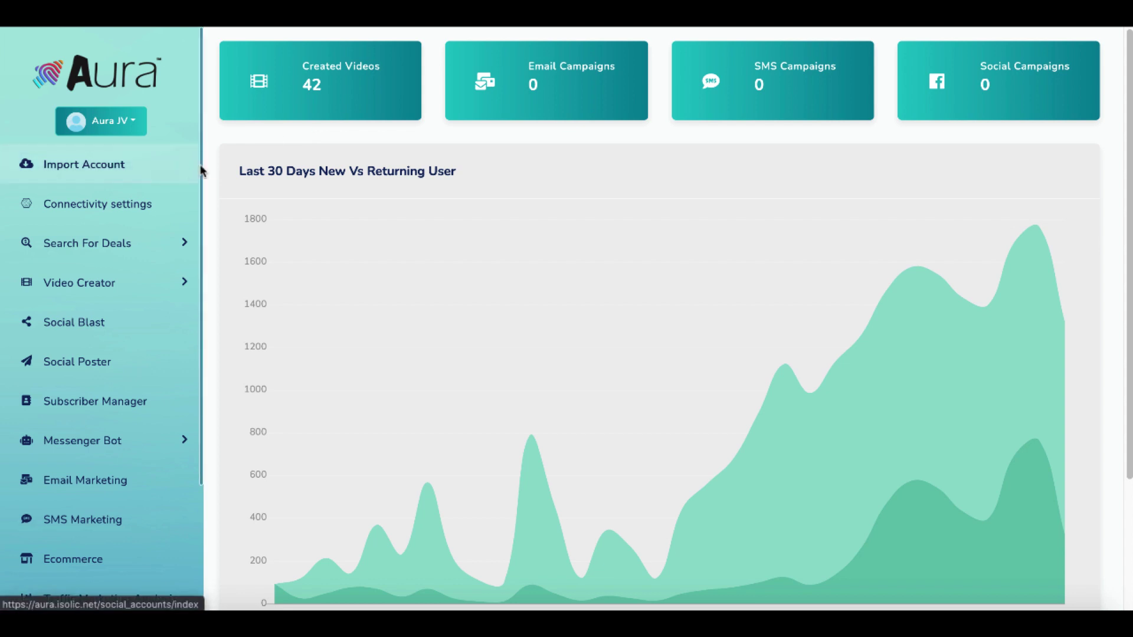
click(98, 170)
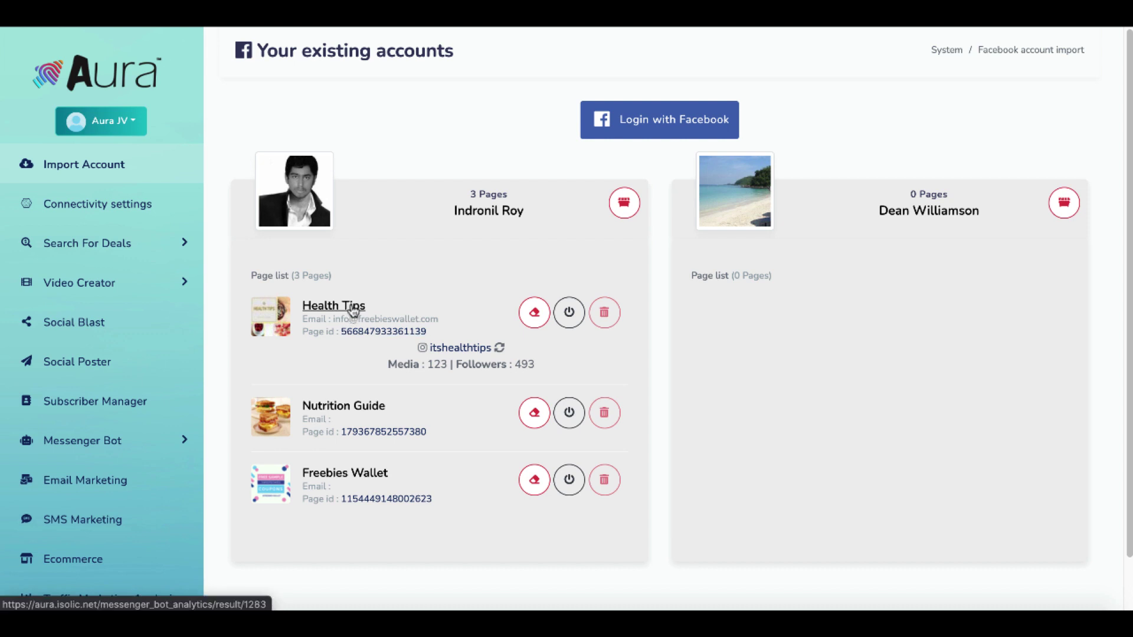
Open Aura's Connectivity settings holding the Google API, MOZ, VirusTotal, Bitly and Rebrandly keys.
click(168, 212)
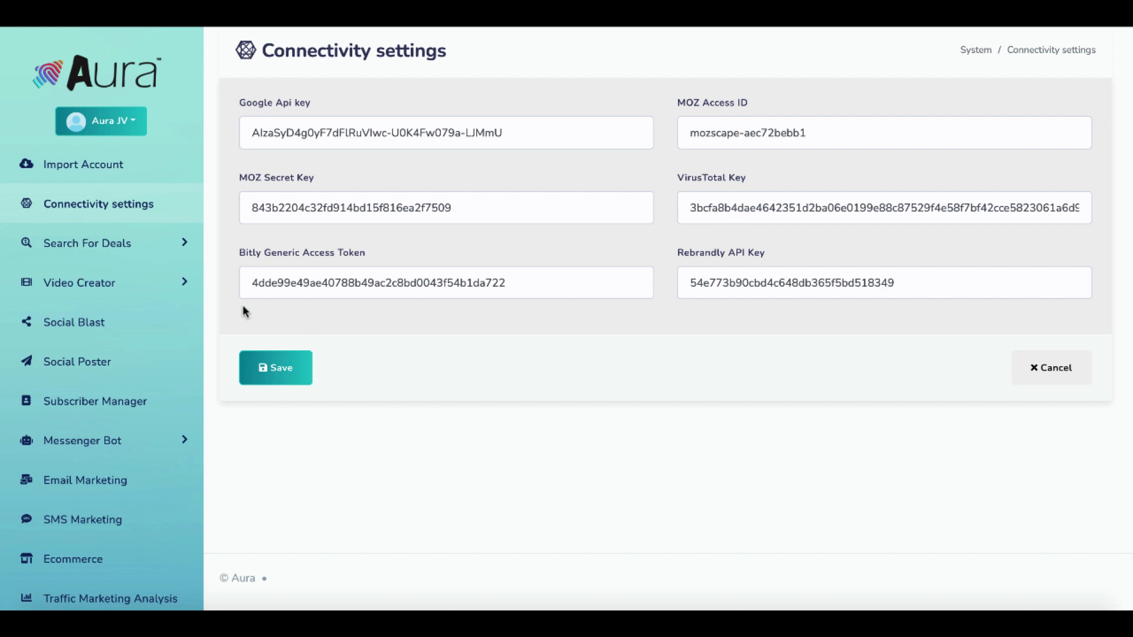
scroll(135, 319, down, 3)
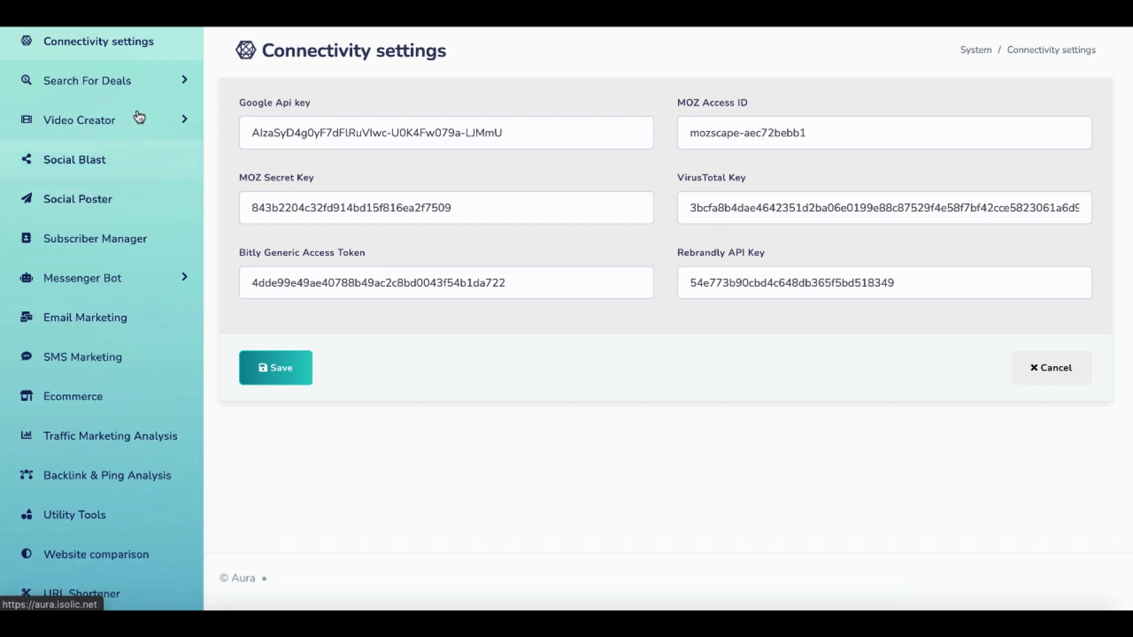
scroll(140, 116, up, 3)
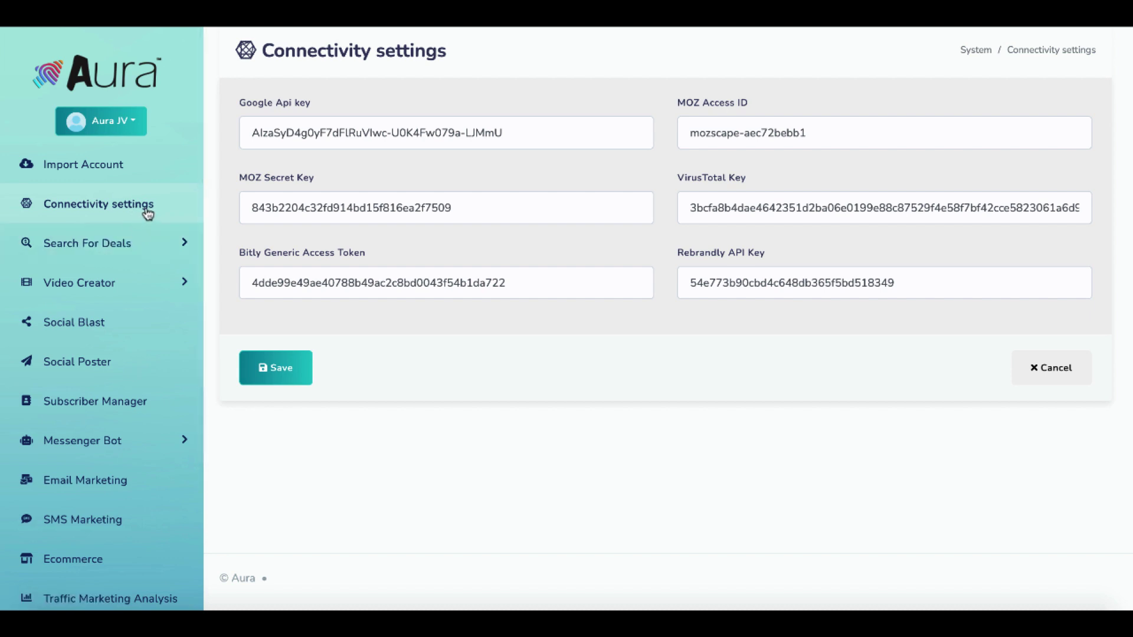
Open Aura's Deals from JVZoo list and follow the top EngagBot deal to JVZoo.
click(111, 244)
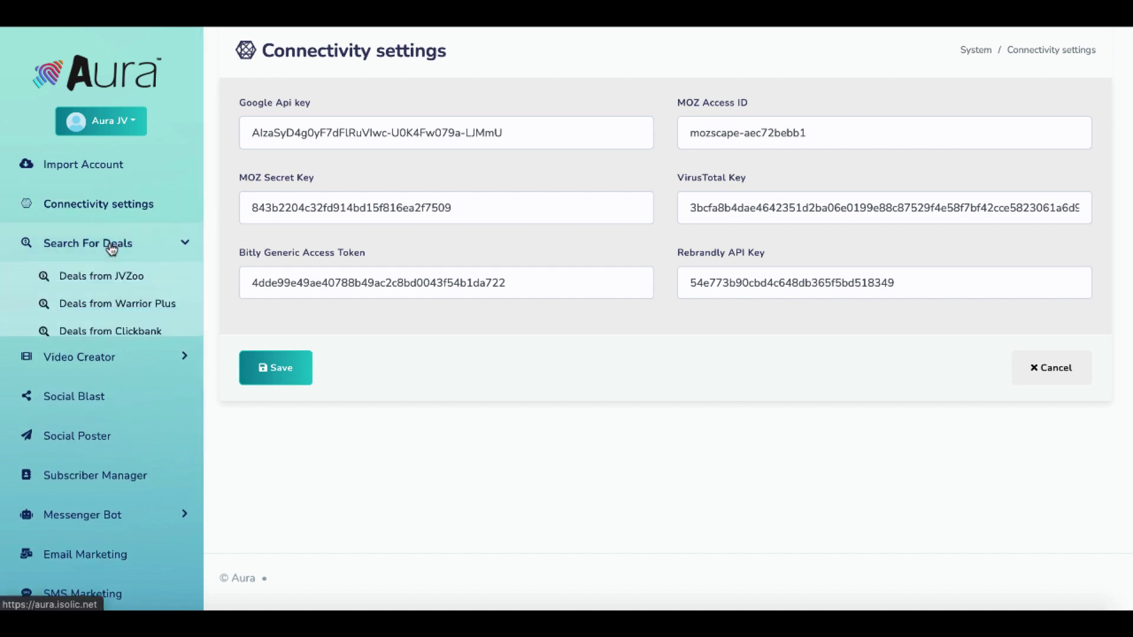
click(108, 280)
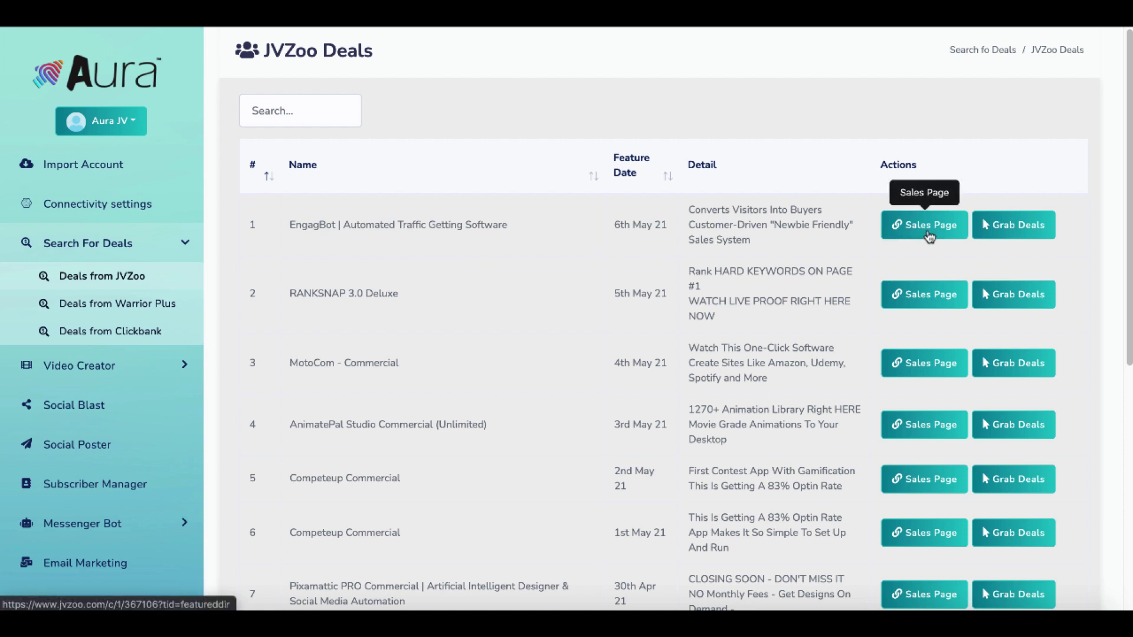
click(1000, 235)
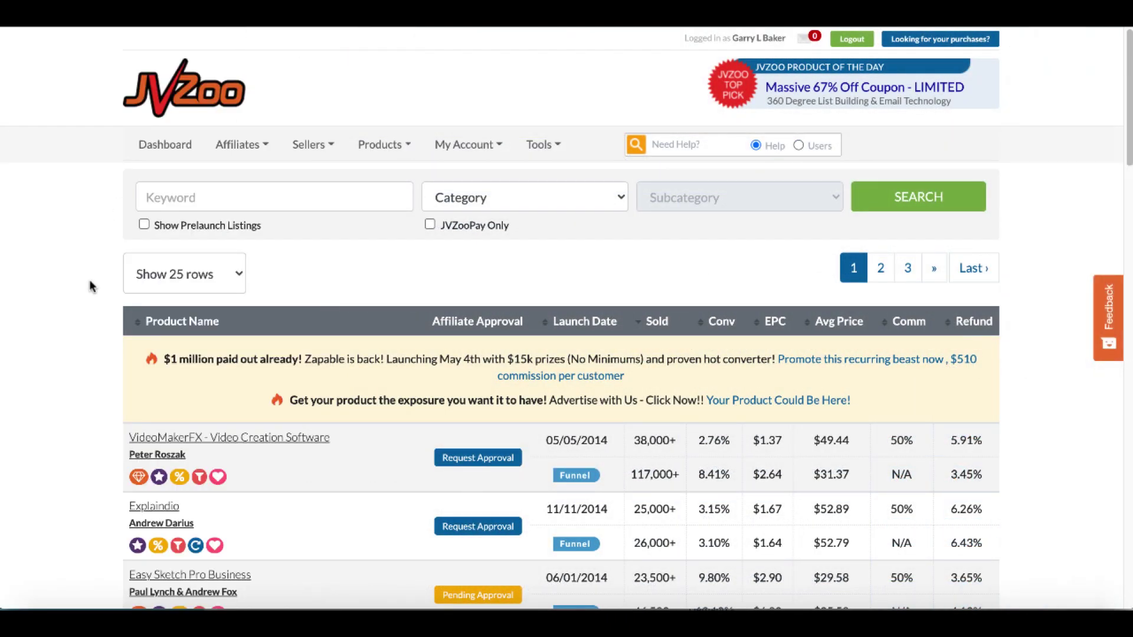
Scroll through the JVZoo marketplace product table.
scroll(105, 387, down, 4)
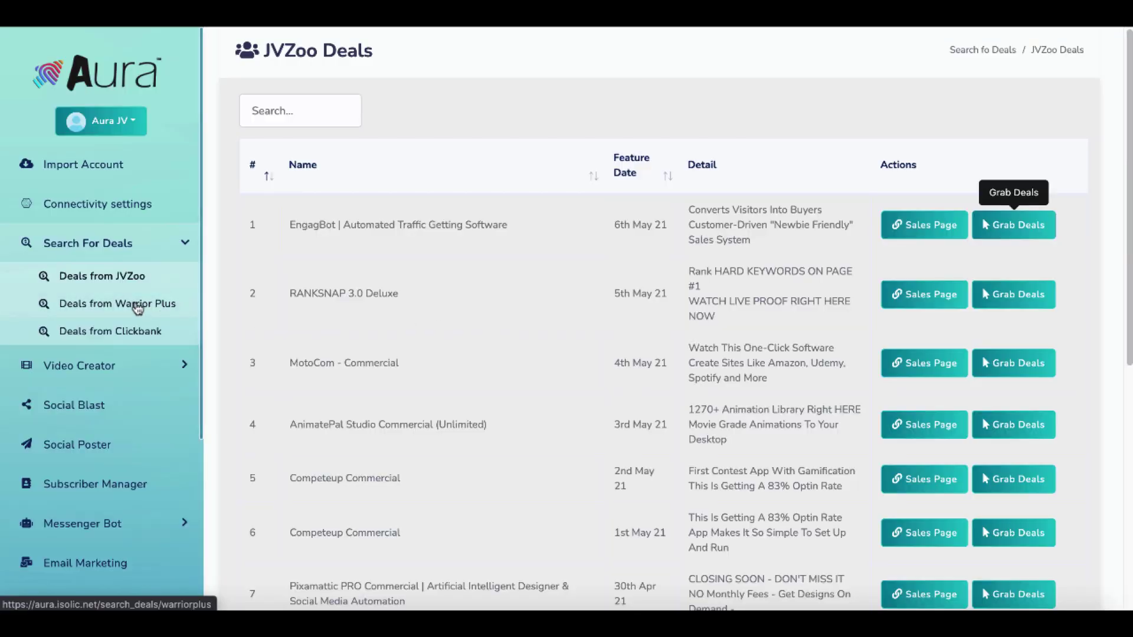
Open Aura's Warrior Plus deals and scroll through the Warrior Plus affiliate offers table.
click(137, 308)
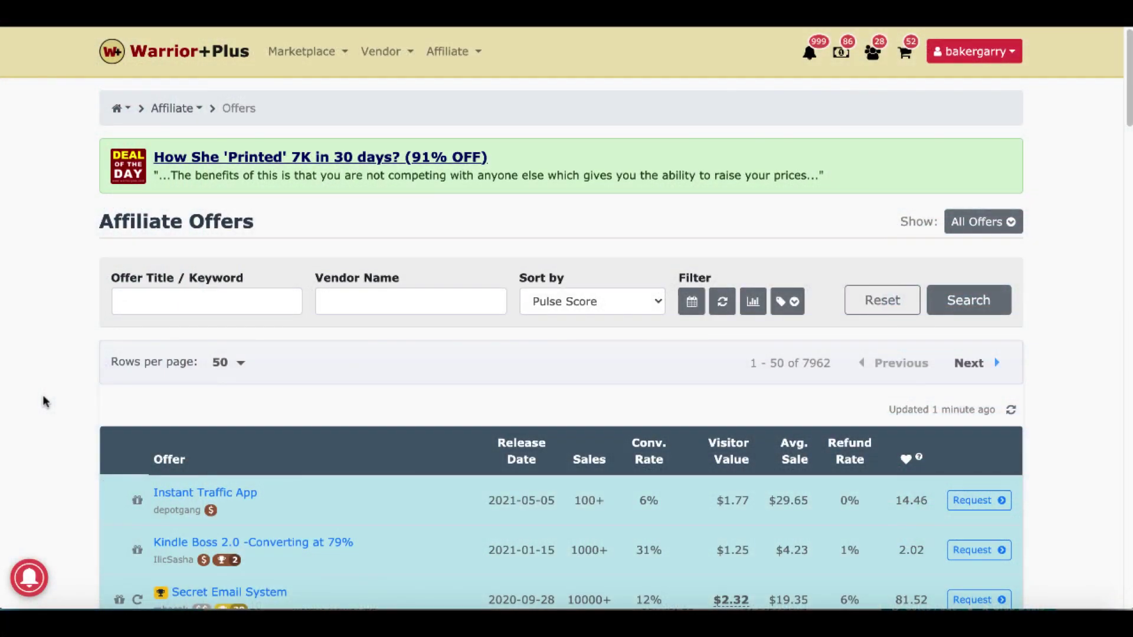
scroll(44, 402, down, 1)
scroll(45, 401, down, 6)
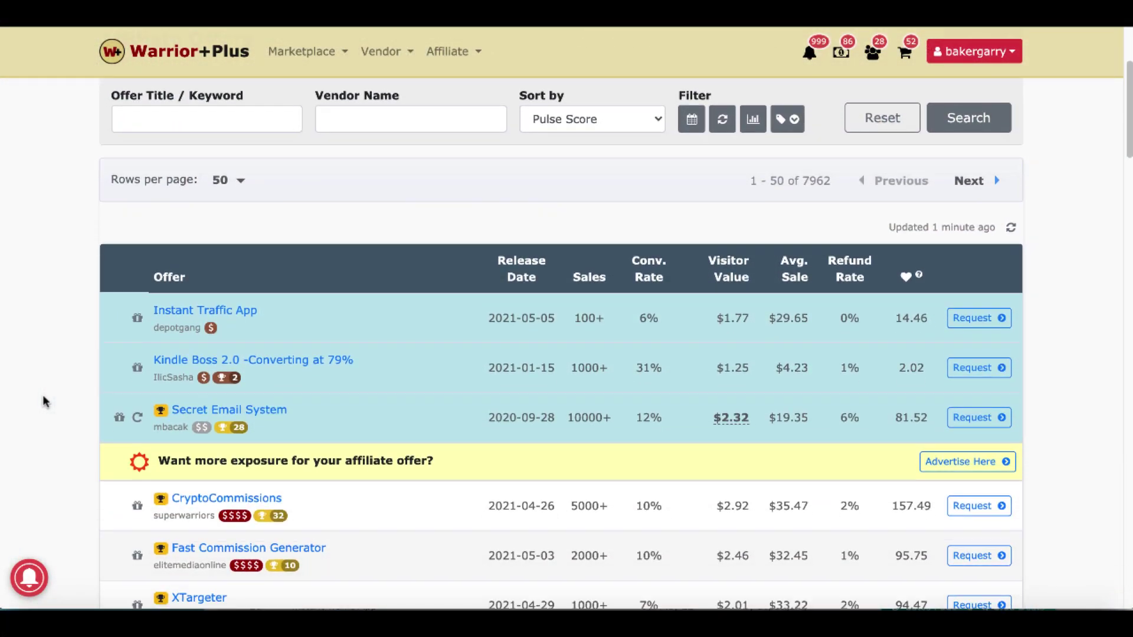
scroll(45, 400, up, 1)
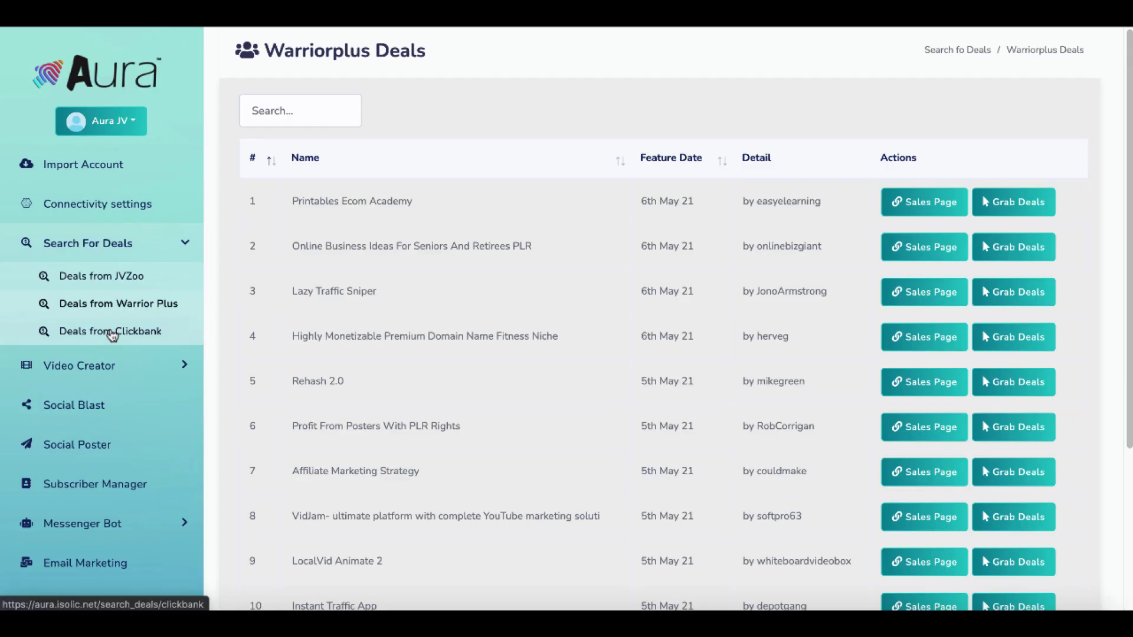
Show the Clickbank Deals list topped by Okinawa Flat Belly Tonic, Biofit and Carbofix.
click(112, 333)
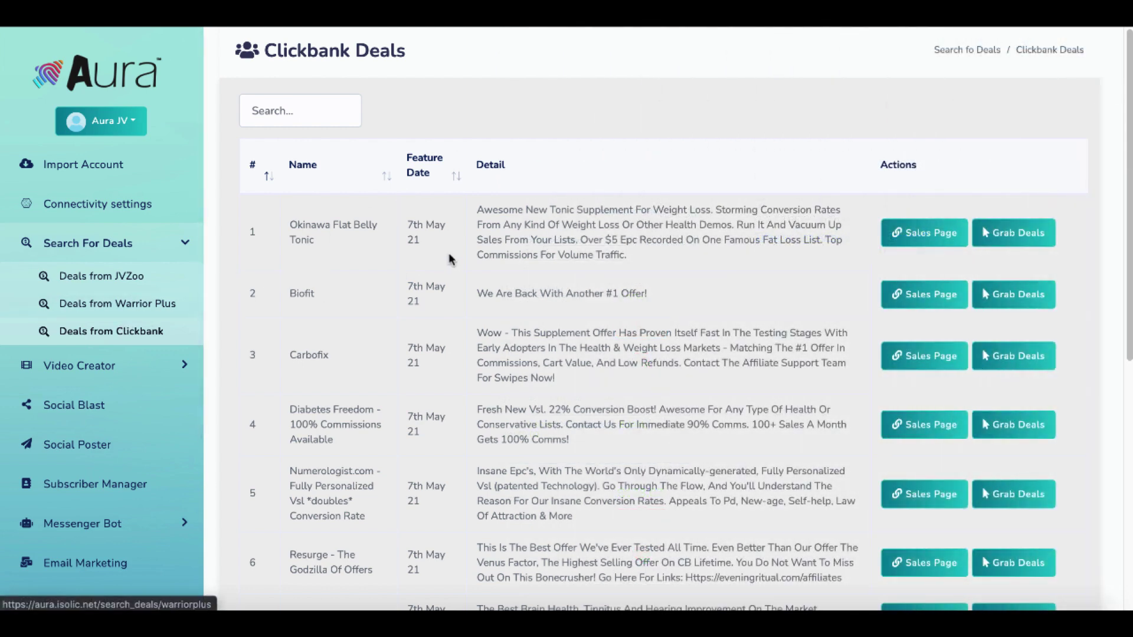
Create a new Video Creator video in the Medium Rectangle format.
click(100, 366)
click(98, 316)
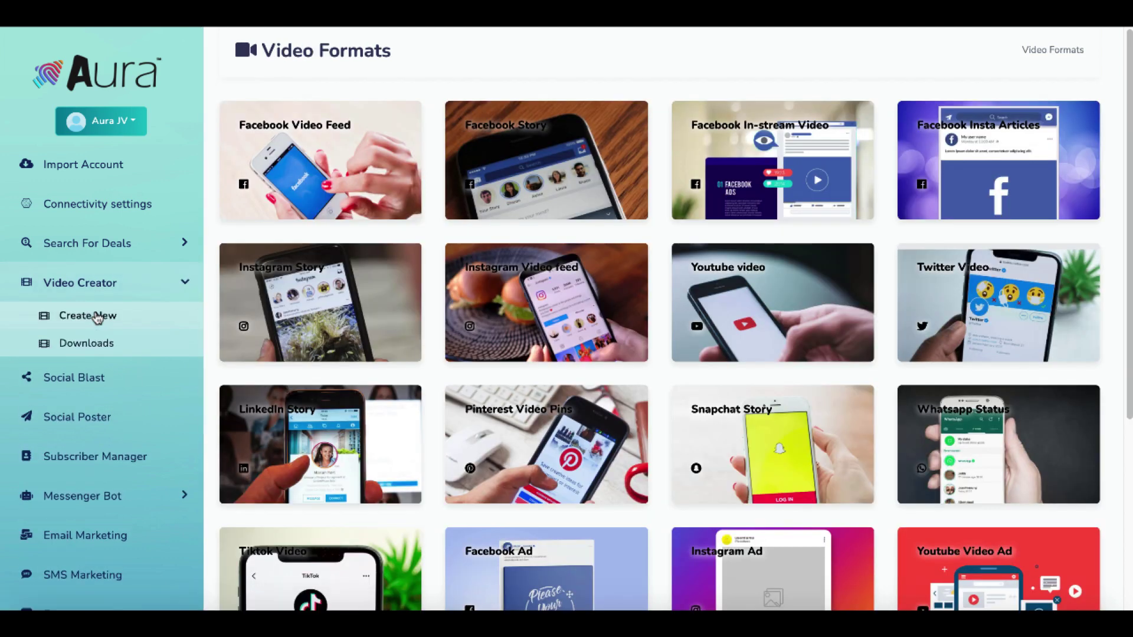
scroll(546, 438, down, 5)
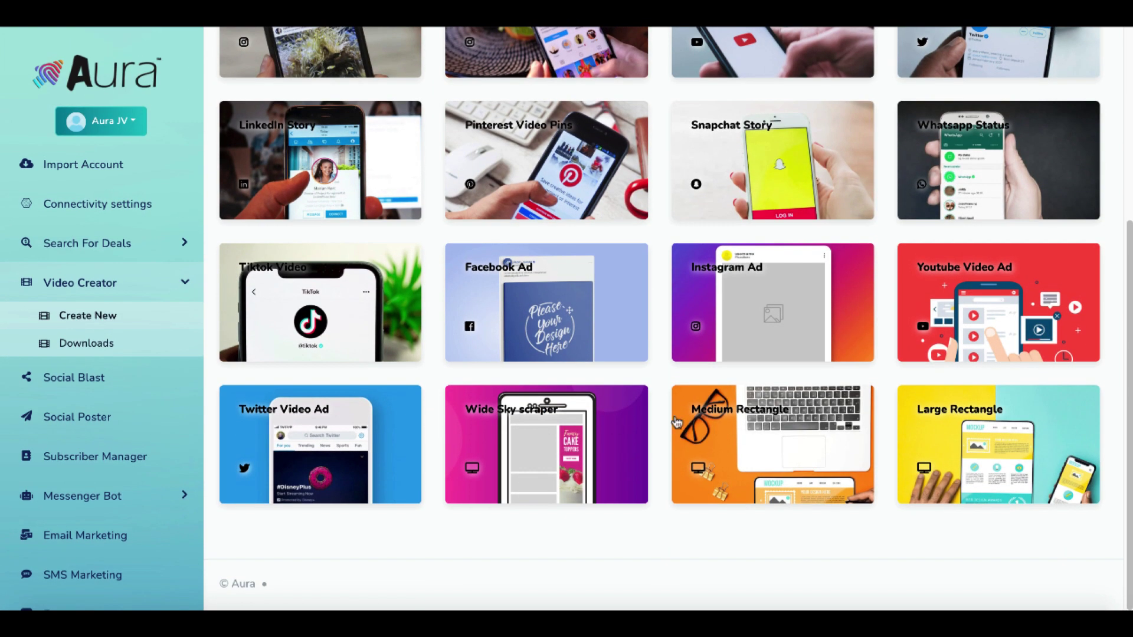
click(779, 436)
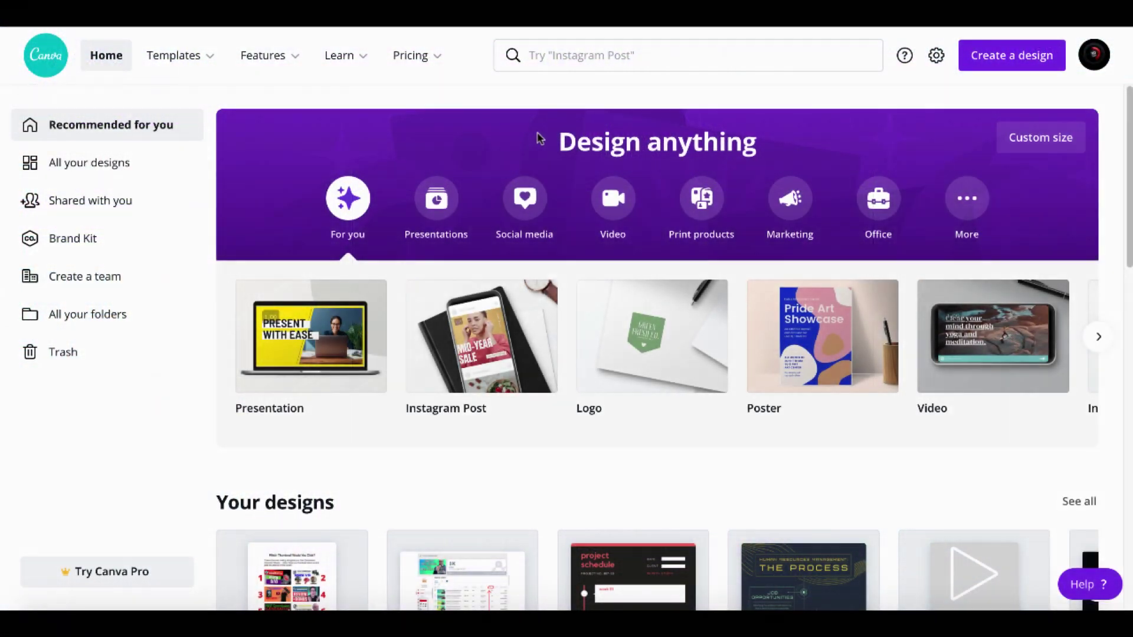
Create a Canva Facebook Video and apply a Pink Polaroid Birthday template page.
click(613, 199)
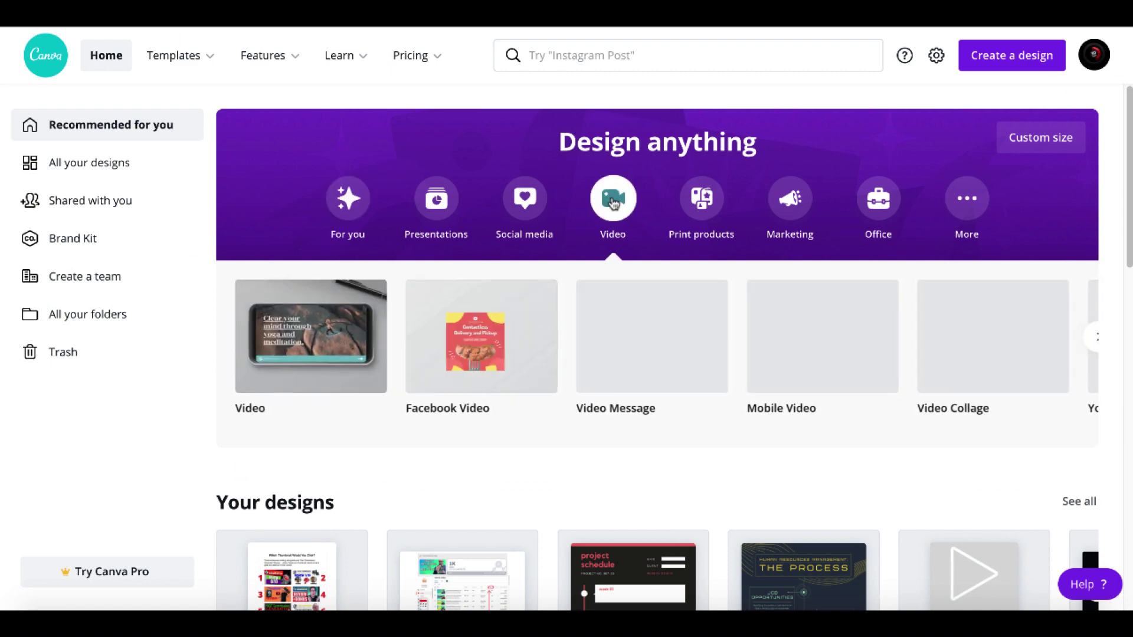
click(478, 324)
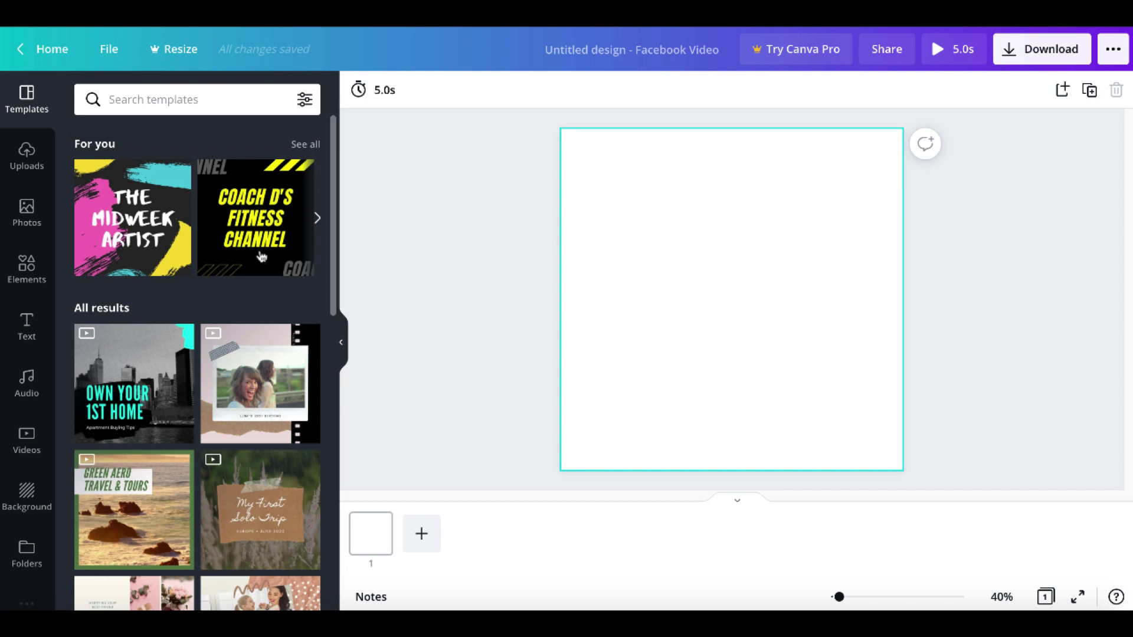
click(247, 385)
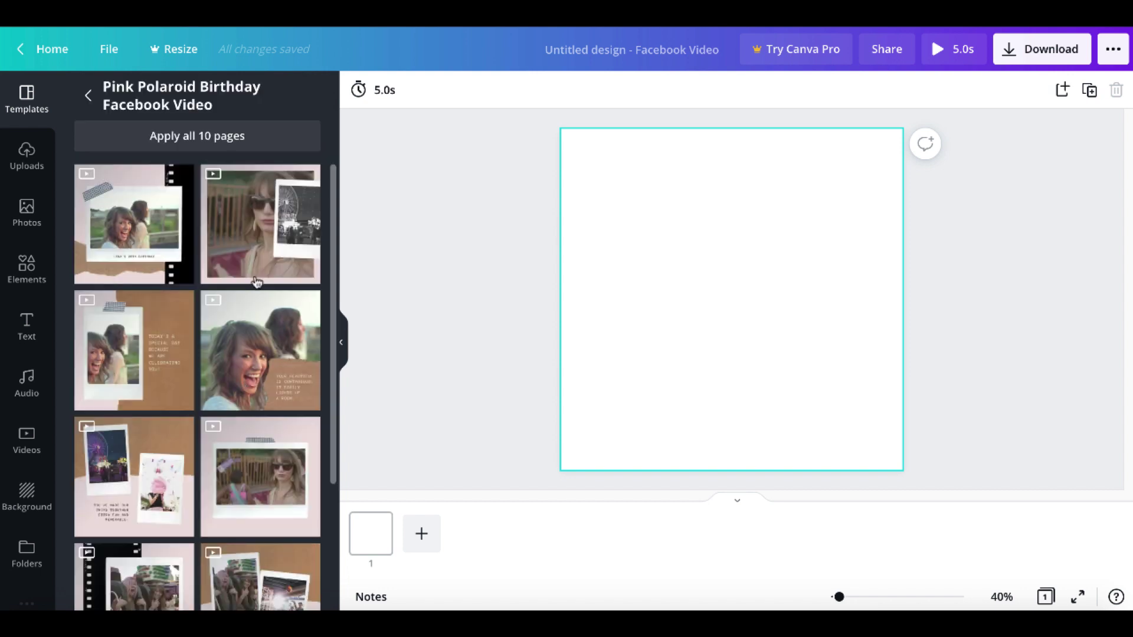
click(257, 245)
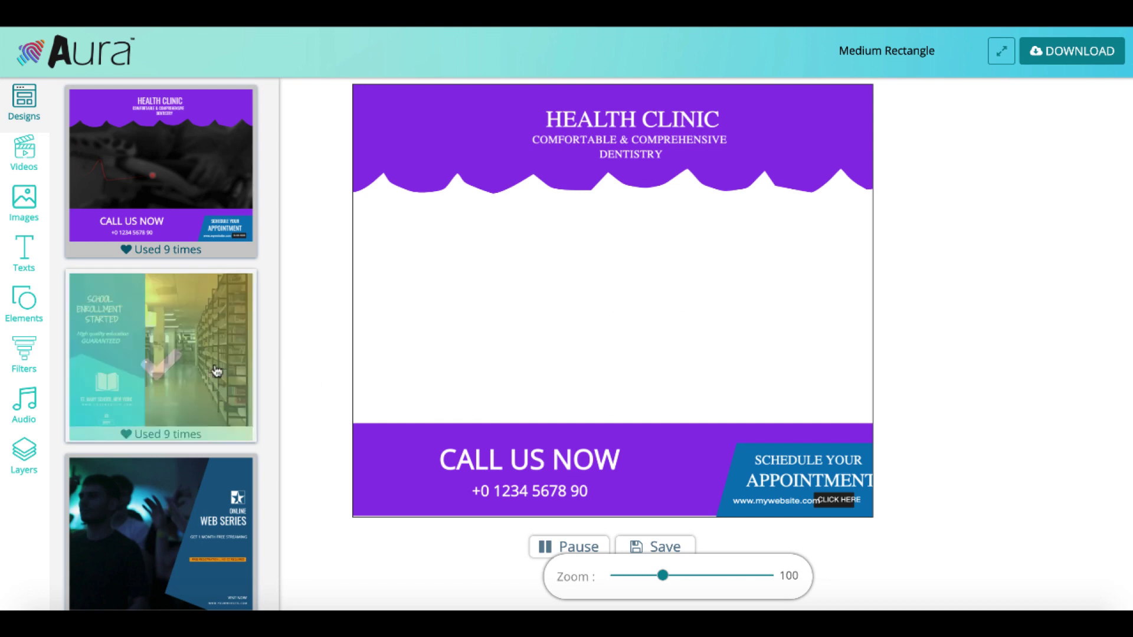
Apply the School Enrollment template to the Medium Rectangle video and send it for processing.
click(215, 371)
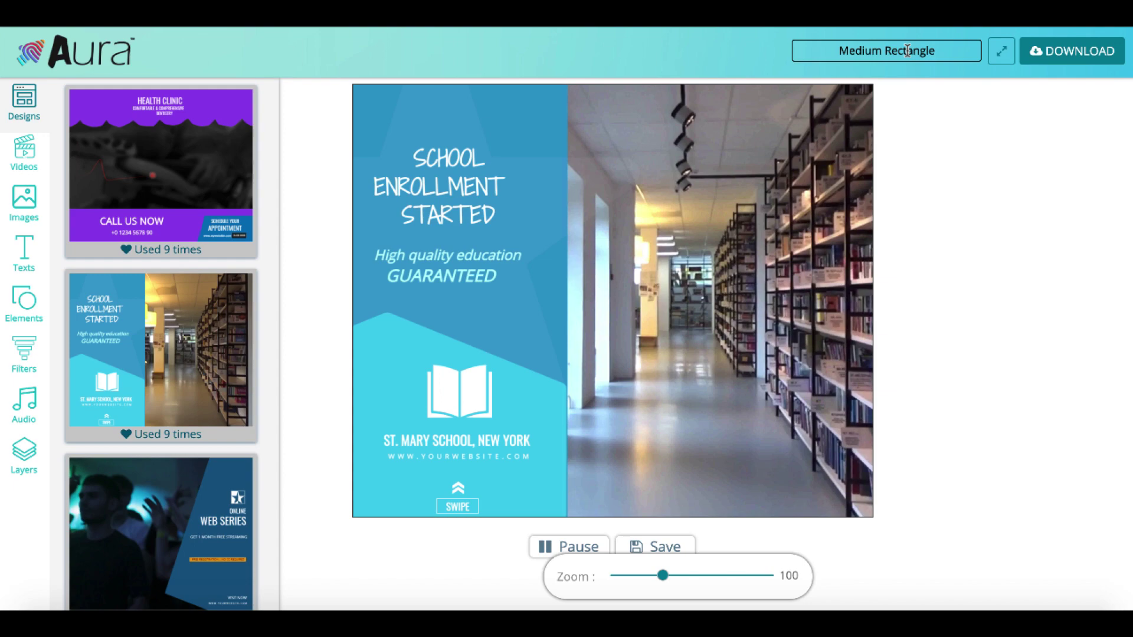
click(1055, 58)
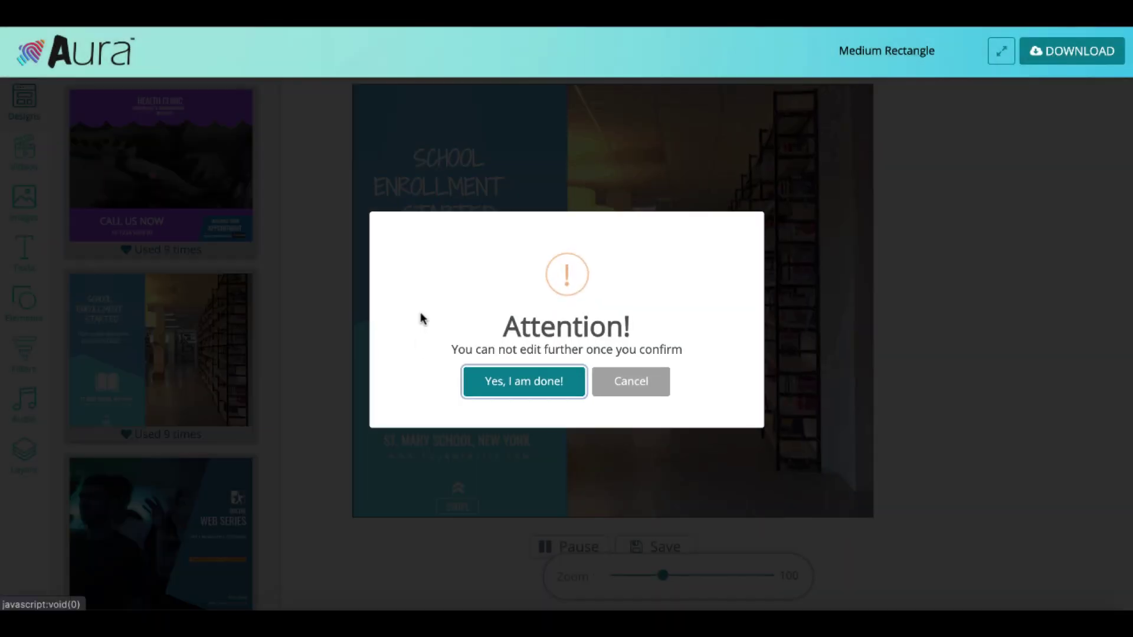
click(524, 387)
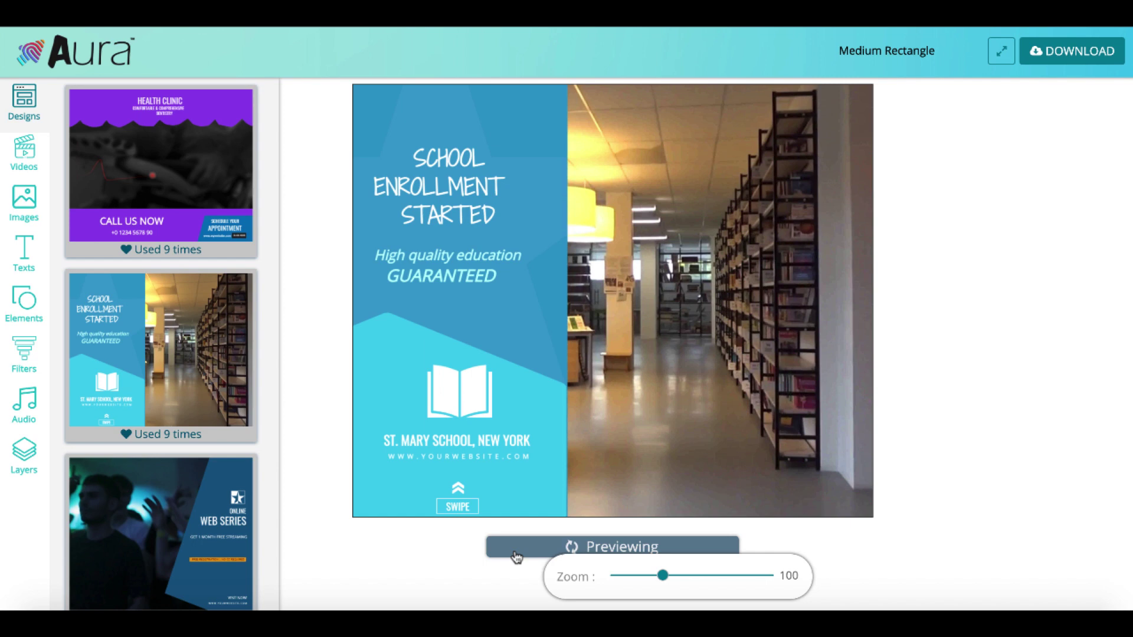
click(1072, 51)
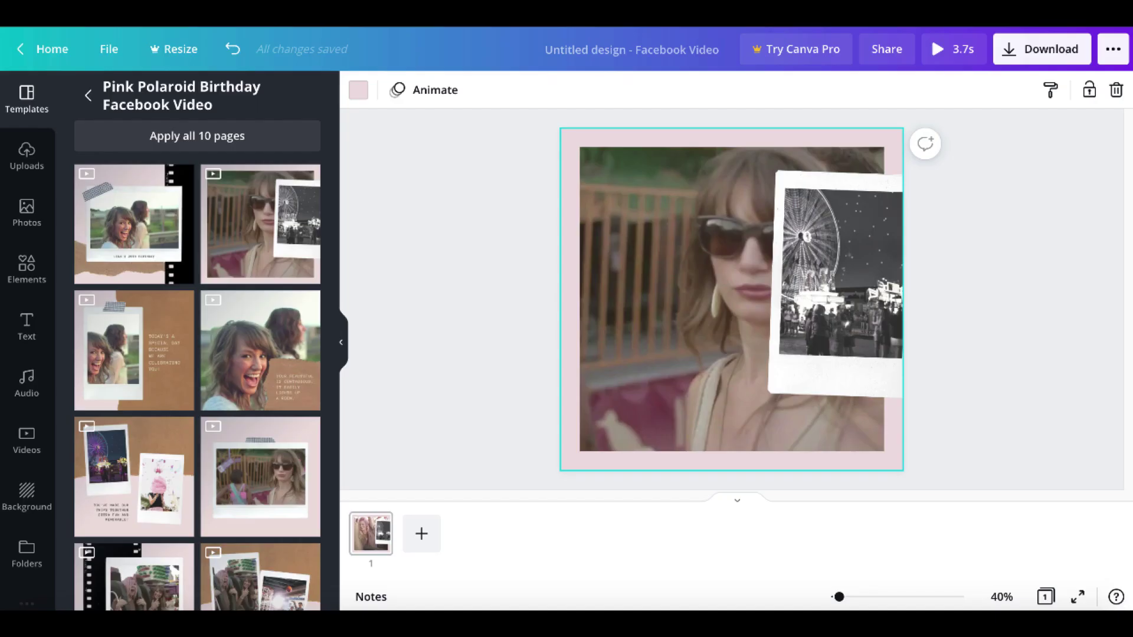
Download the Canva Facebook video as MP4, then close the confirmation and browser download notice.
click(1034, 52)
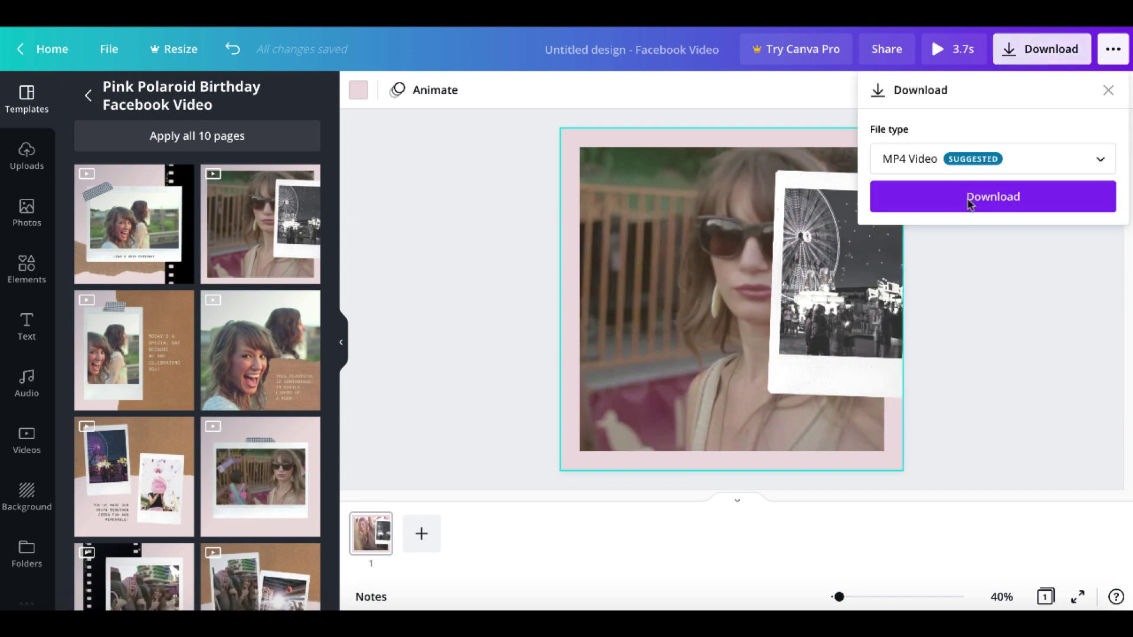
click(969, 200)
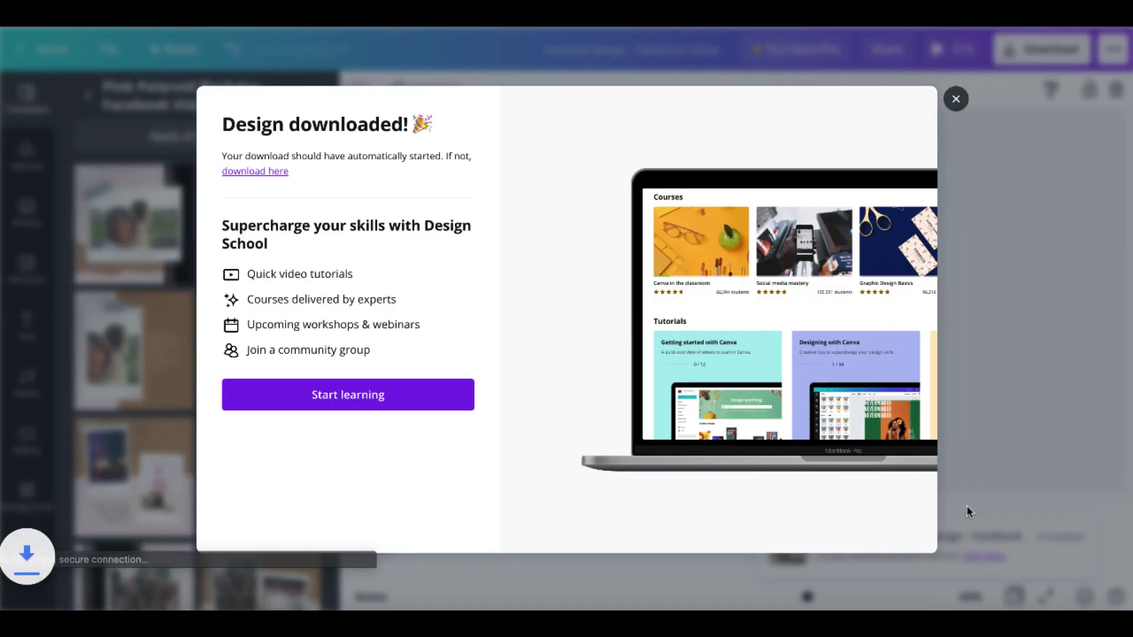
click(956, 76)
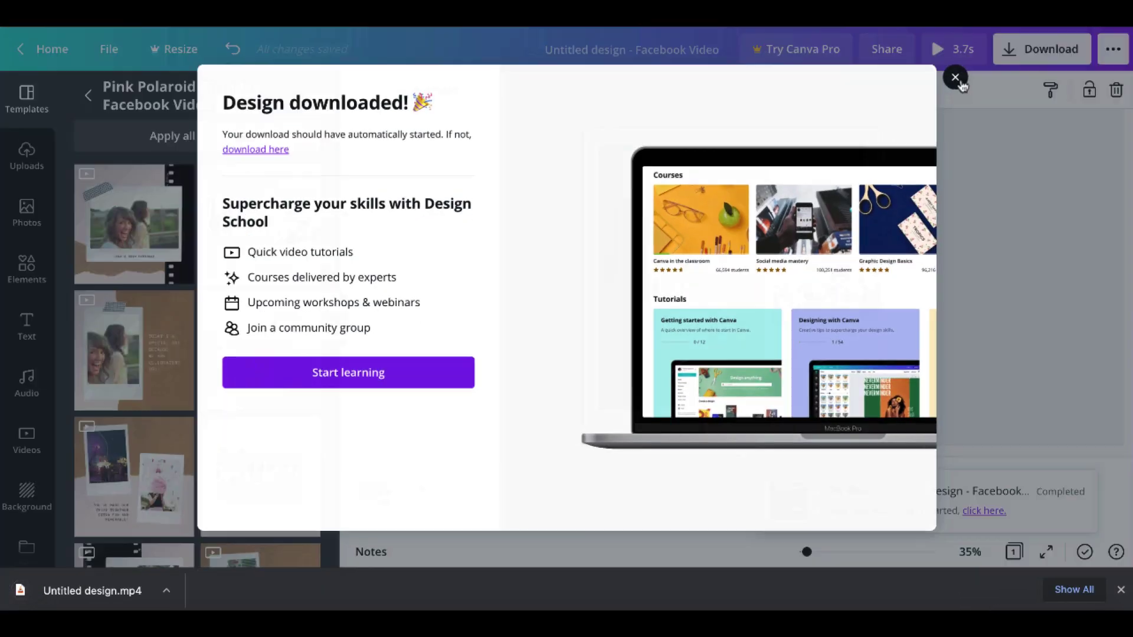
click(1121, 590)
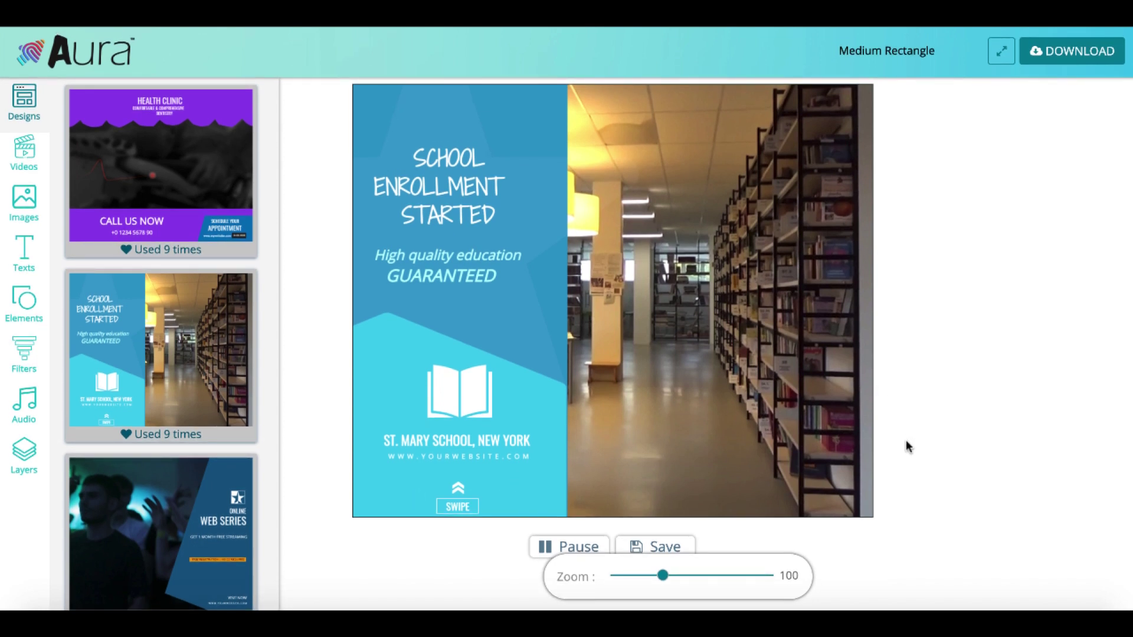
Download the School Enrollment medium rectangle video from Aura's video editor.
click(1043, 57)
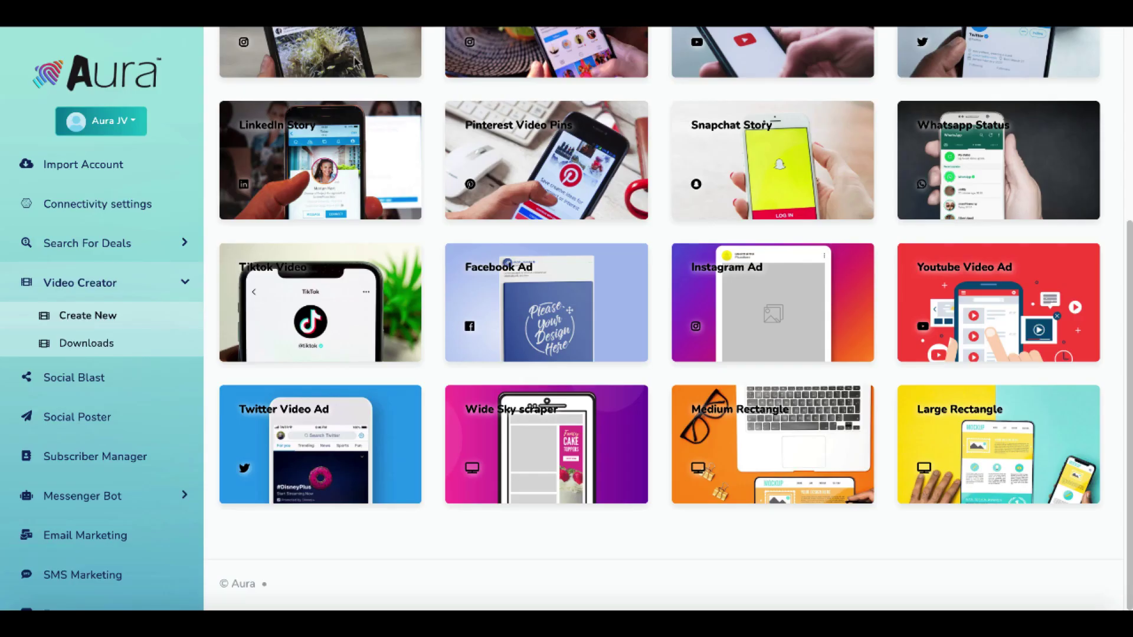
scroll(531, 236, up, 5)
Open Social Blast, check the campaign dropdown without choosing, and scroll through the channel icons.
click(88, 377)
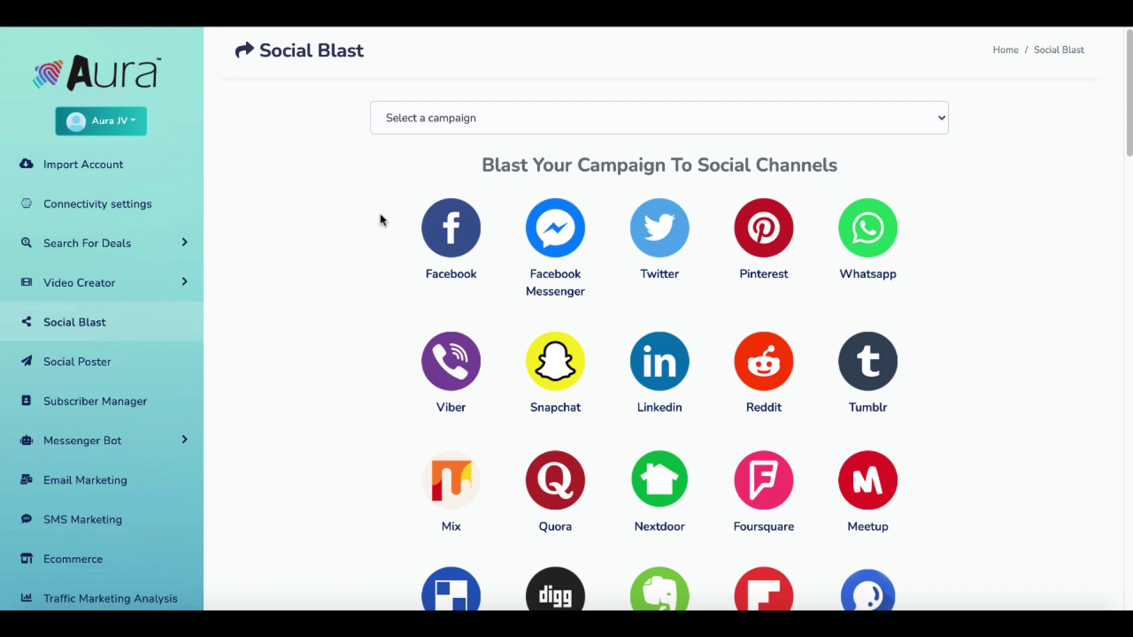
click(437, 118)
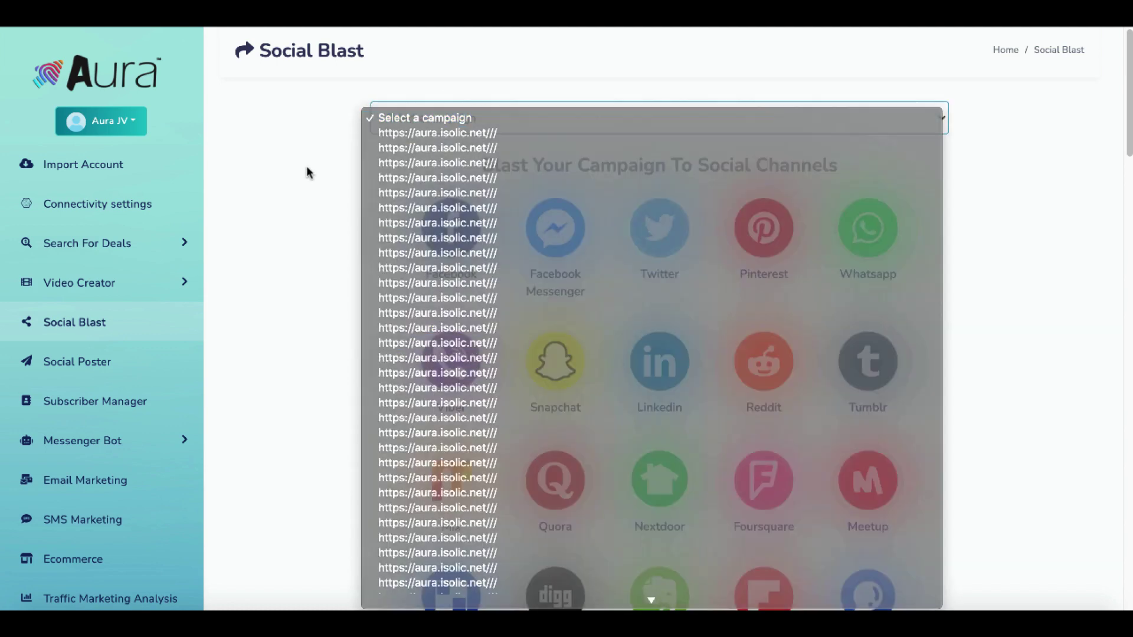
click(306, 167)
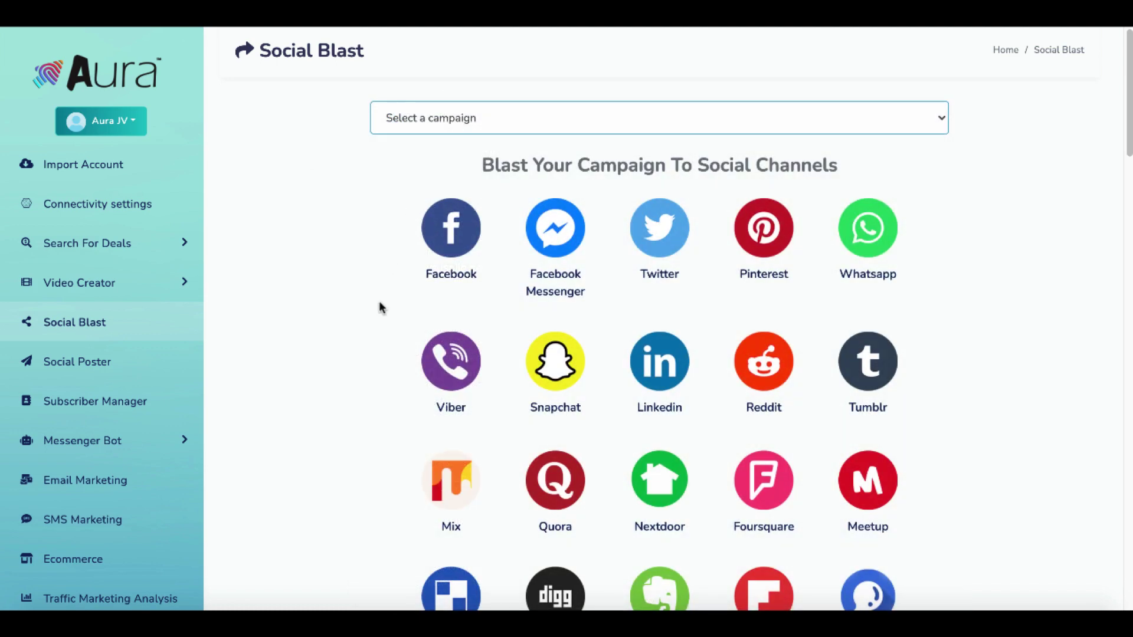
scroll(381, 307, down, 2)
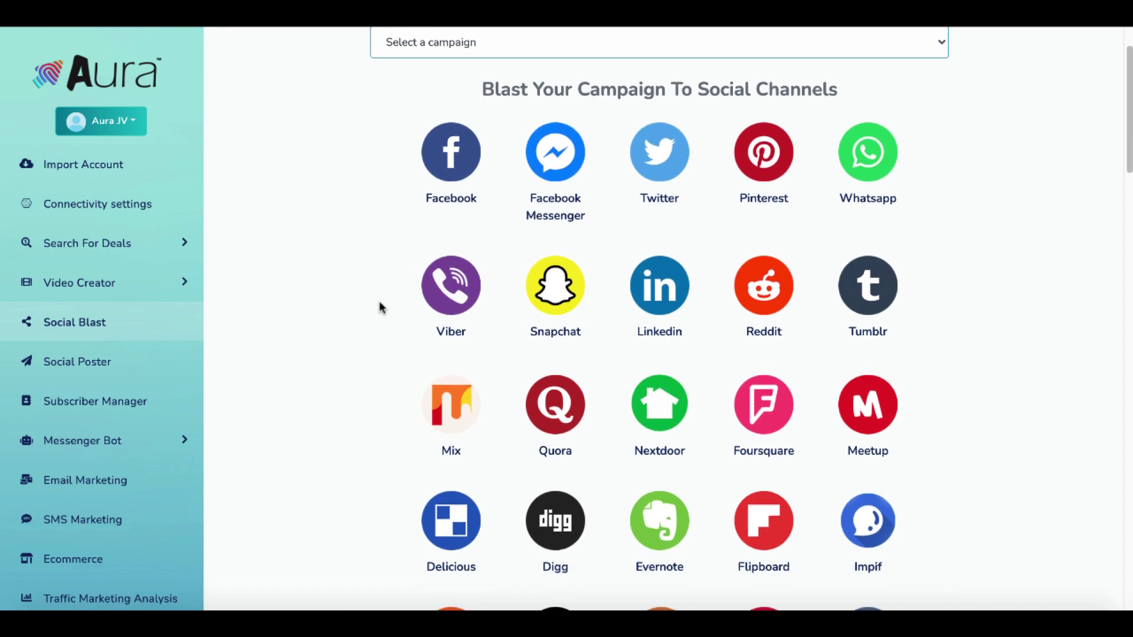
scroll(380, 307, down, 1)
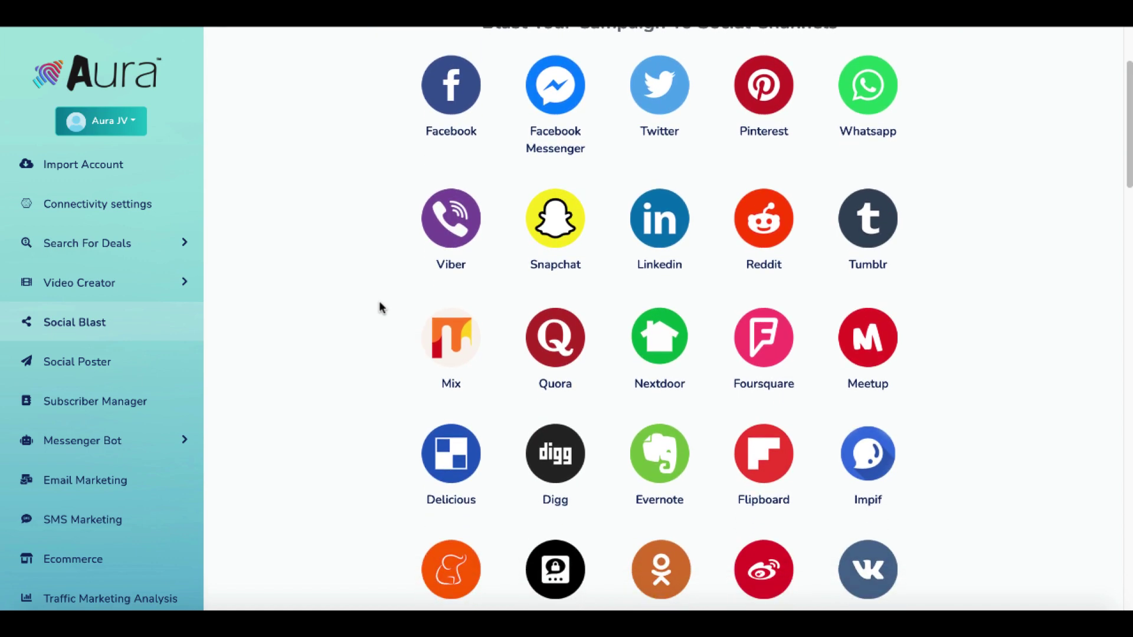
scroll(379, 301, up, 3)
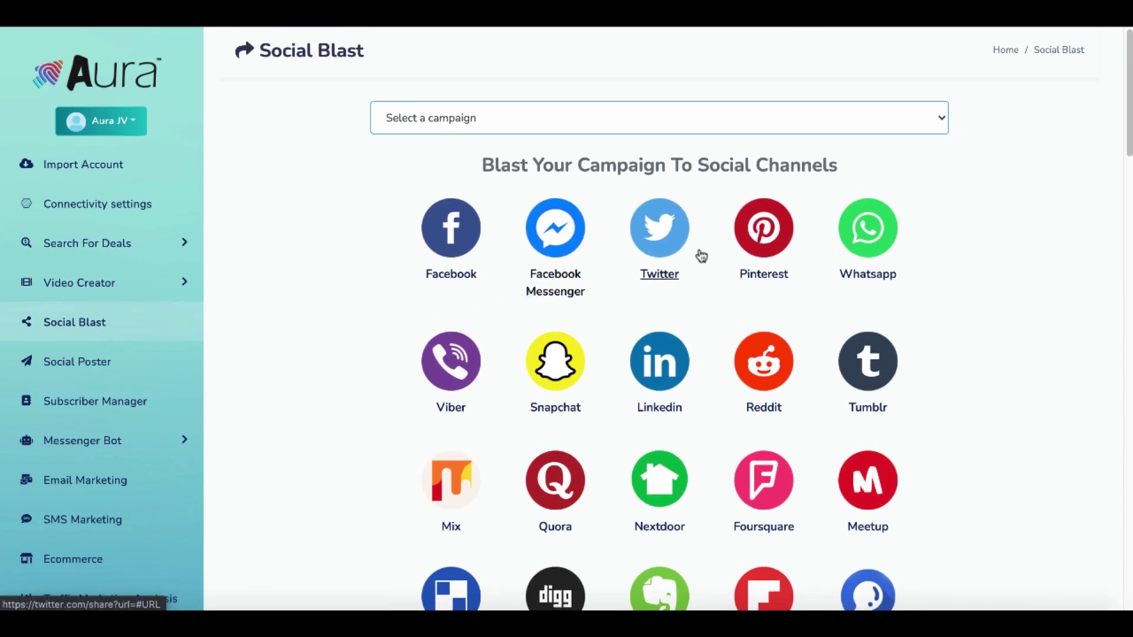
scroll(358, 407, down, 1)
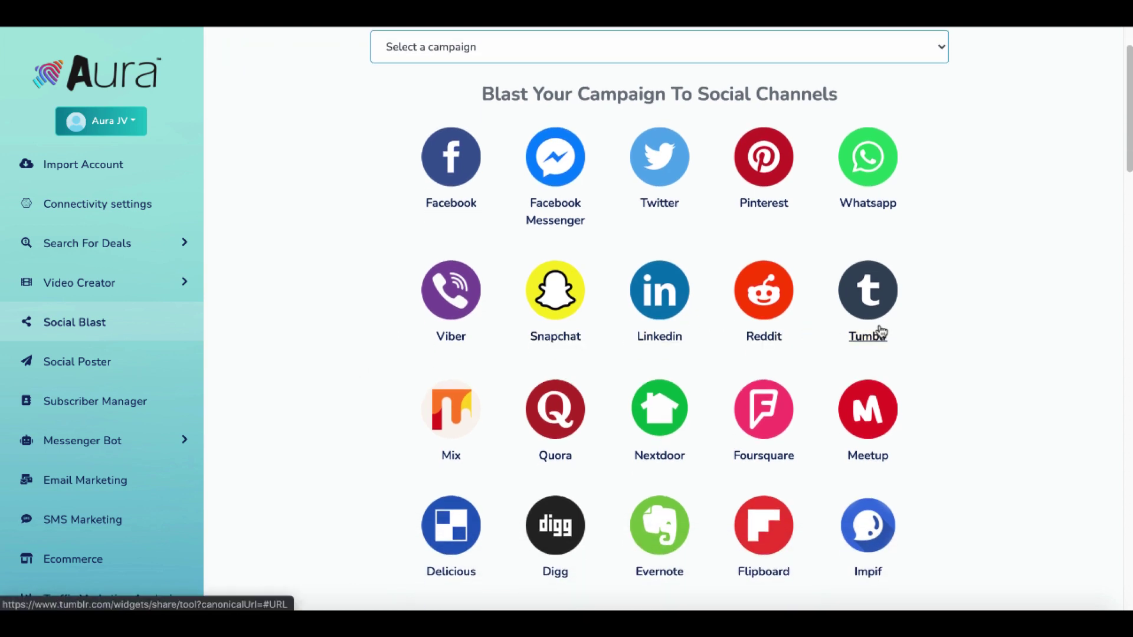
scroll(384, 338, up, 1)
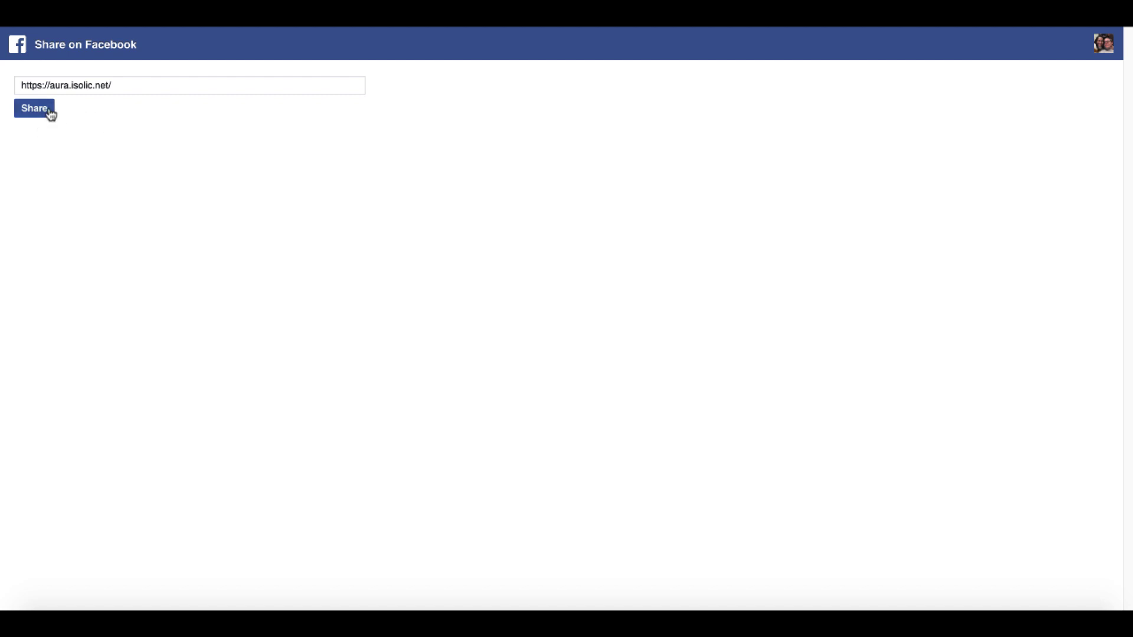
Close the Facebook share window and scroll the Social Blast channels down to Snapfish and back.
mouse_move(532, 6)
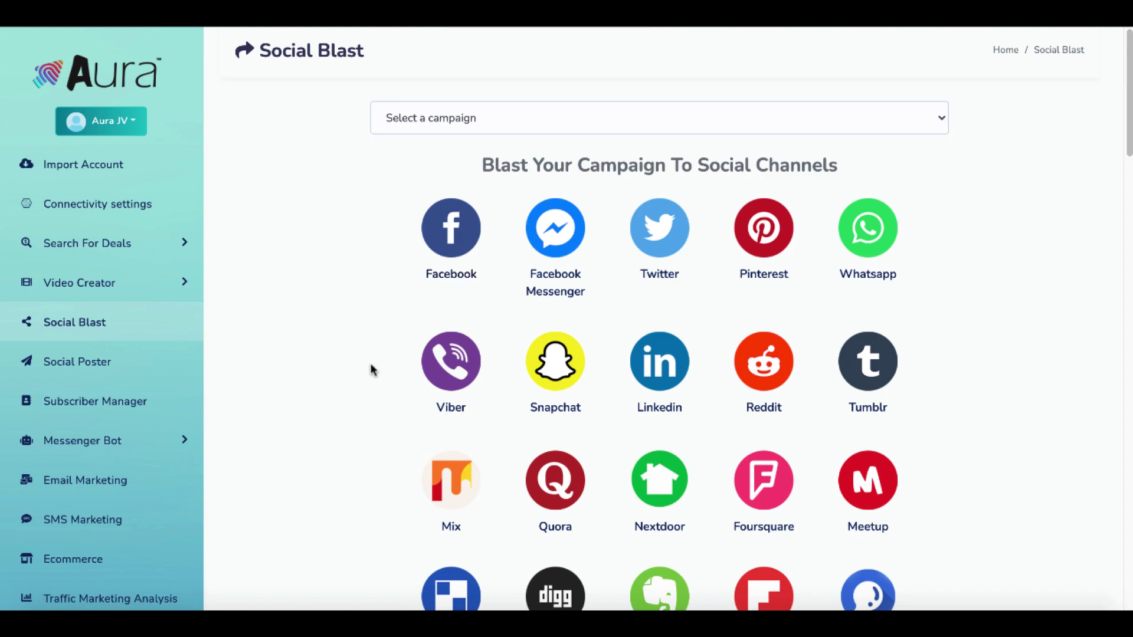
scroll(371, 369, down, 20)
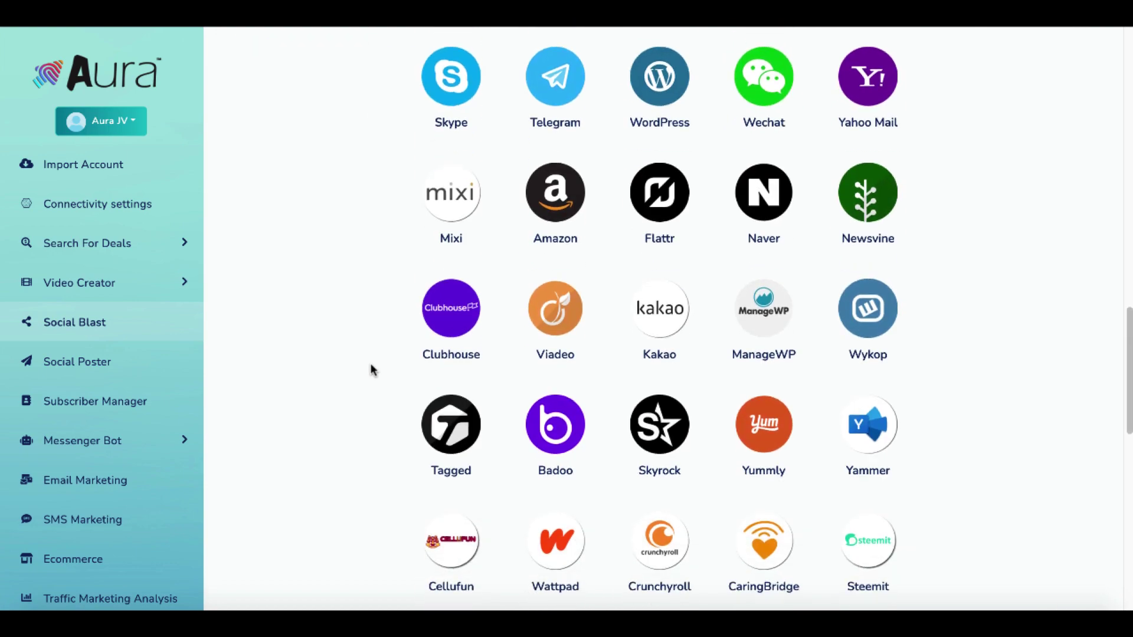
scroll(371, 369, down, 14)
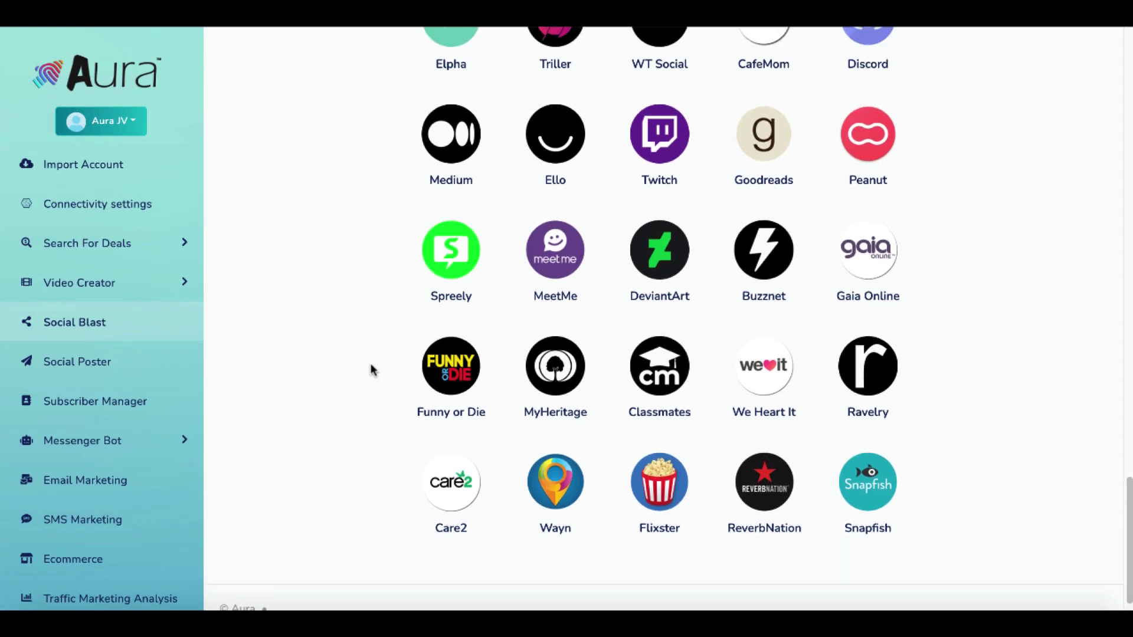
scroll(371, 369, up, 20)
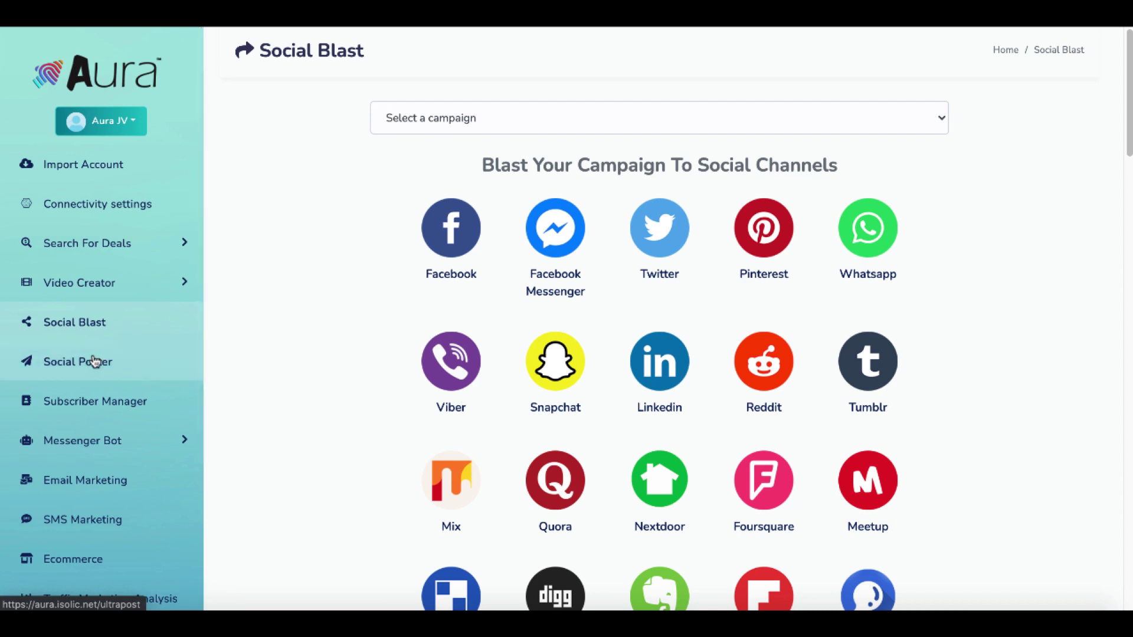
Open the Create new post form from Social Poster's Multimedia post campaign list.
click(94, 361)
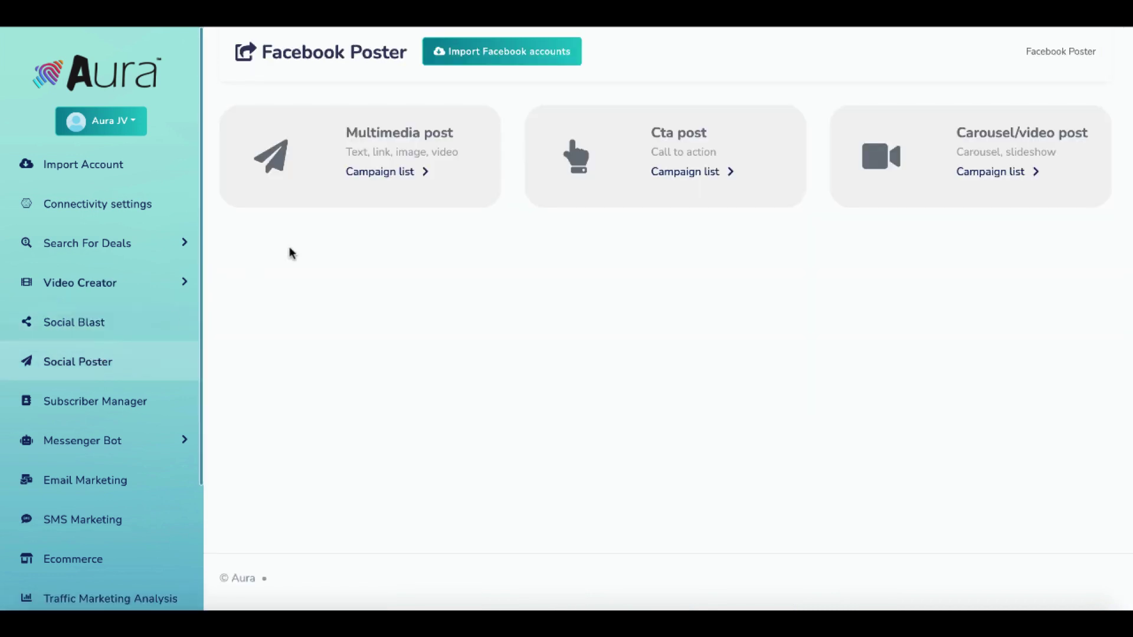
click(395, 174)
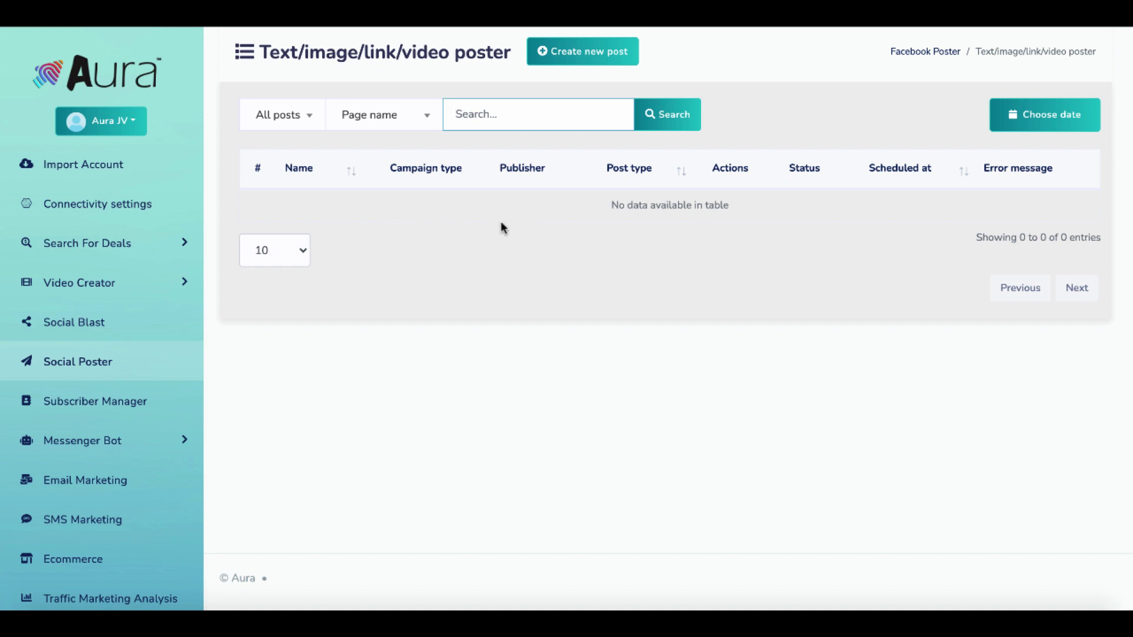
click(586, 59)
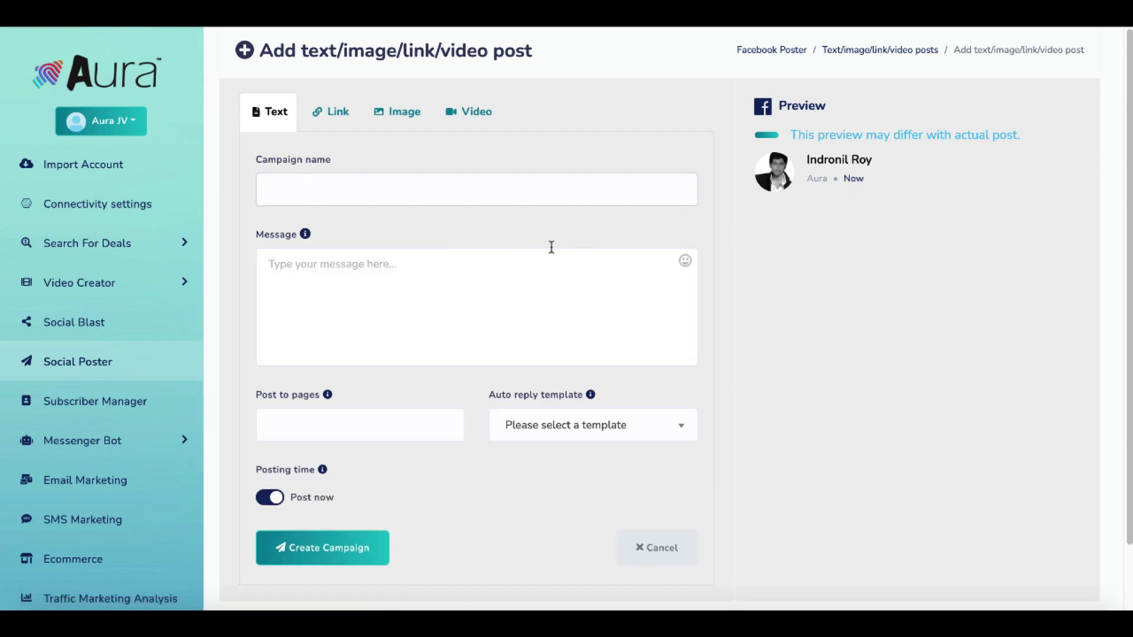
click(114, 408)
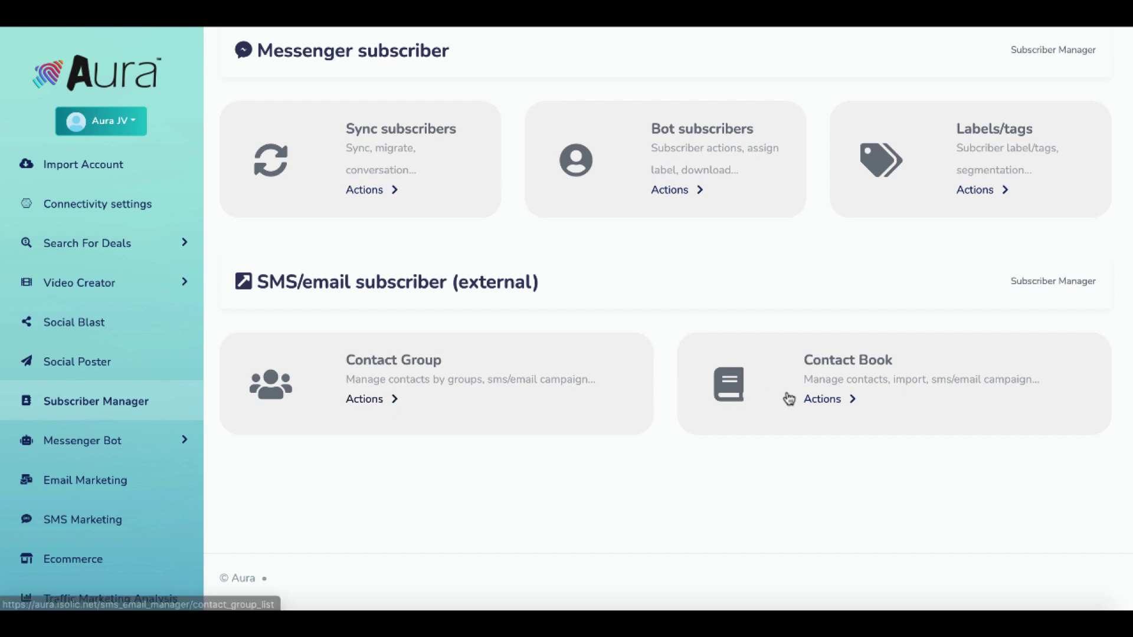
Open the empty Contact Book and preview the New contact form, then cancel it.
click(834, 408)
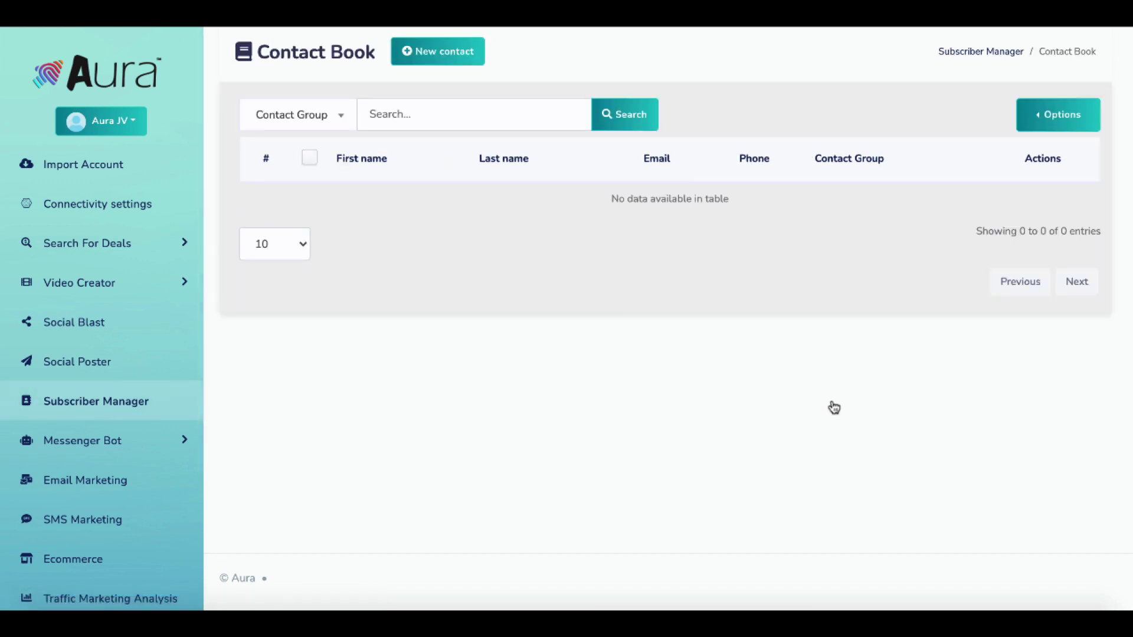
click(429, 57)
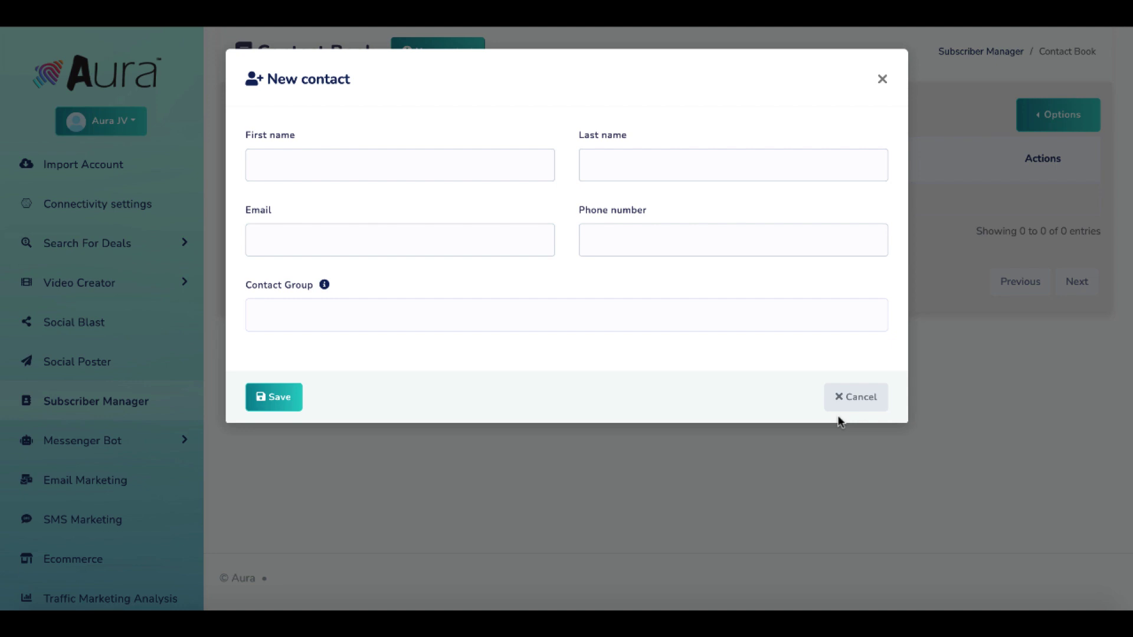
click(861, 397)
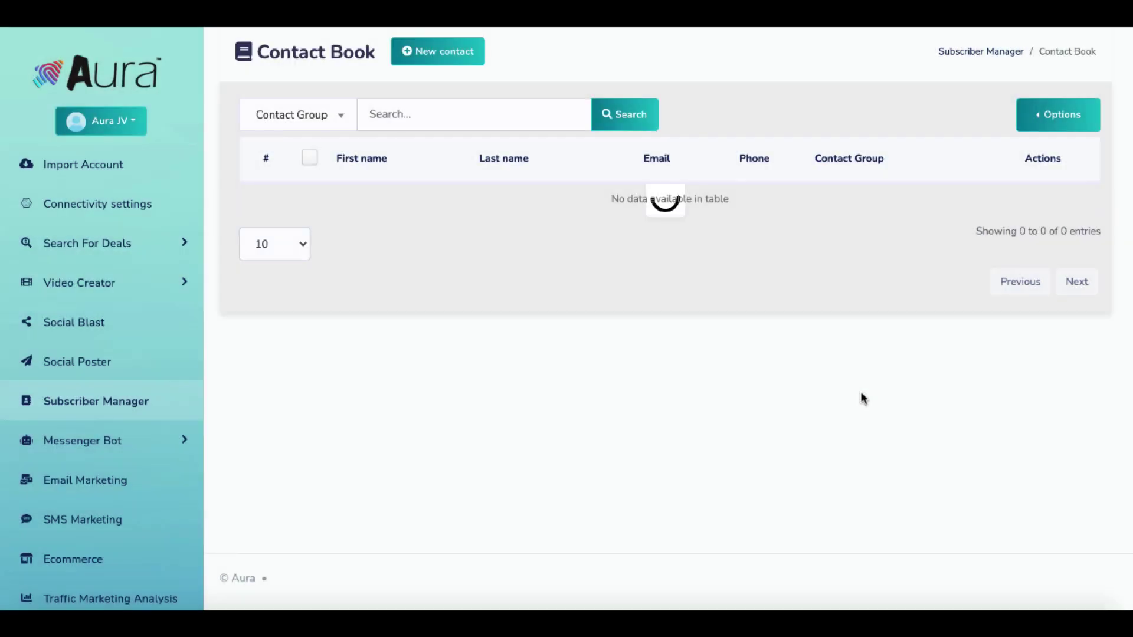
Preview the CSV contact import form under Options, then close it.
click(1051, 123)
click(939, 116)
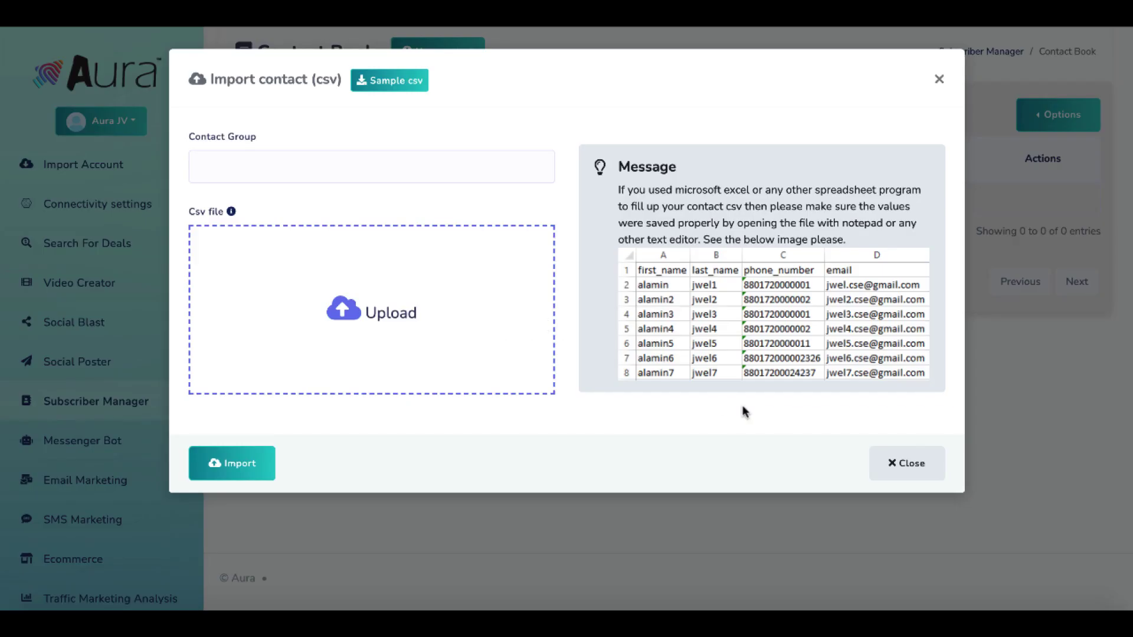
click(904, 466)
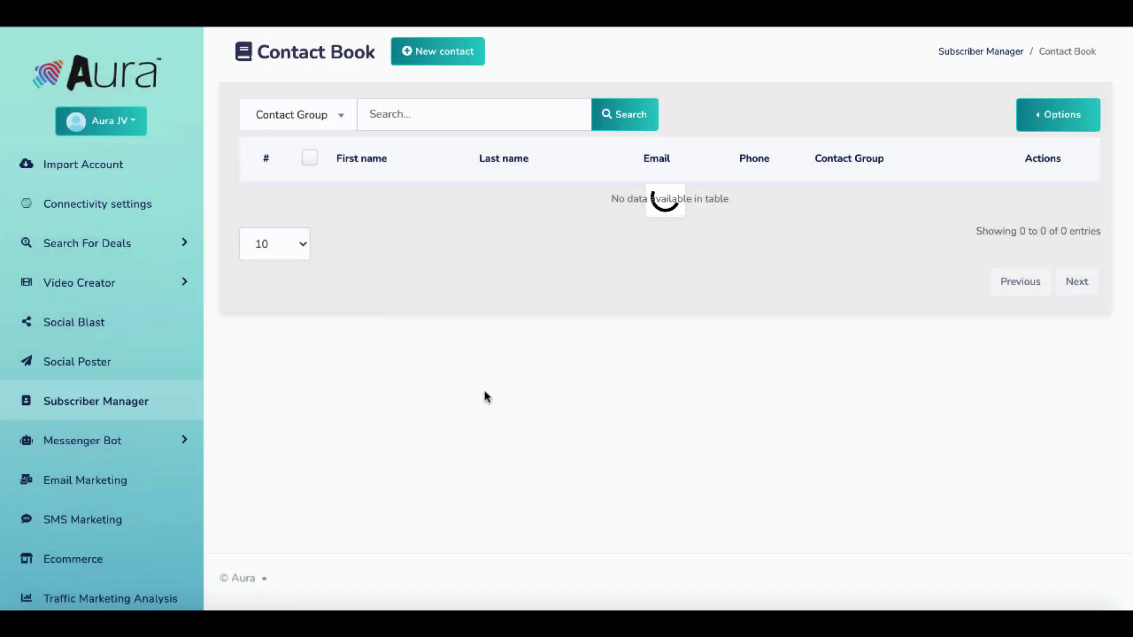
Open a new auto comment template form in the messenger bot's comment template manager.
click(89, 446)
click(105, 475)
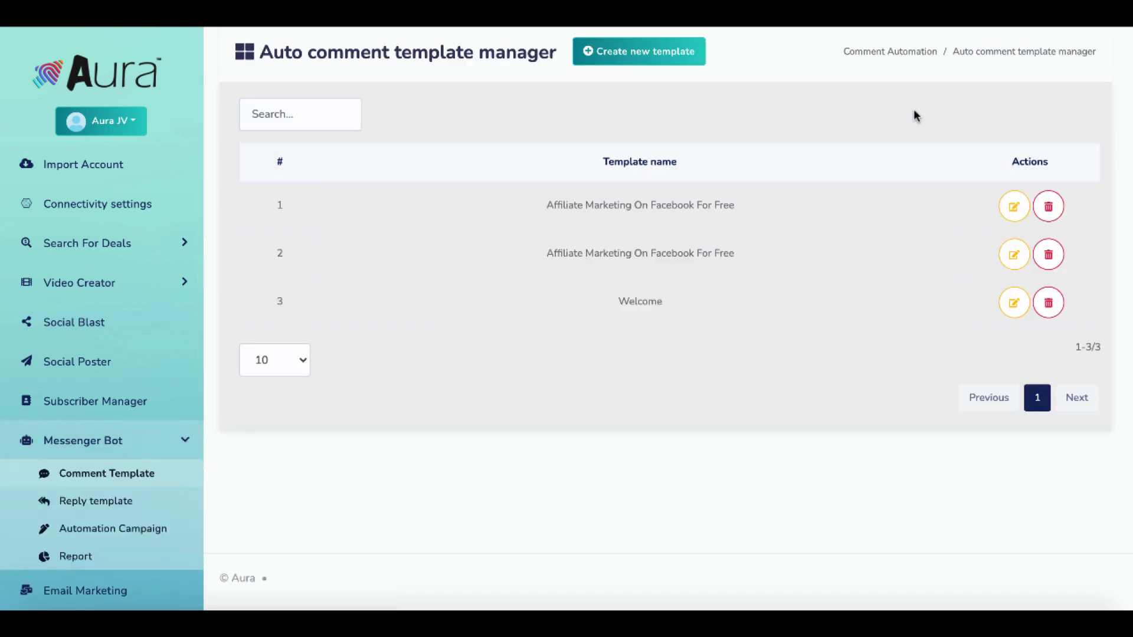
click(661, 55)
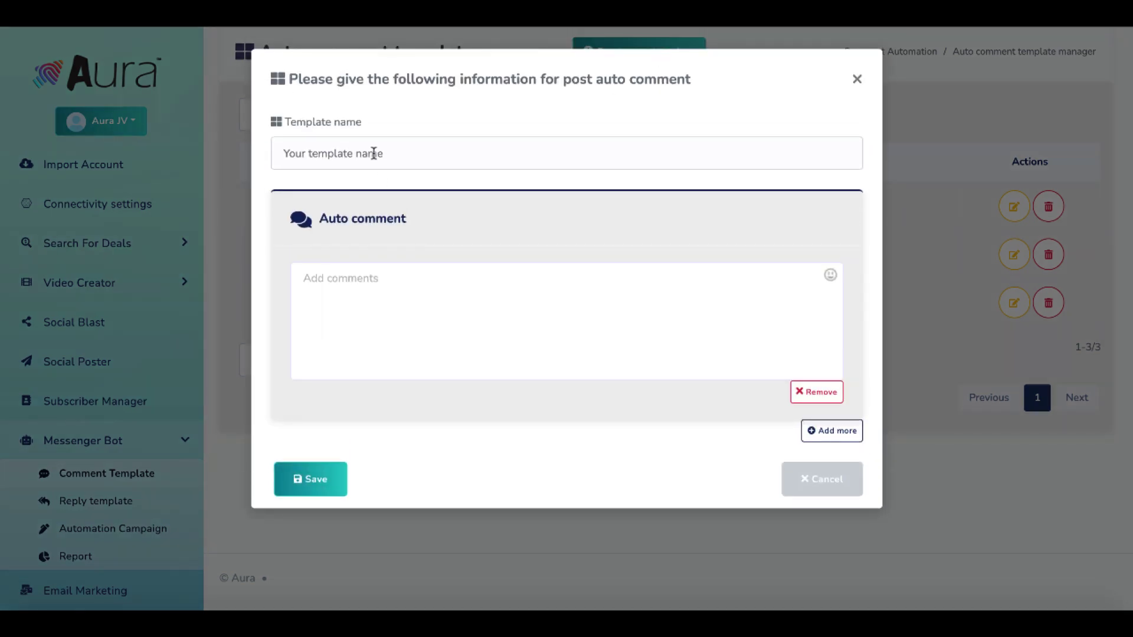
Save template 'Test' with comment 'Test auto comment to auto post' and confirm the success message.
click(374, 154)
text(Test)
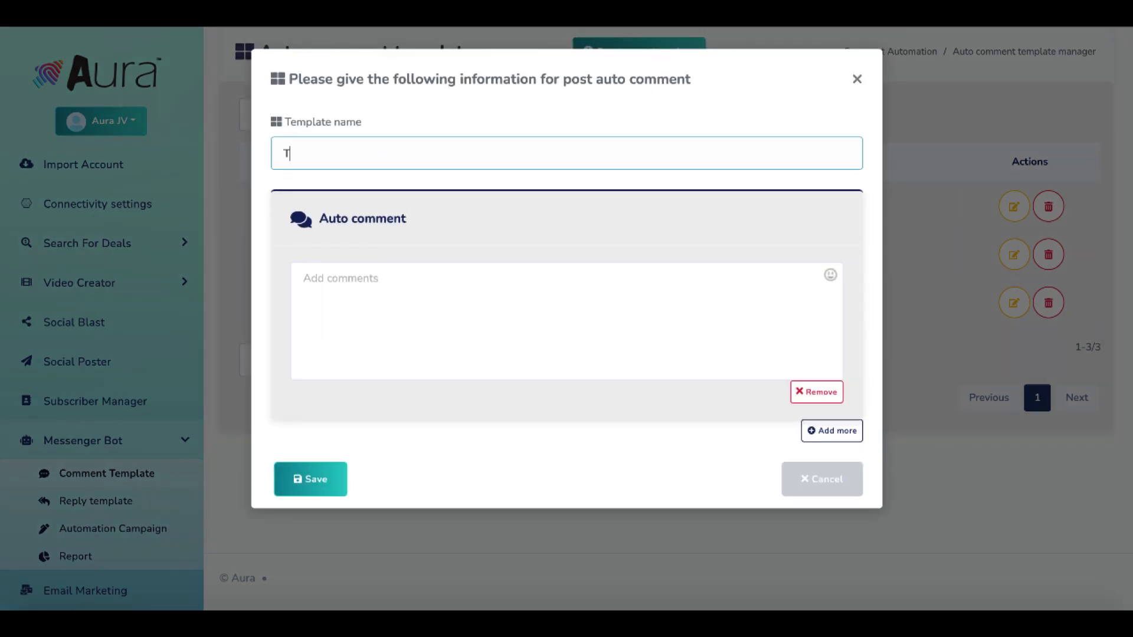
click(393, 310)
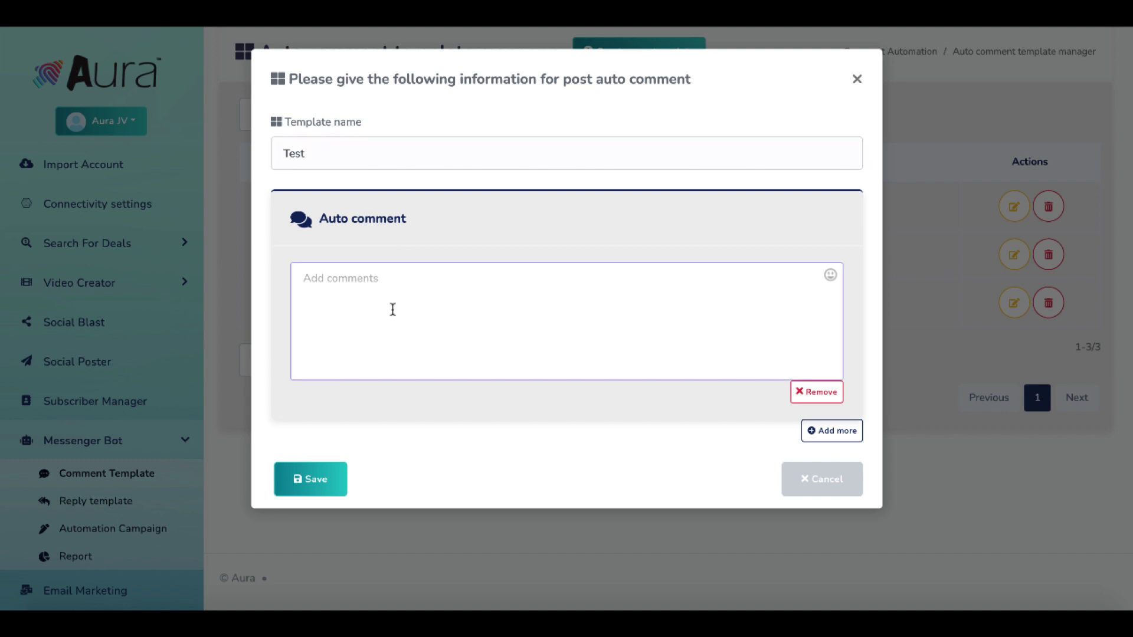
text(Test auto comment to)
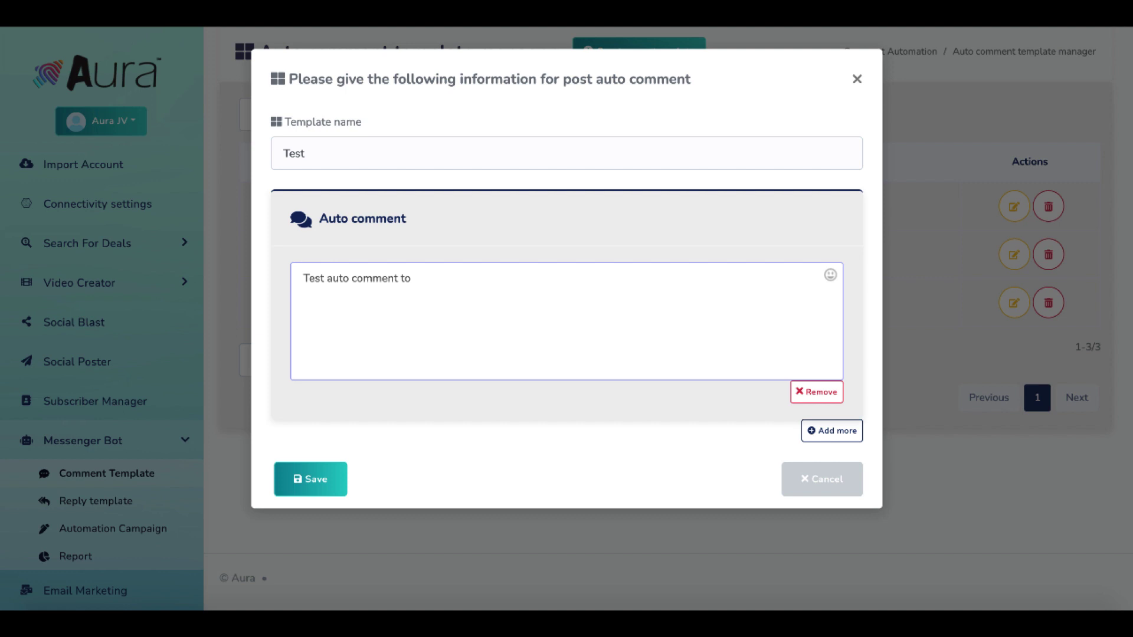
text( auot )
text(post)
click(331, 476)
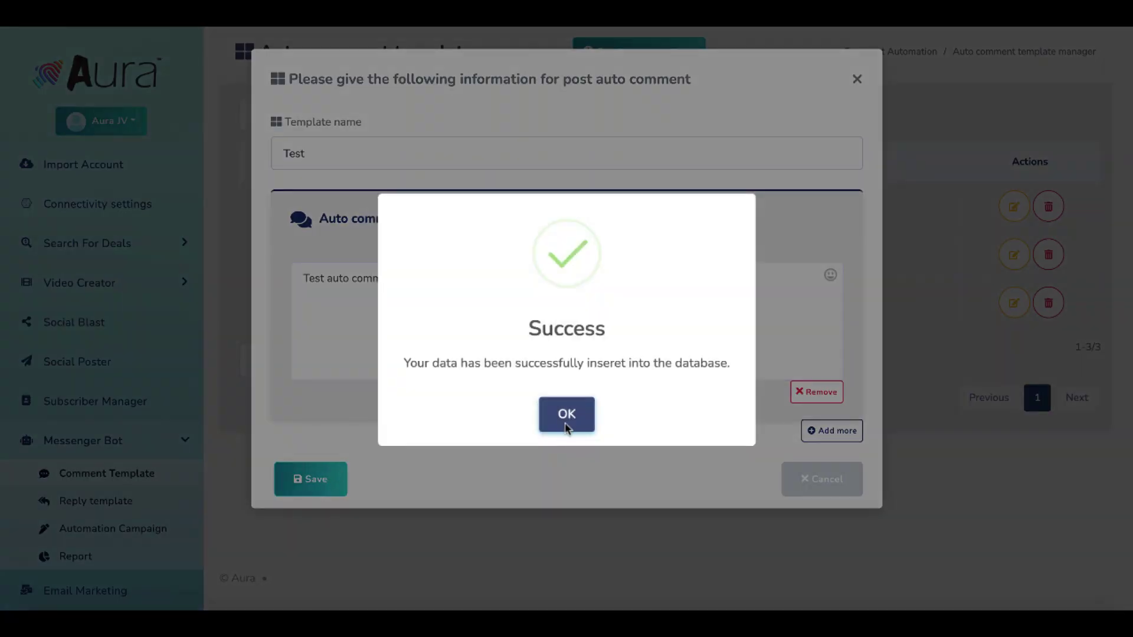
click(576, 415)
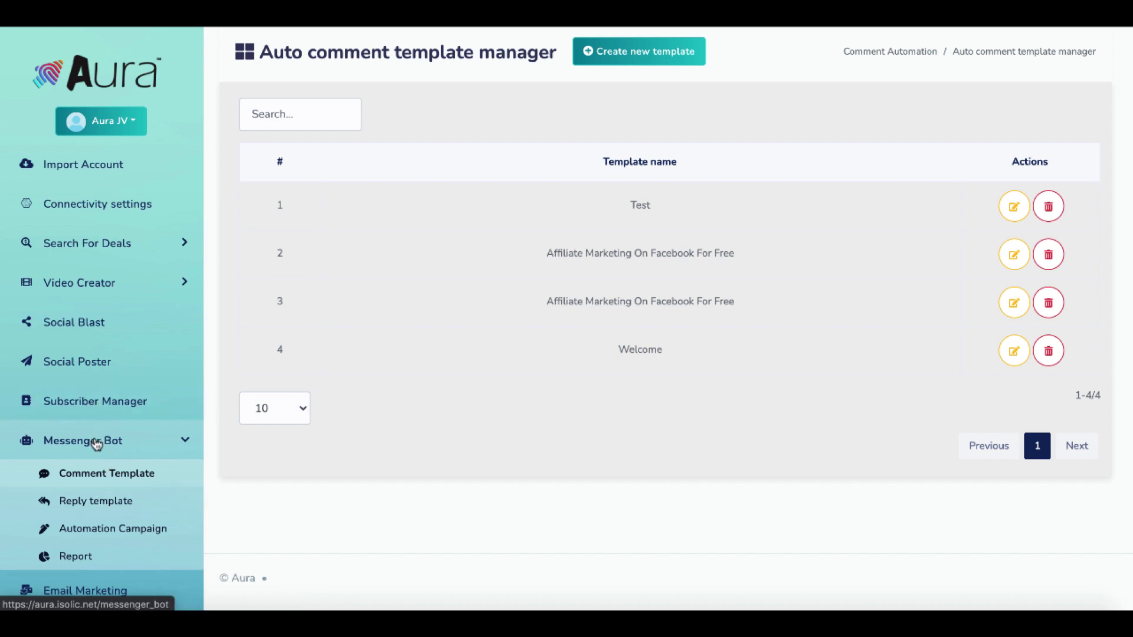
scroll(96, 444, down, 5)
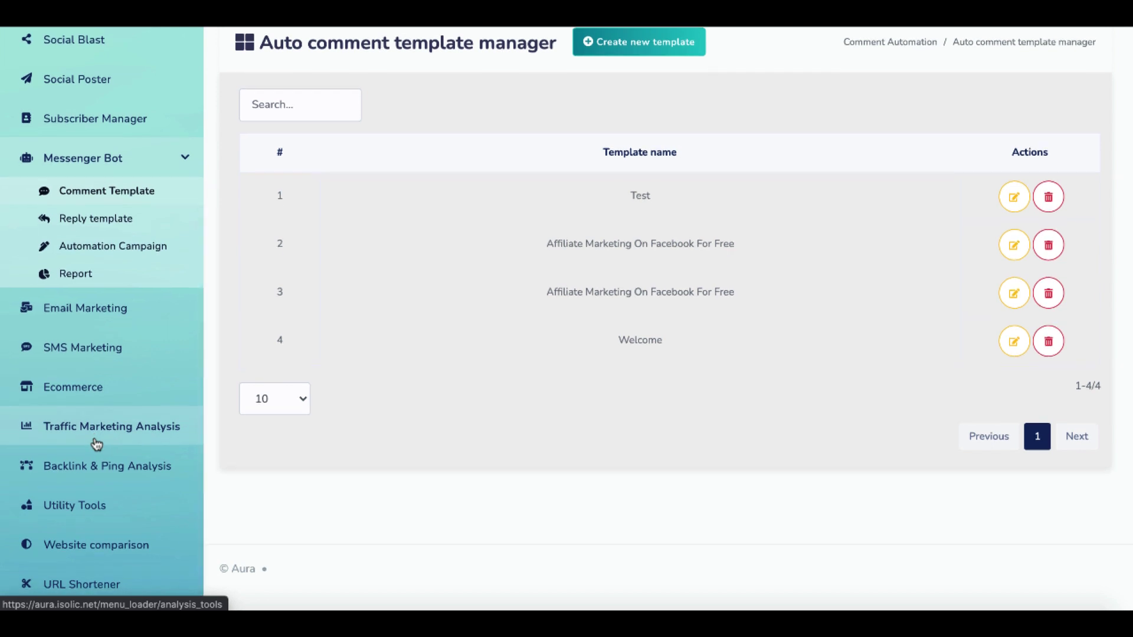
scroll(96, 444, up, 4)
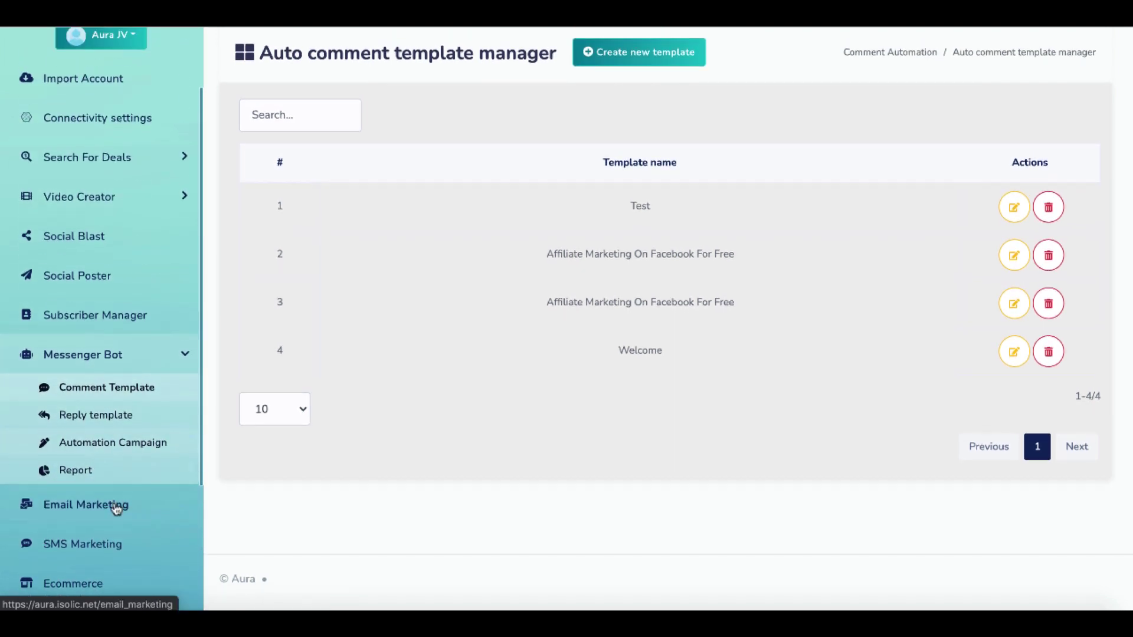
click(117, 509)
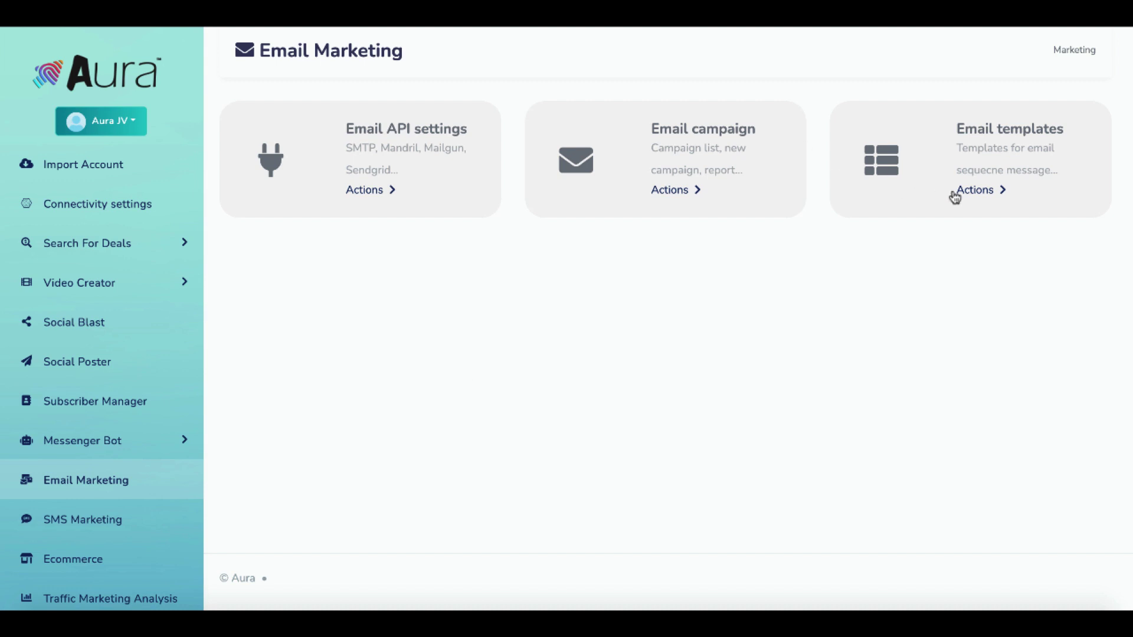
click(971, 197)
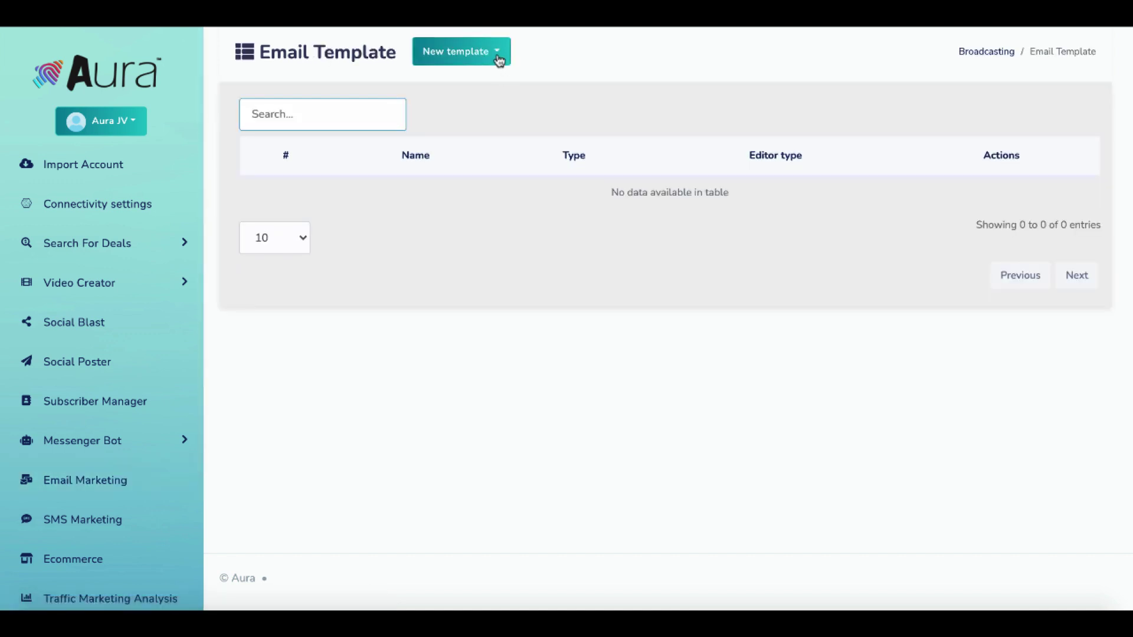
click(499, 59)
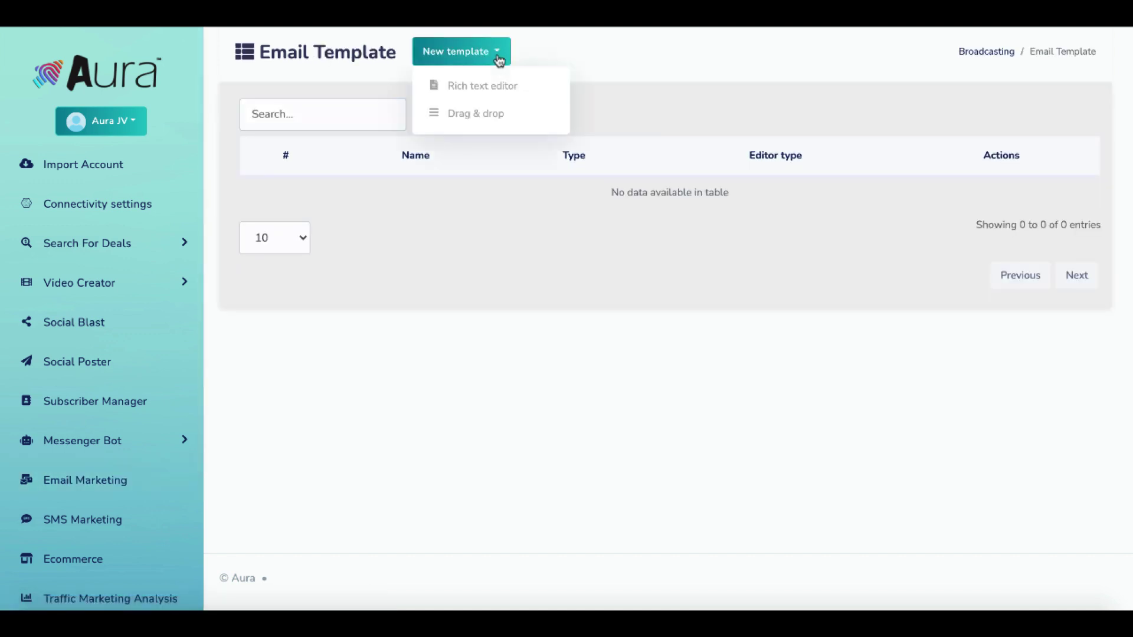
click(484, 87)
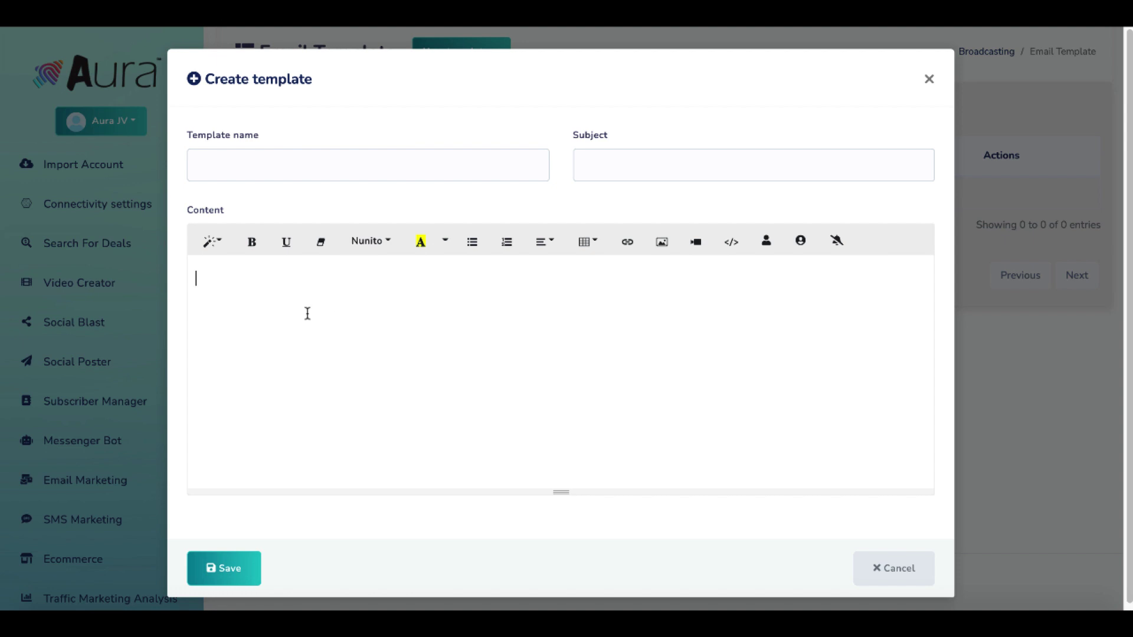
Name it 'Test Email', subject 'Test subject', with body lines Helloe, a sales line, and SPAM.
click(263, 161)
text(Te)
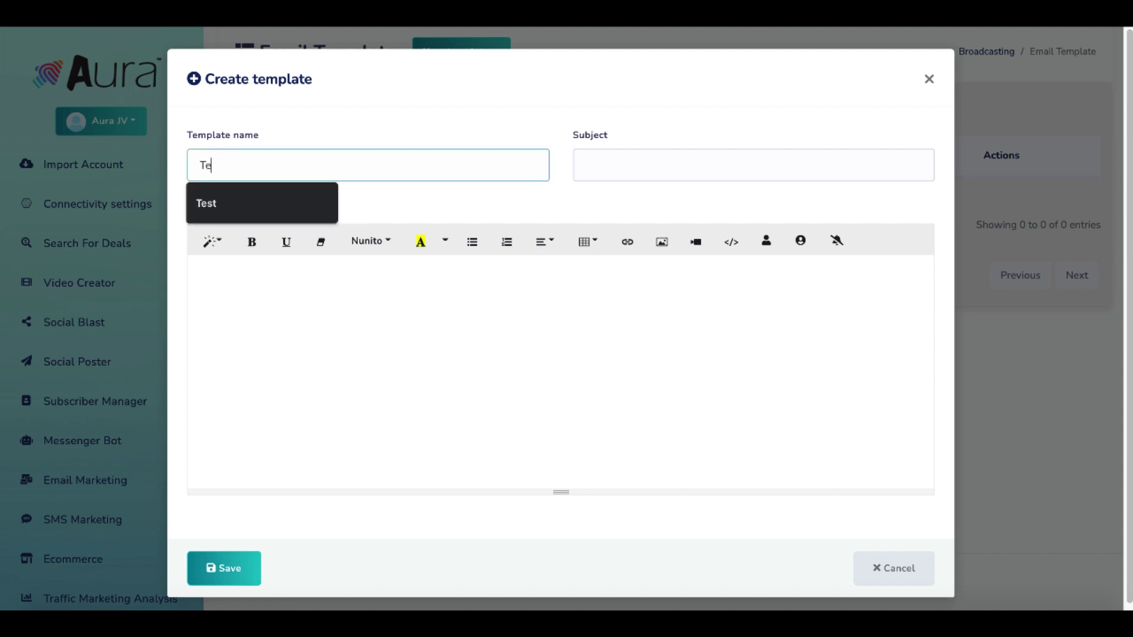
text(st Eaiail)
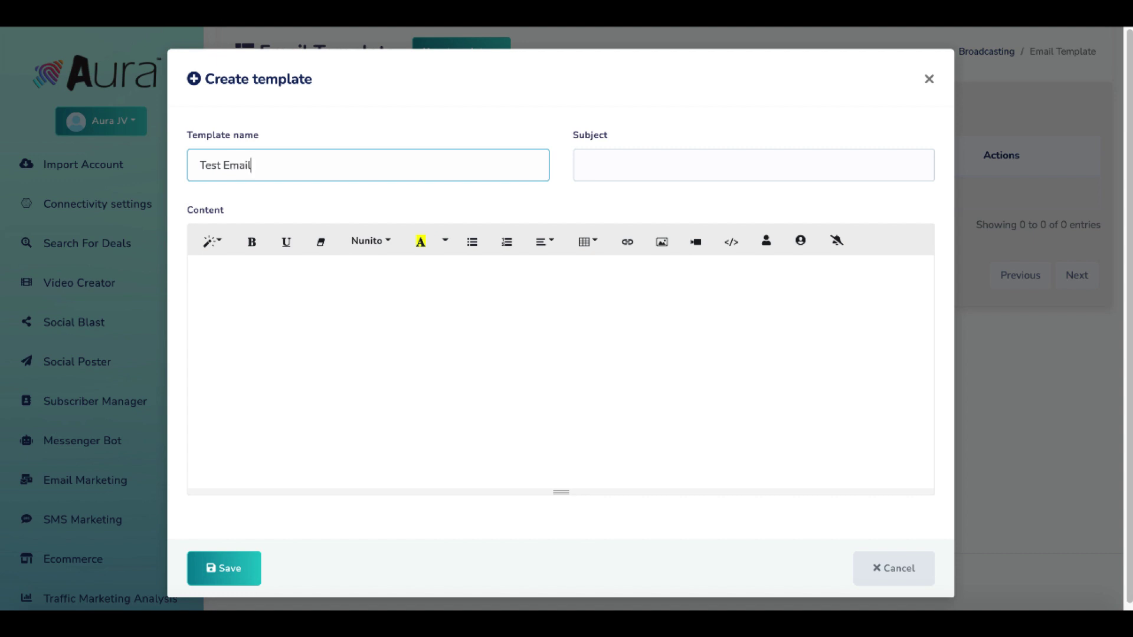
click(661, 161)
text(Test su)
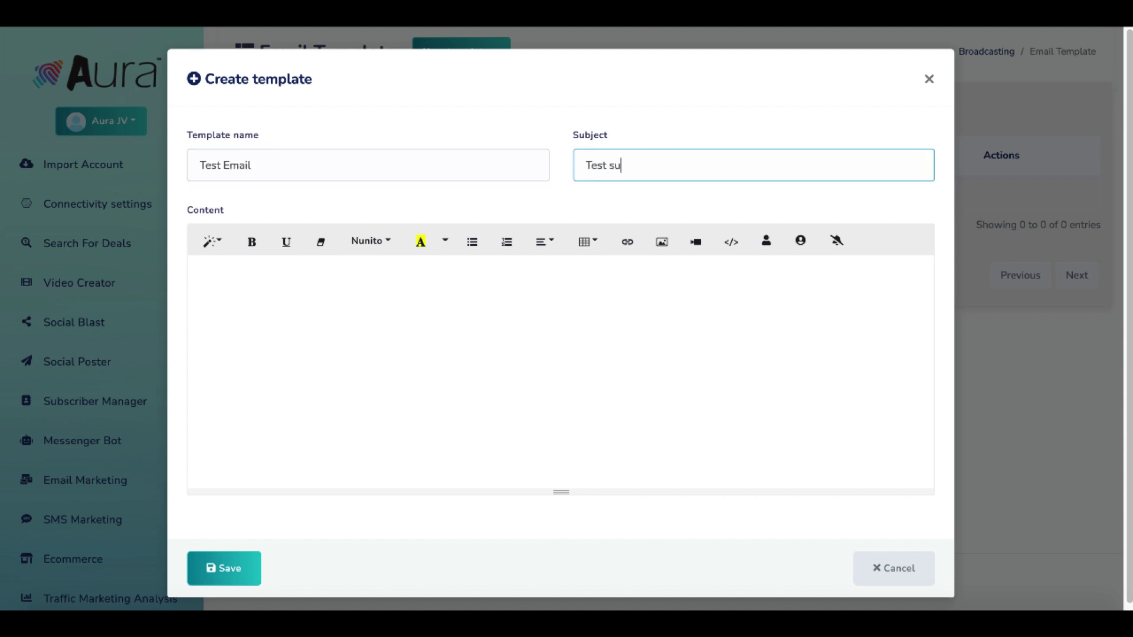
text(bject)
click(366, 337)
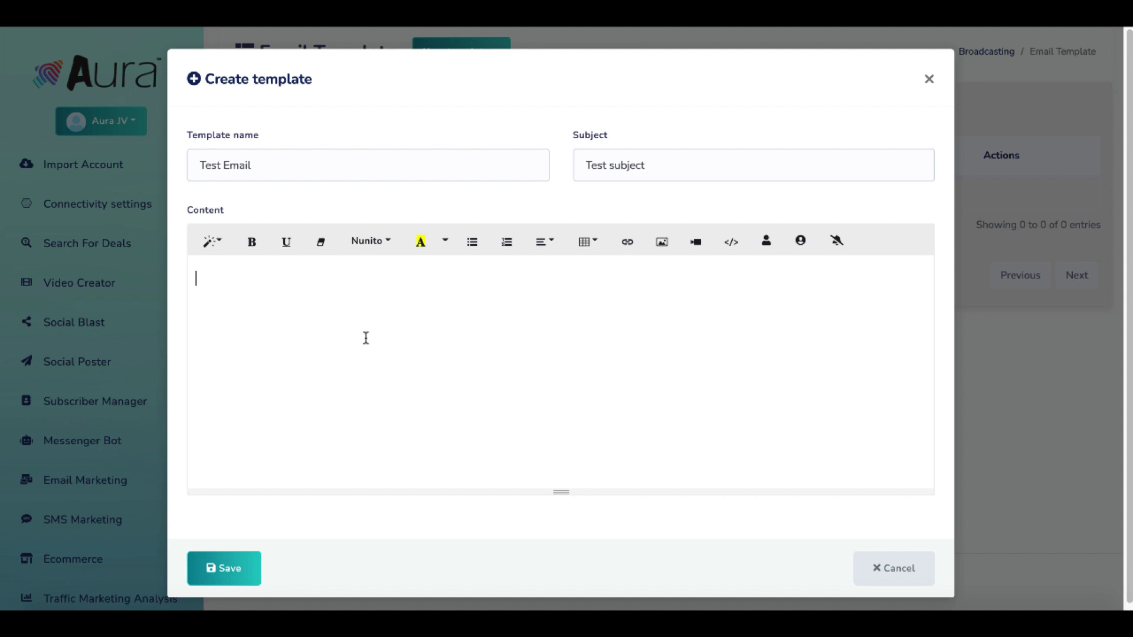
text(Helloe)
key(Return)
key(Return)
text(Buy my s)
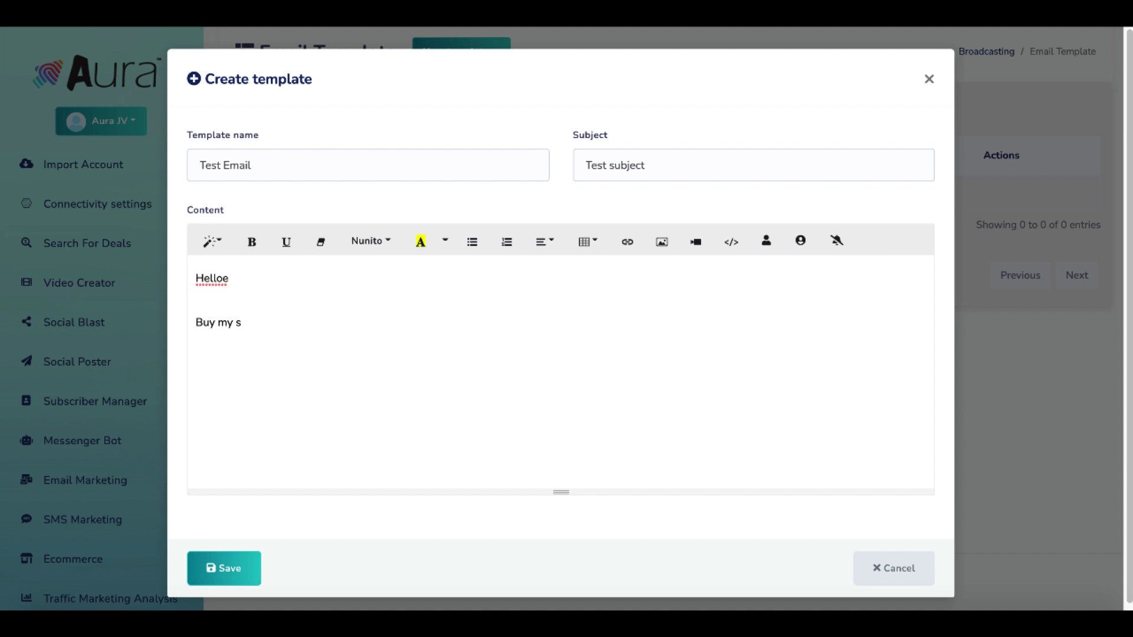
text(utftuff...)
key(Return)
key(Return)
text(SPAM)
Make Helloe bold, highlight SPAM in yellow, and save the template.
double_click(218, 278)
click(252, 242)
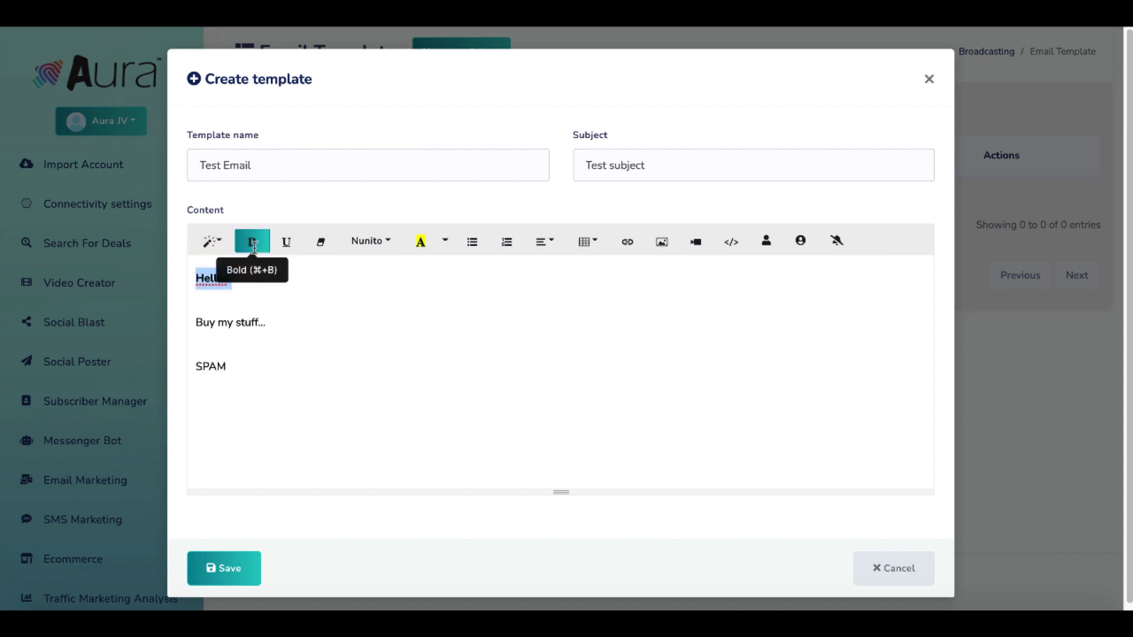
double_click(216, 366)
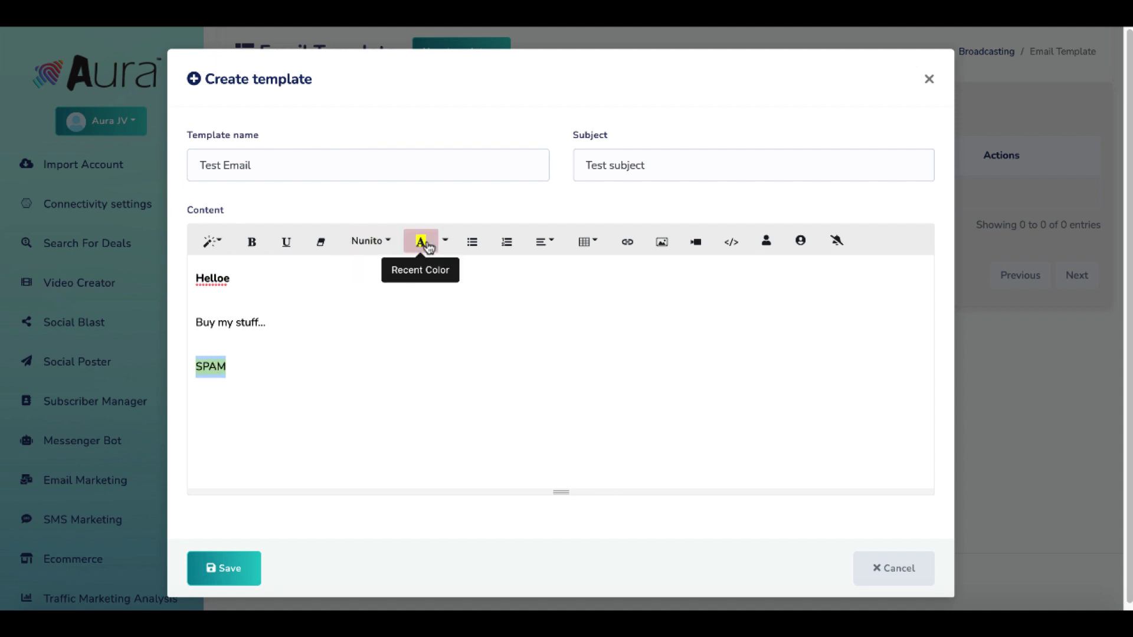
click(356, 331)
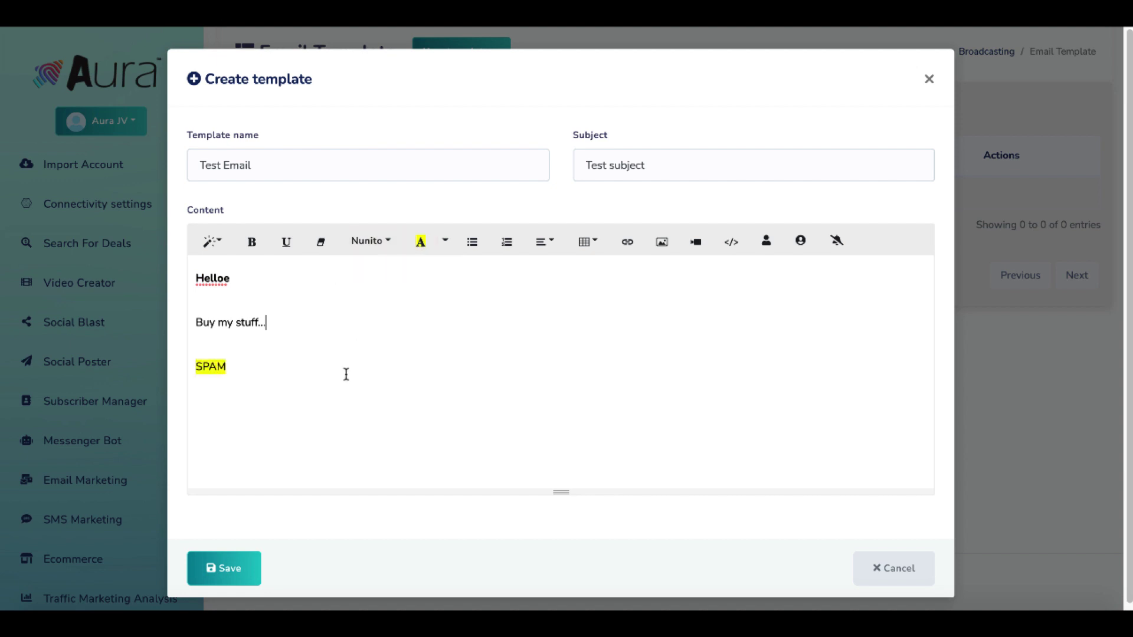
click(221, 570)
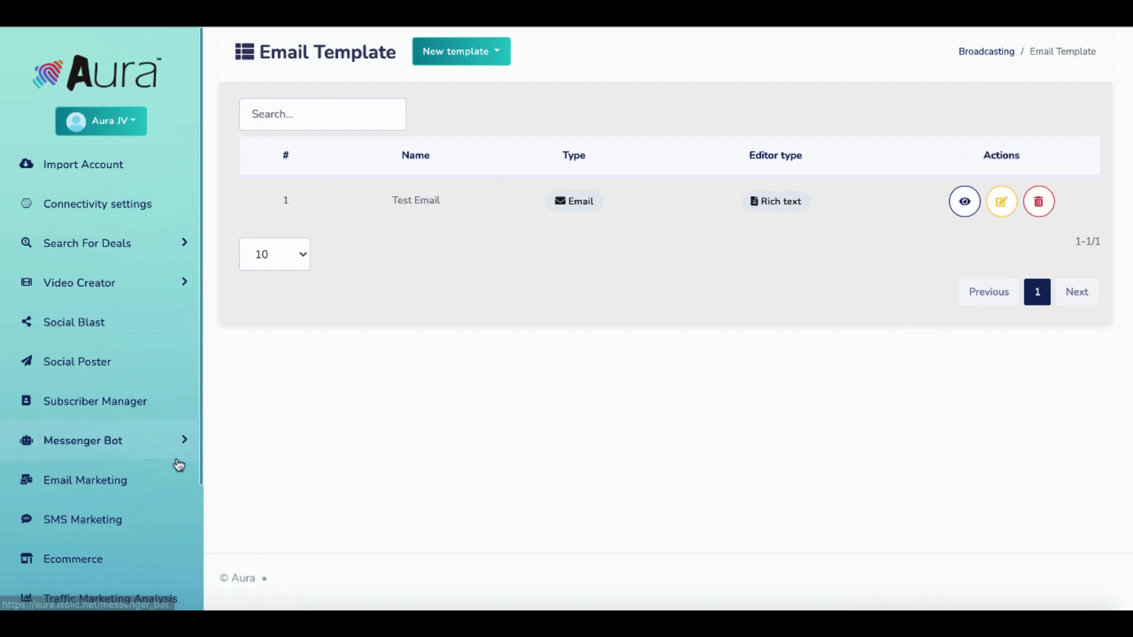
Go to Broadcasting and list the email API providers under Email API settings.
click(983, 54)
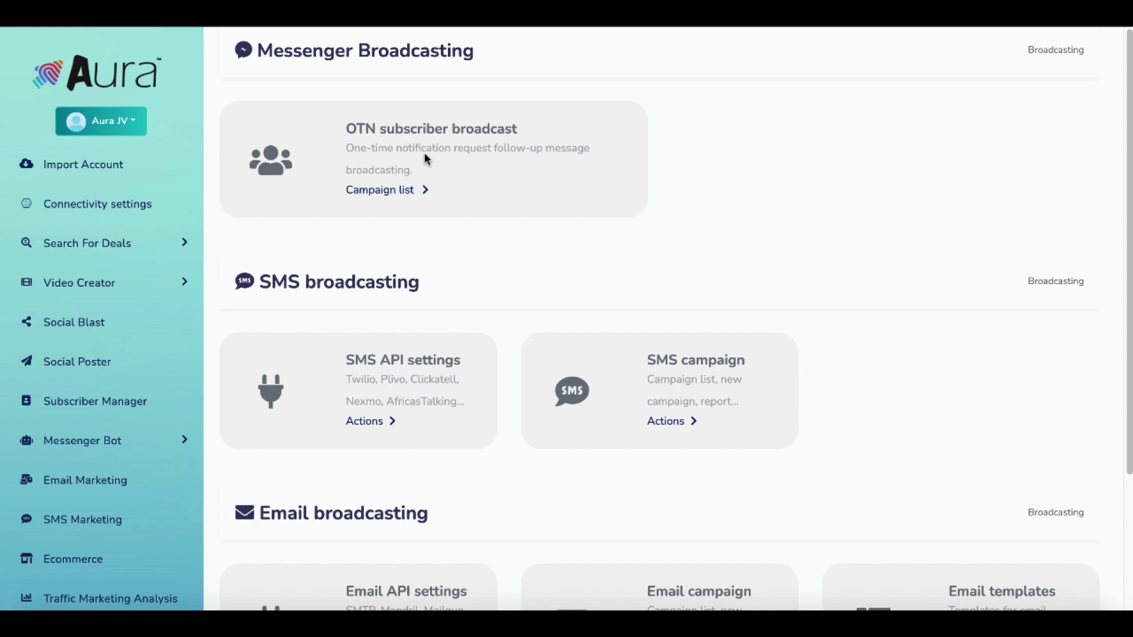
scroll(467, 175, down, 1)
scroll(467, 175, down, 2)
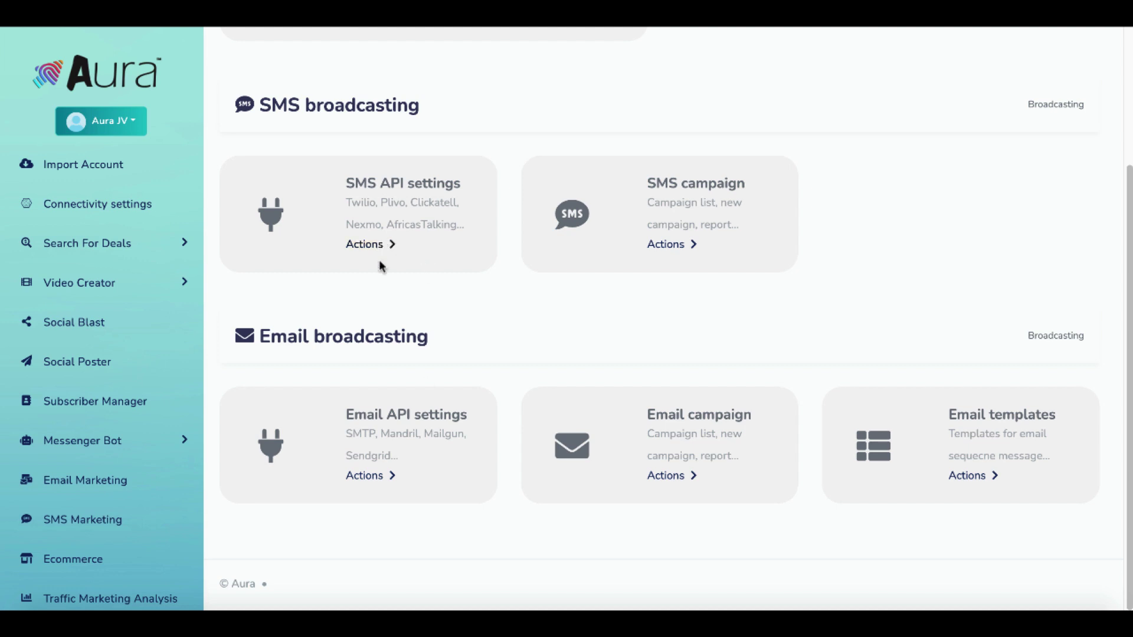
click(373, 475)
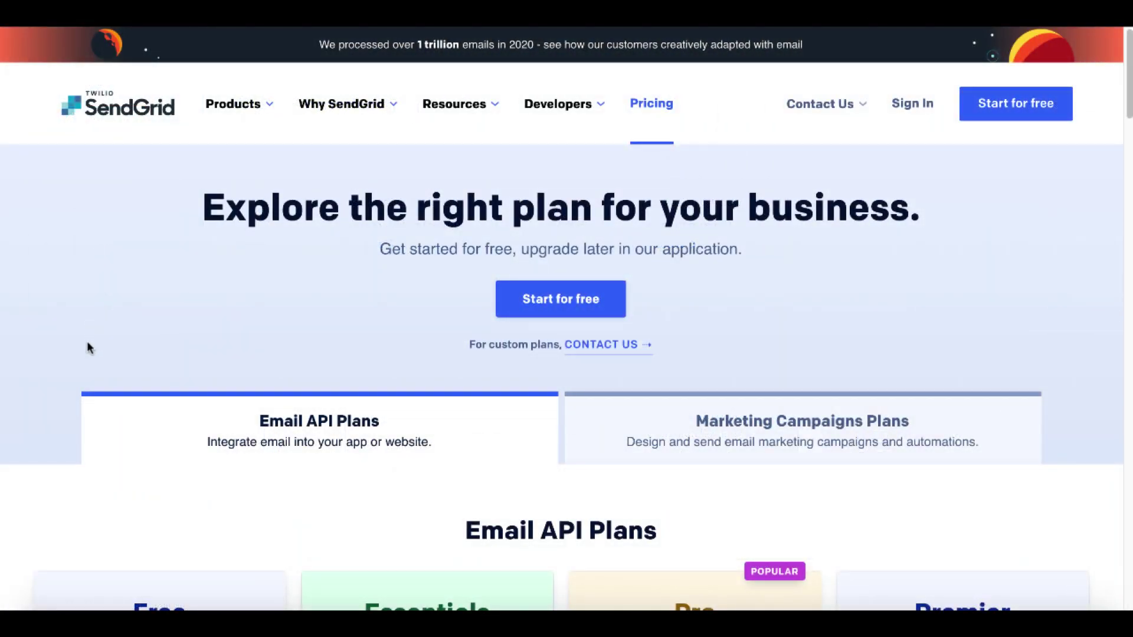
Scroll SendGrid's pricing page to the Free, Essentials, Pro and Premier Email API plans.
scroll(87, 346, down, 1)
scroll(87, 343, down, 5)
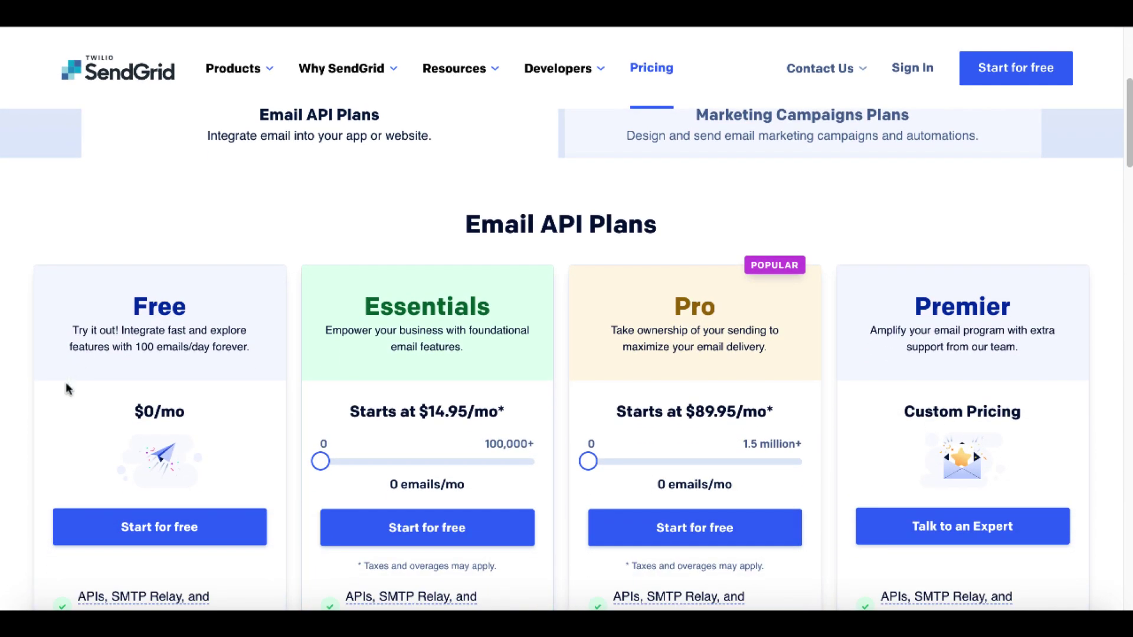
scroll(64, 400, down, 1)
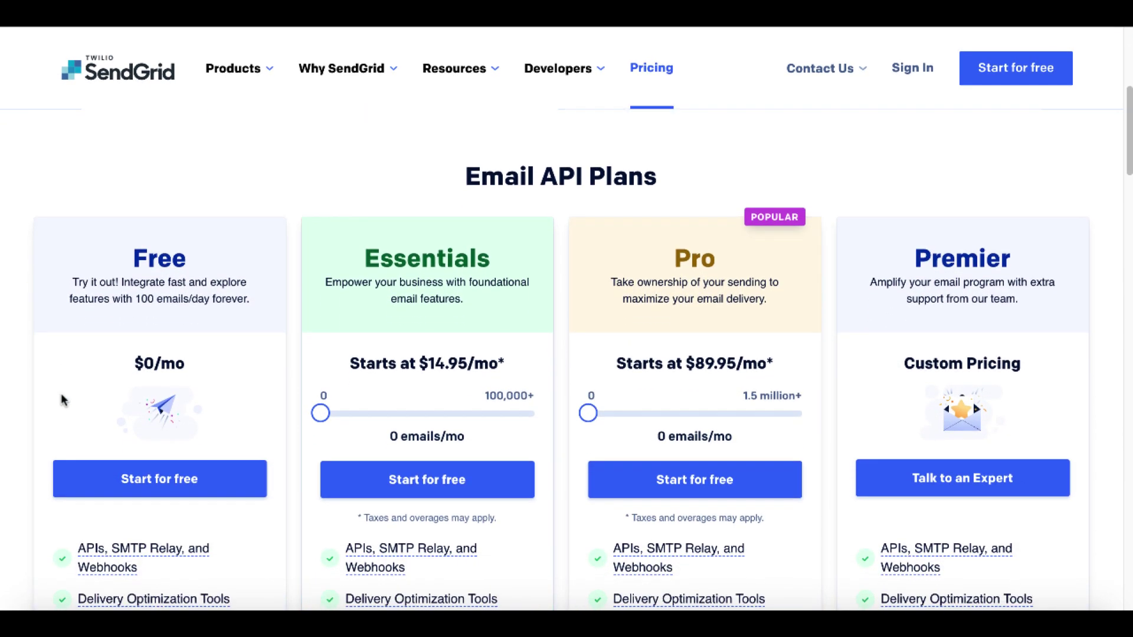
scroll(63, 397, down, 1)
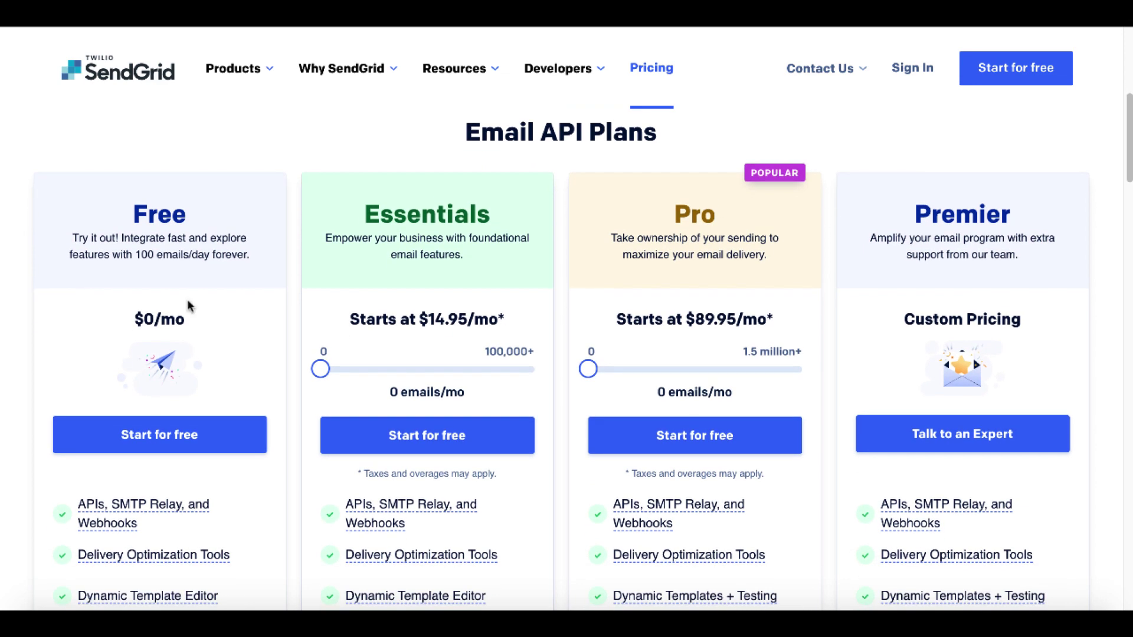
scroll(260, 326, down, 2)
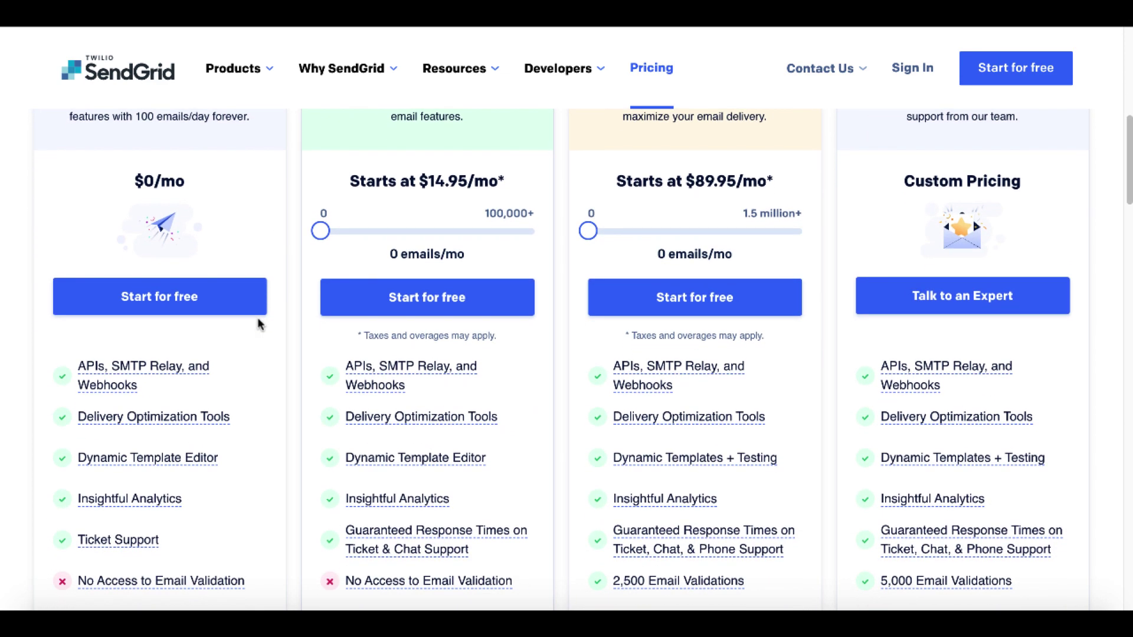
scroll(248, 375, down, 1)
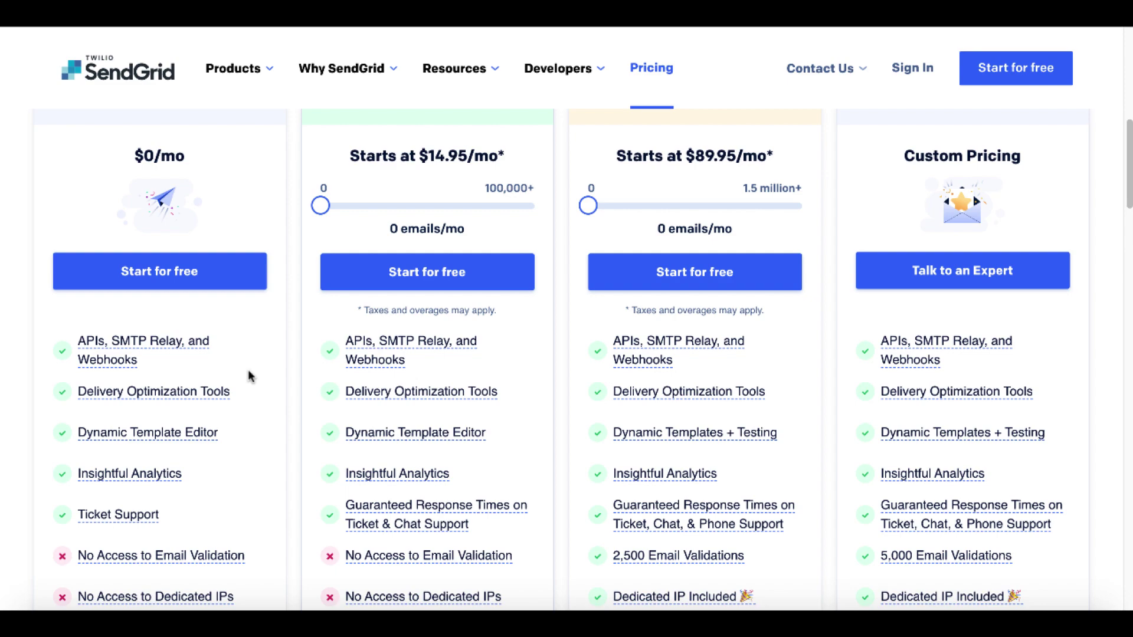
scroll(259, 330, up, 1)
scroll(260, 329, up, 2)
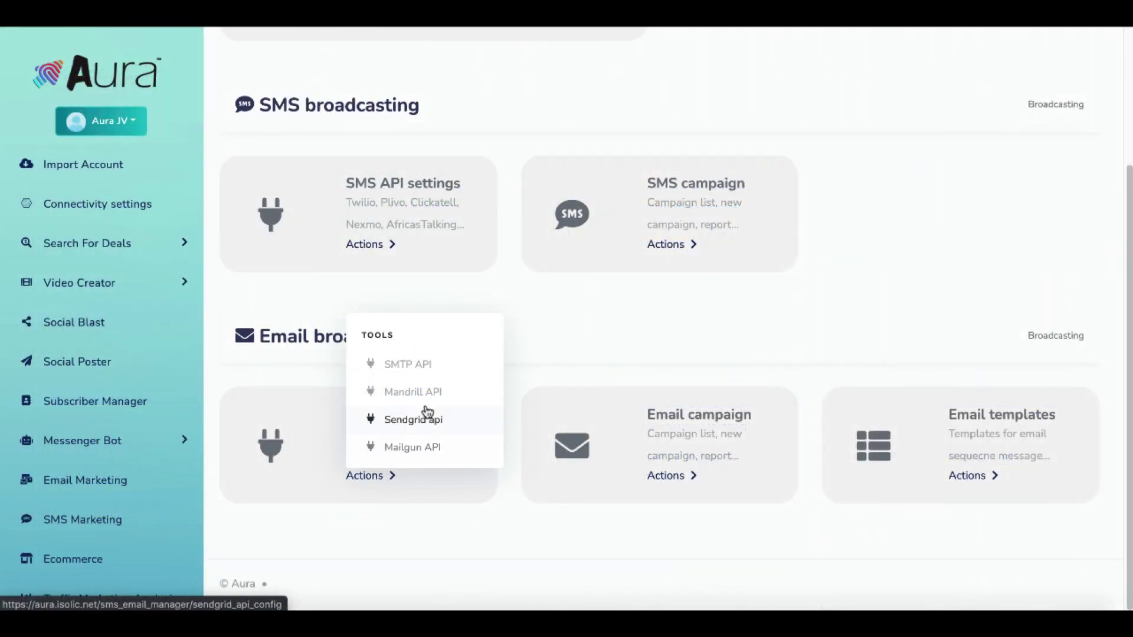
Open the SMS API settings list and expand its Add new api dropdown.
click(388, 251)
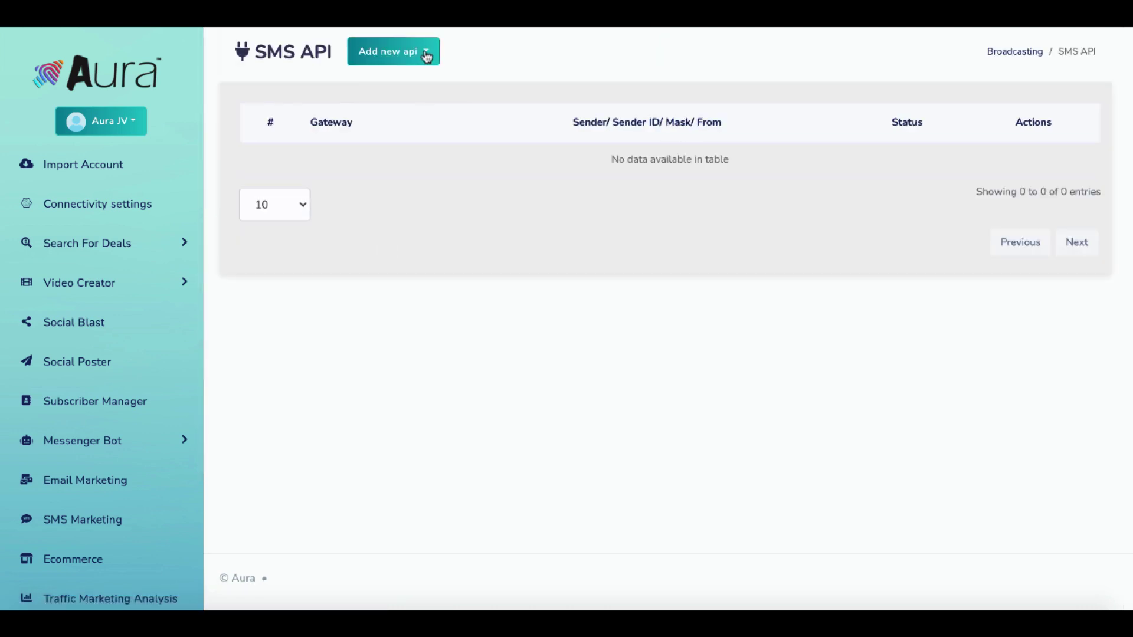
click(425, 54)
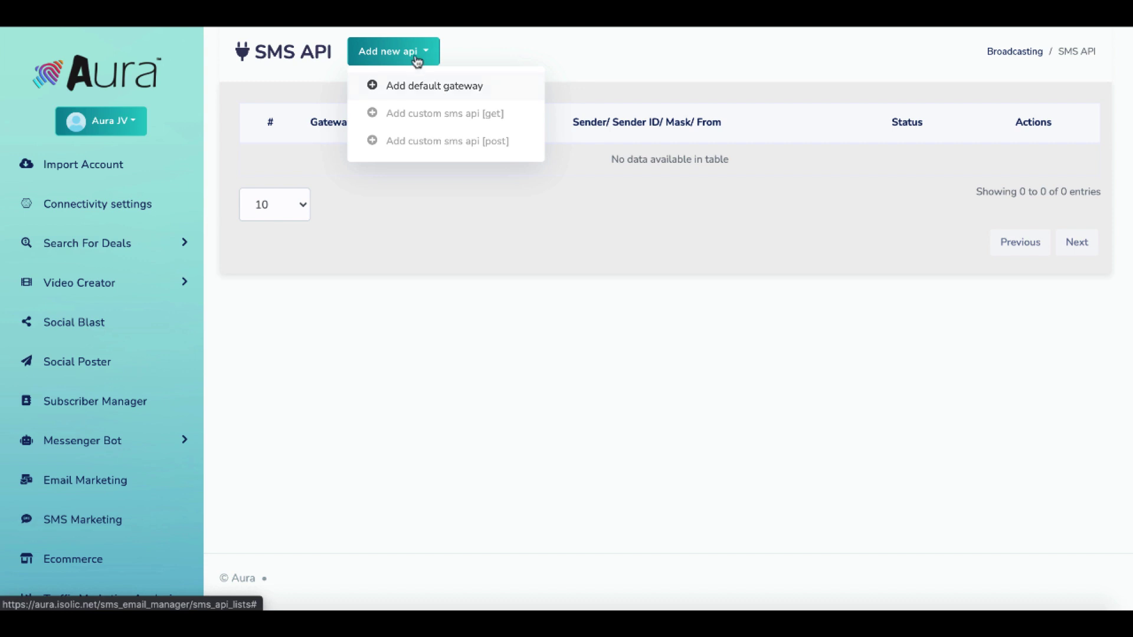
Start a default gateway, browse the Gateway name list (Plivo, Twilio, Nexmo), then cancel the form.
click(425, 84)
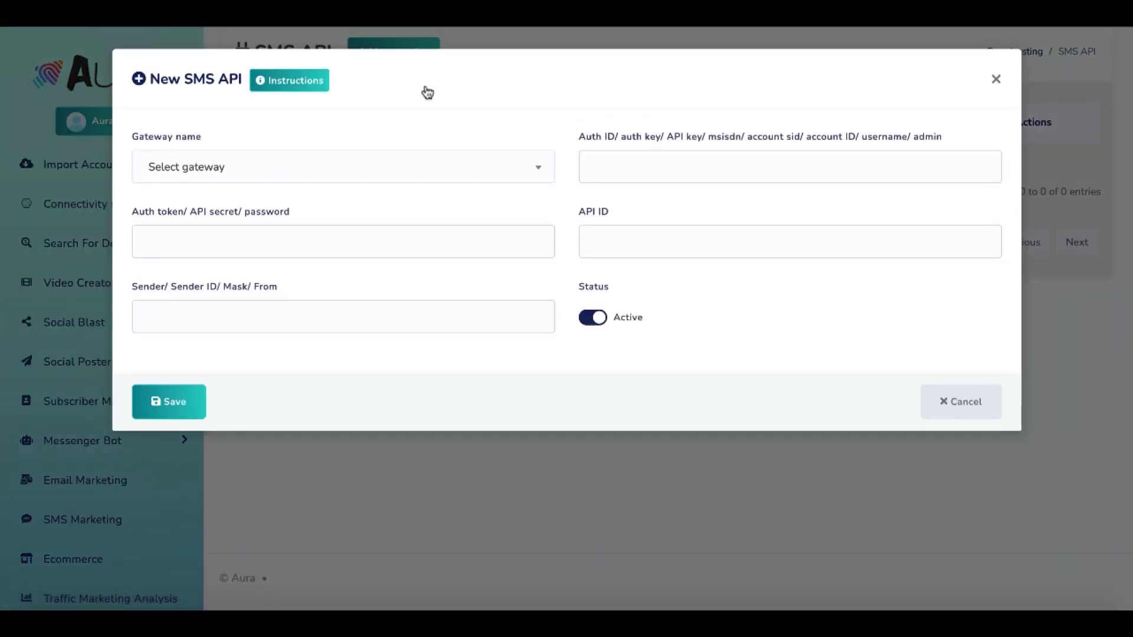
click(375, 165)
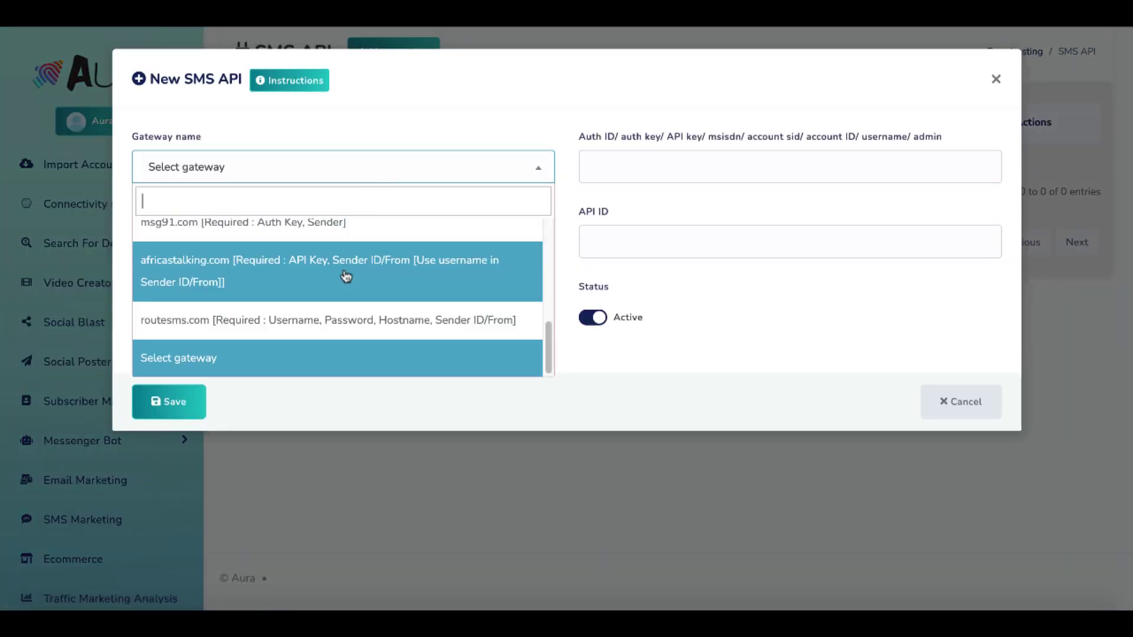
scroll(346, 276, up, 5)
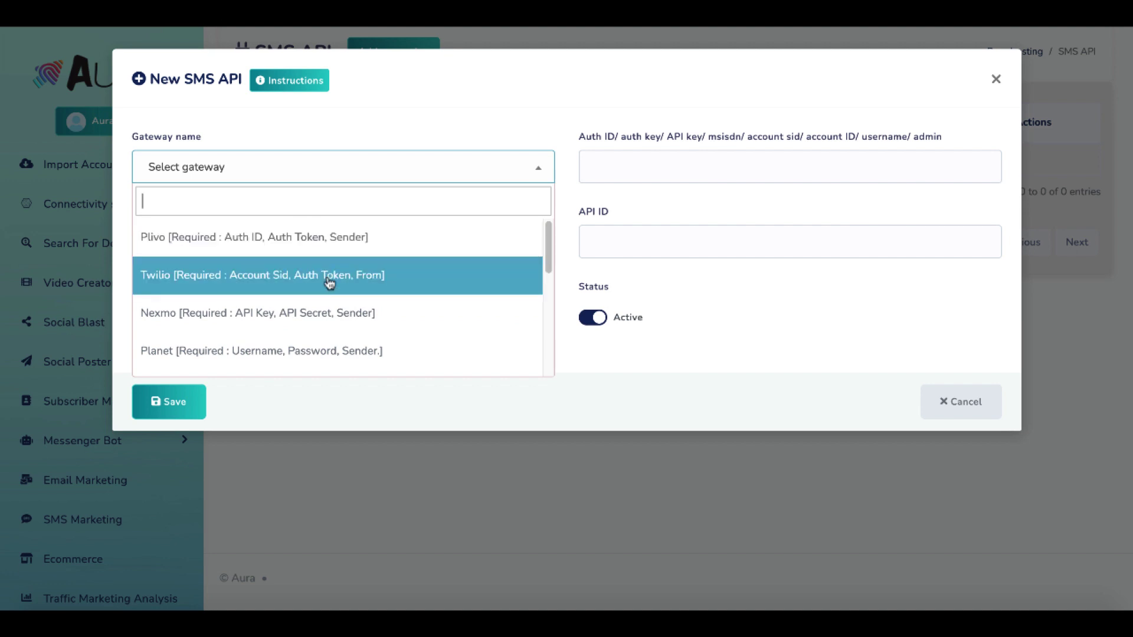
click(958, 404)
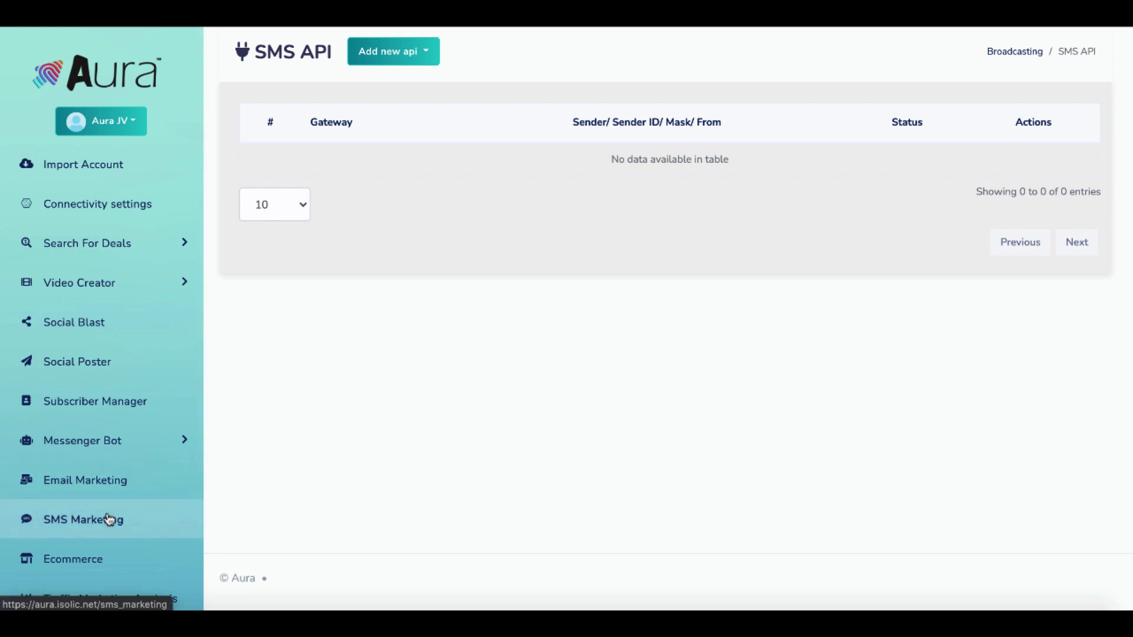
Open Ecommerce store, start Create store, and look through the blank store form fields.
scroll(108, 517, down, 3)
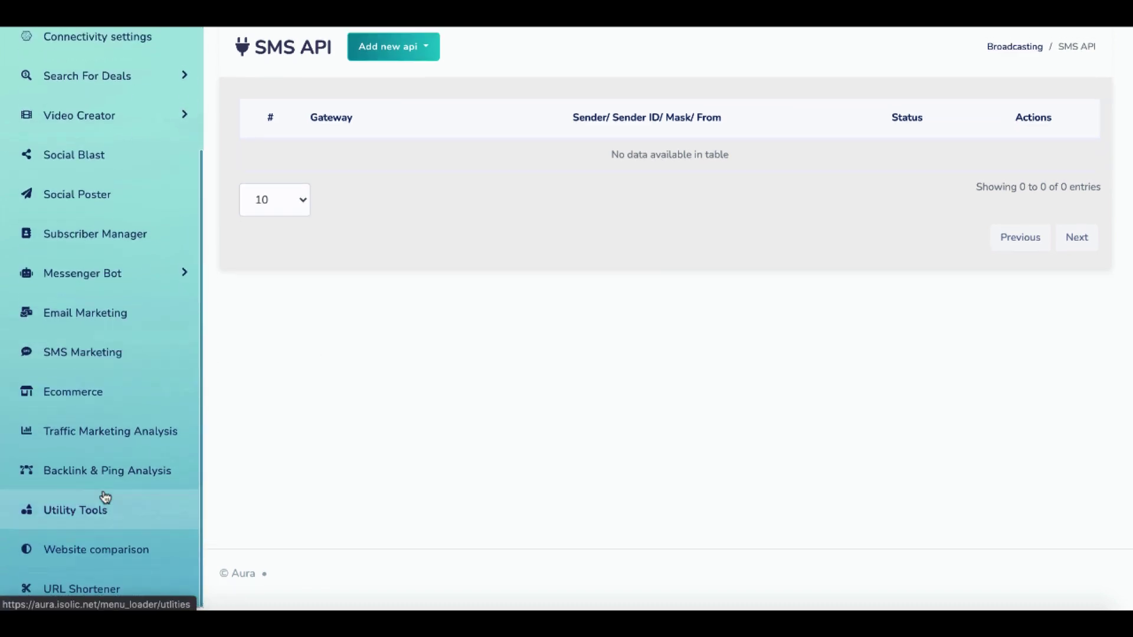
click(83, 404)
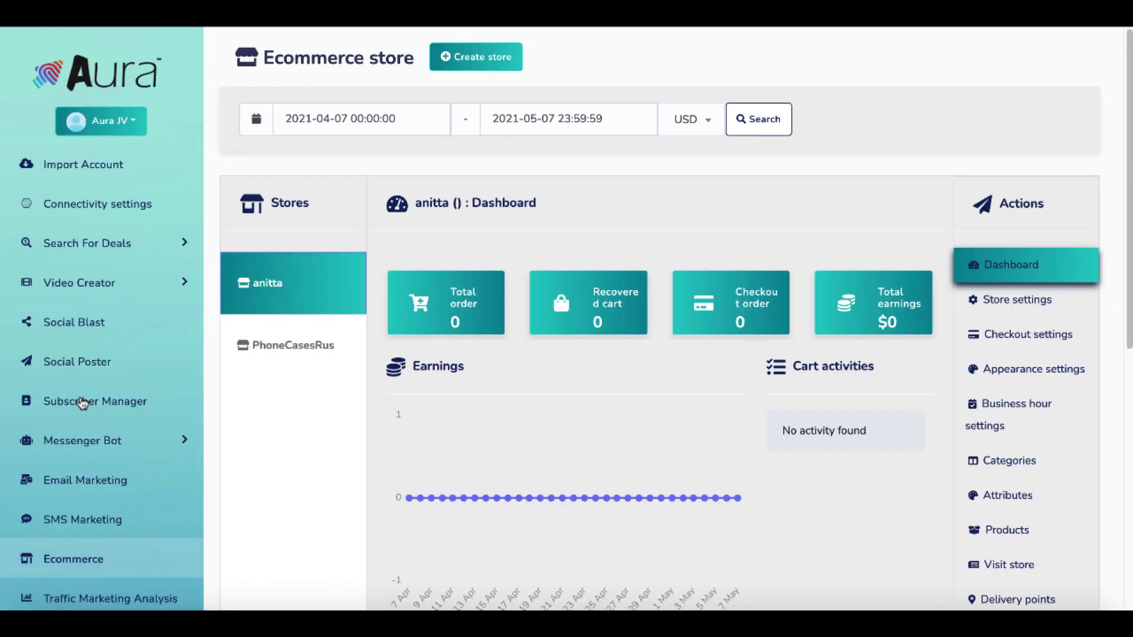
click(480, 65)
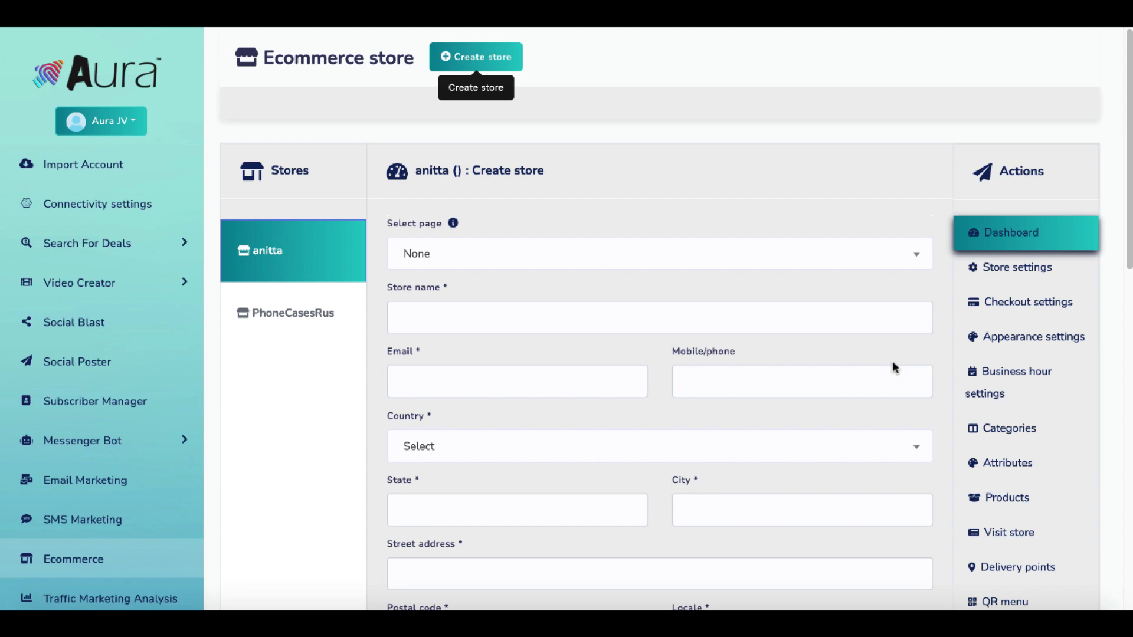
scroll(894, 366, down, 3)
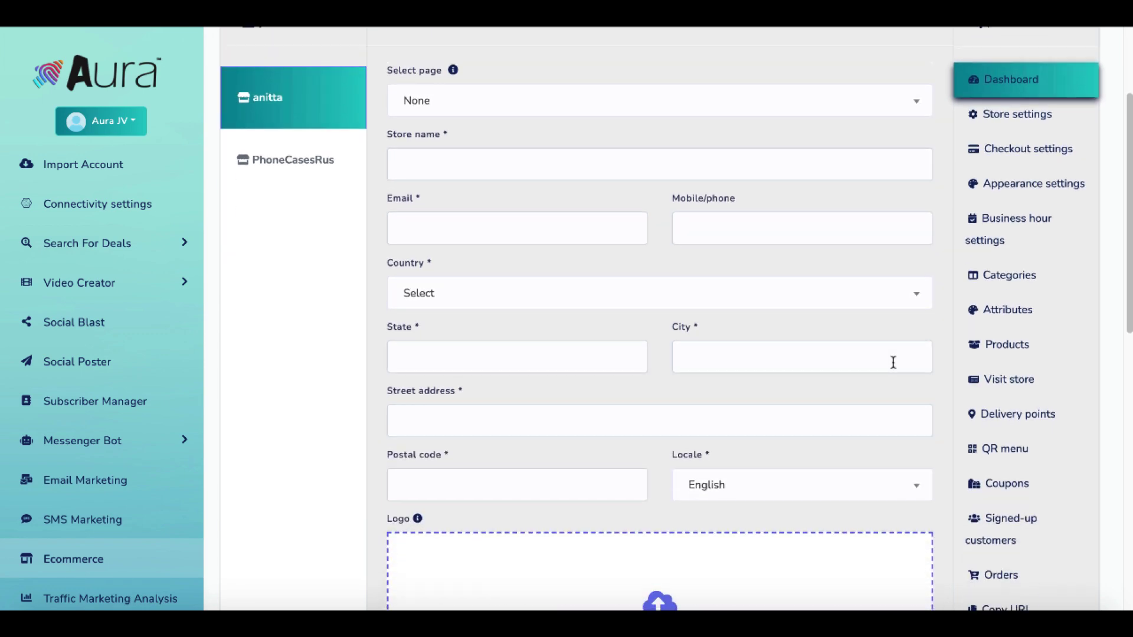
scroll(893, 362, down, 8)
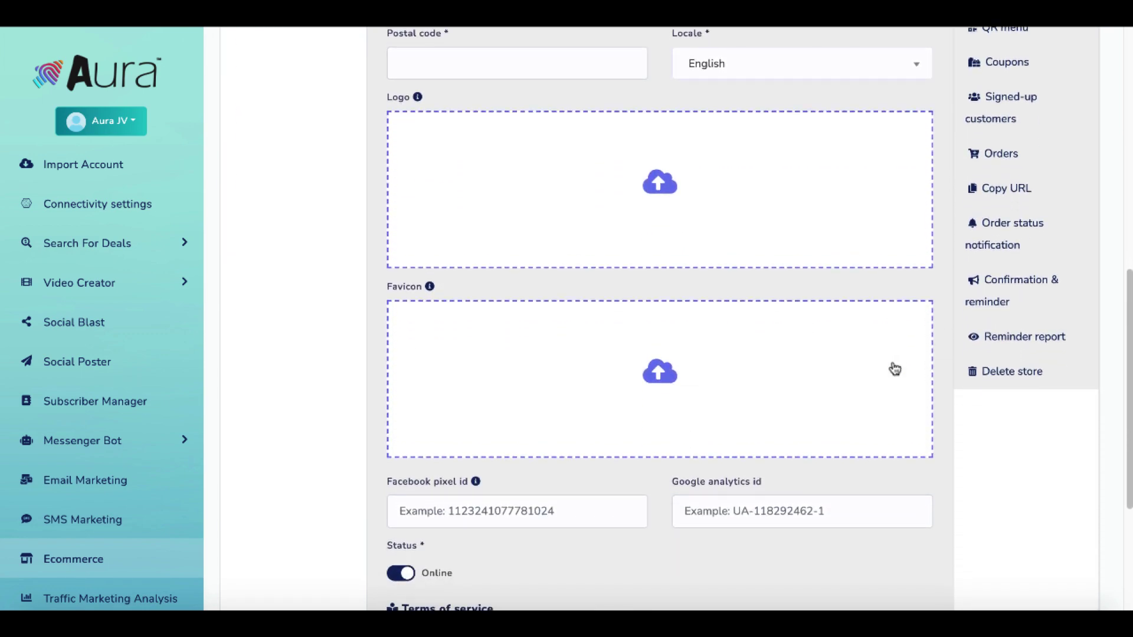
scroll(895, 369, down, 4)
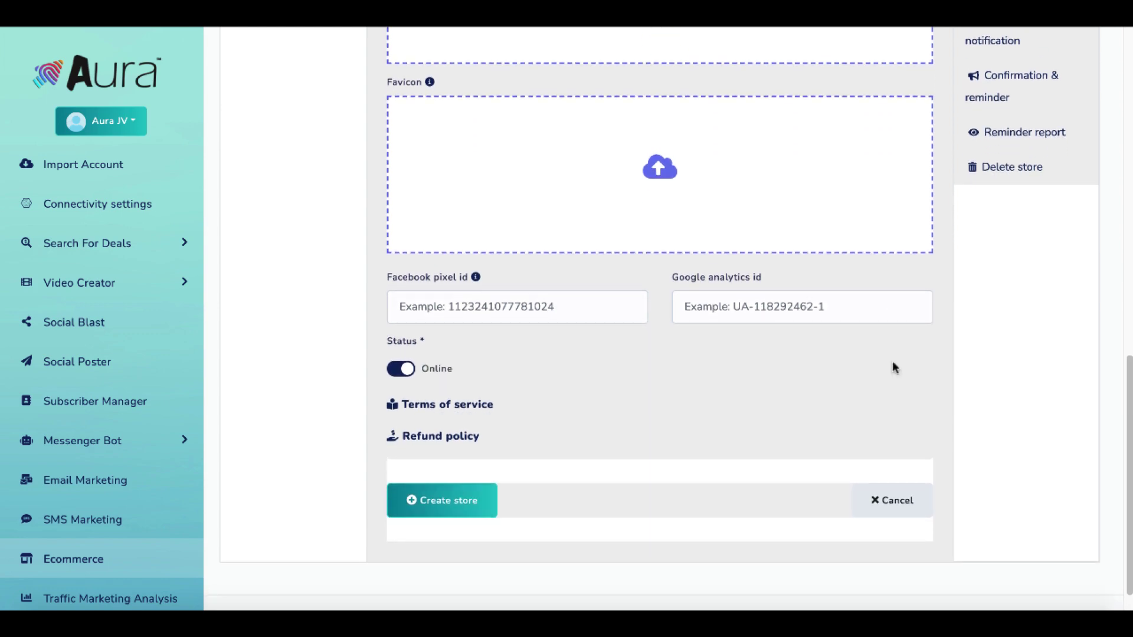
scroll(894, 367, up, 7)
scroll(894, 369, up, 8)
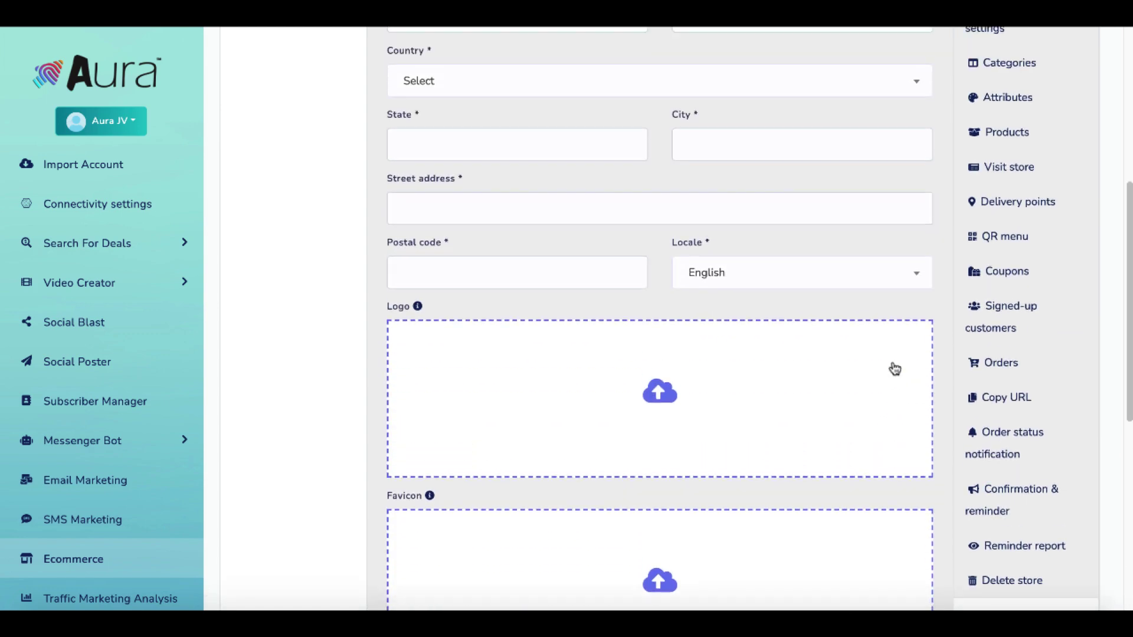
scroll(893, 362, up, 1)
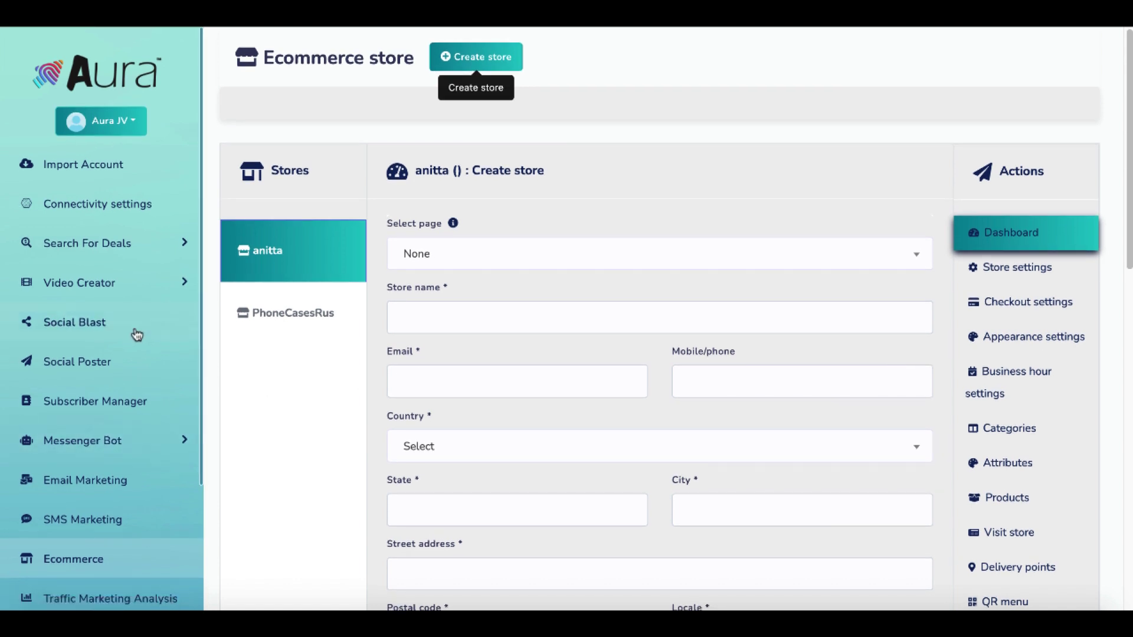
scroll(138, 372, down, 1)
scroll(136, 372, down, 3)
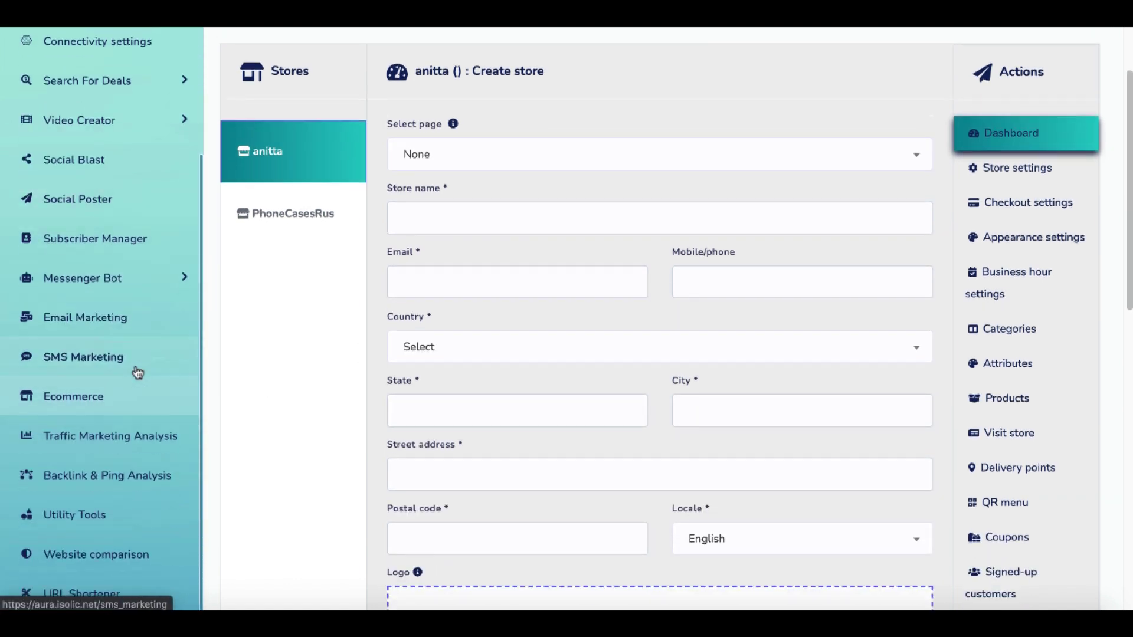
Under Traffic Marketing Analysis, open Keyword Analyzer from the Keyword Analysis card.
click(121, 438)
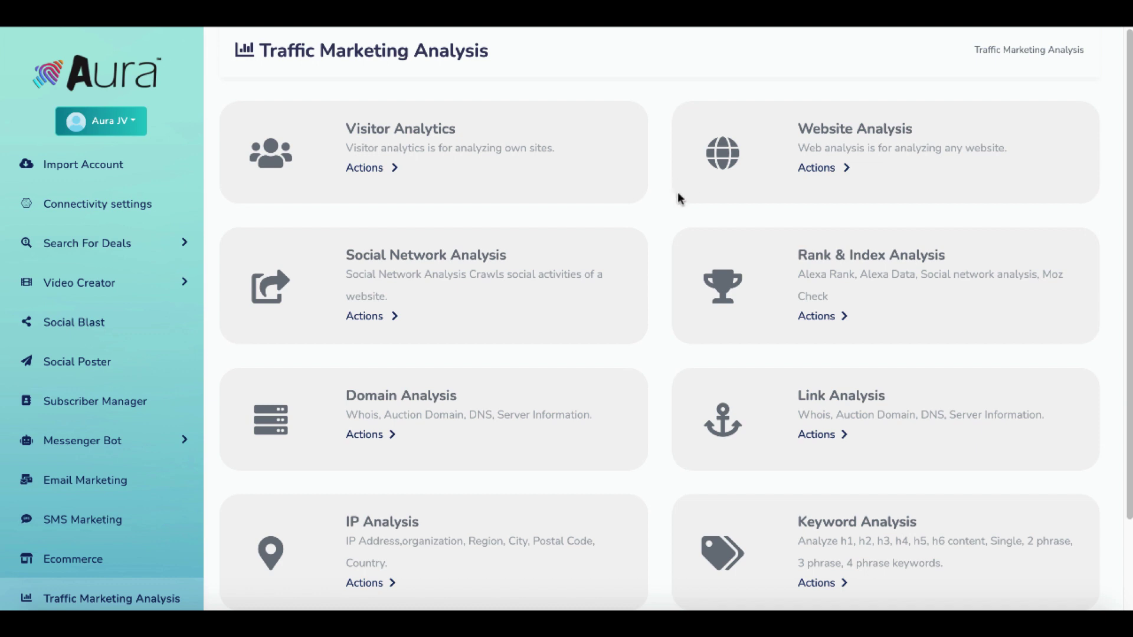
scroll(662, 273, down, 1)
scroll(662, 272, down, 3)
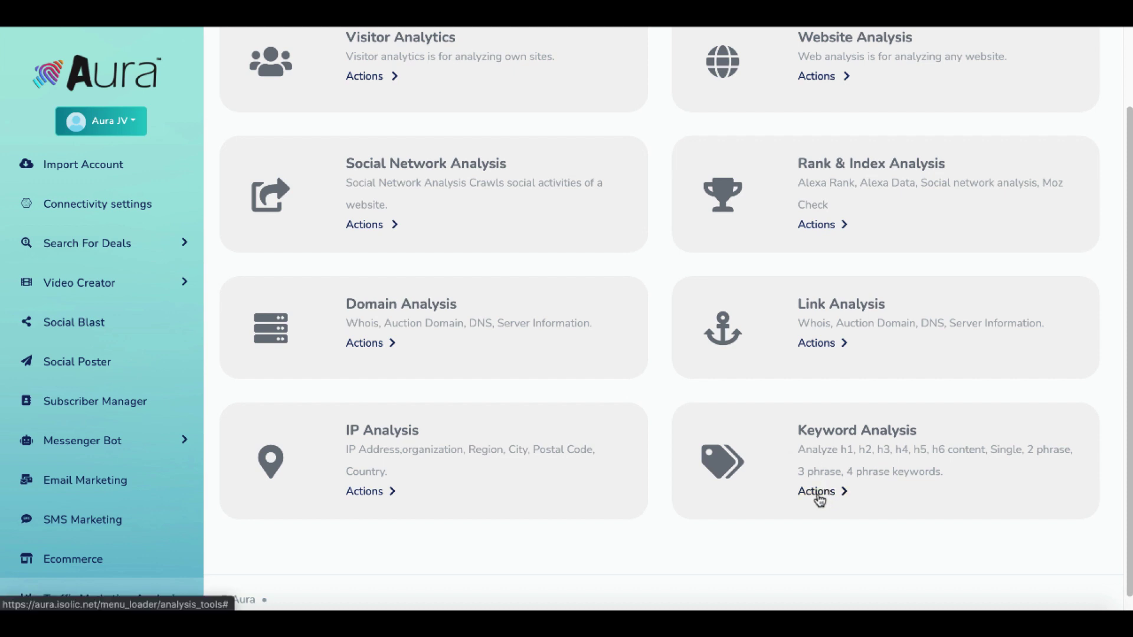
scroll(820, 501, down, 1)
click(823, 477)
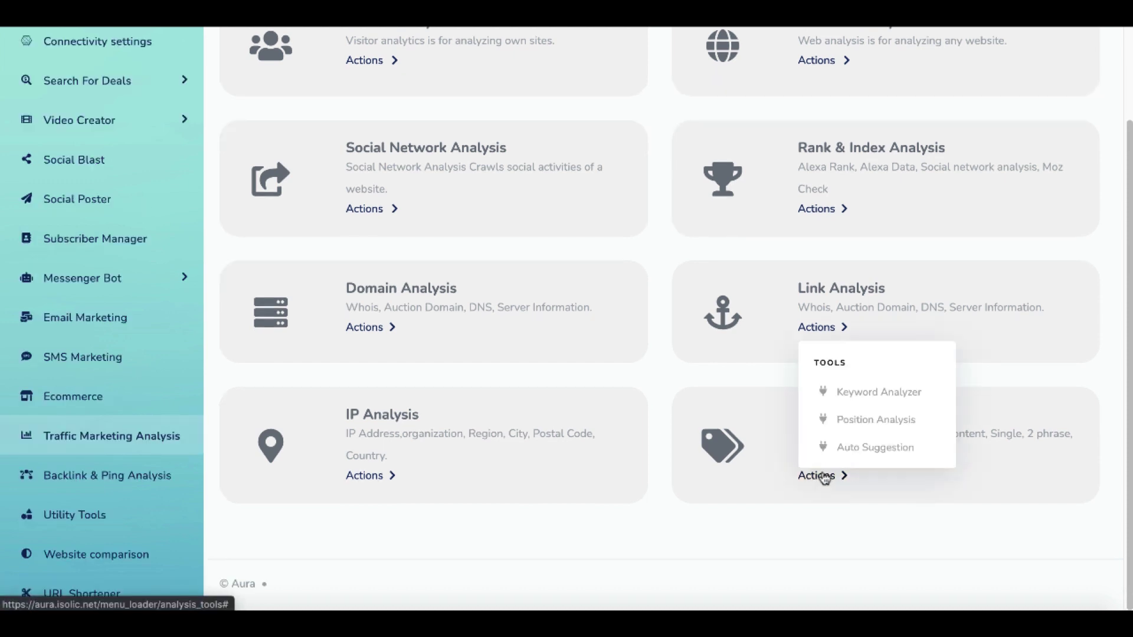
click(847, 392)
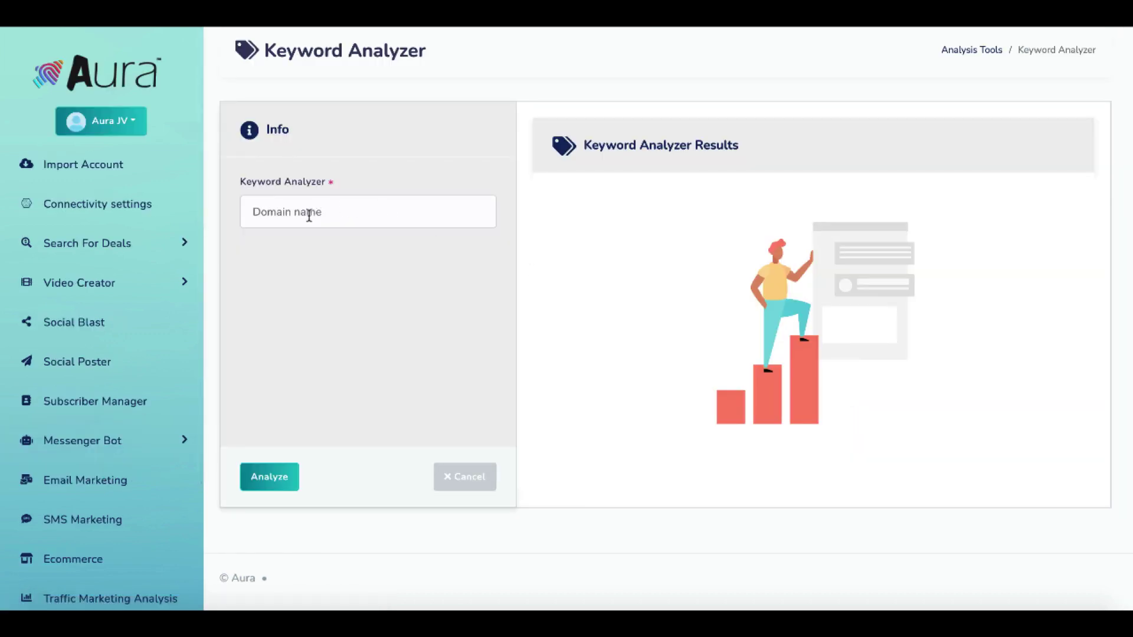
Analyze nichehacks.com and review the repeated PHP preg_match warnings it returns.
click(309, 216)
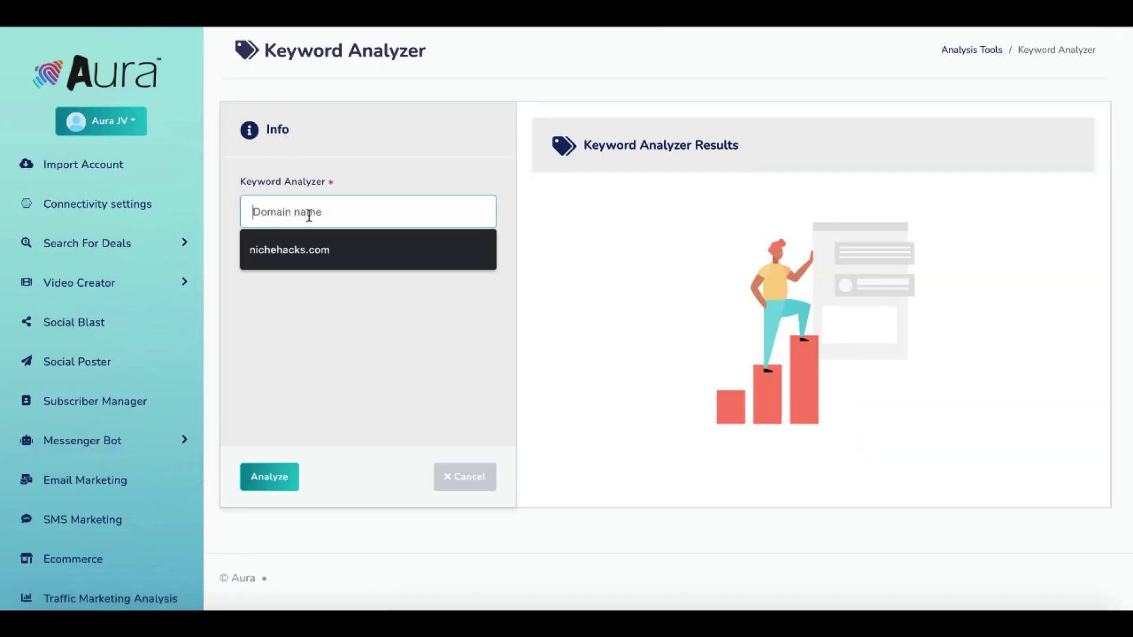
click(297, 252)
click(278, 479)
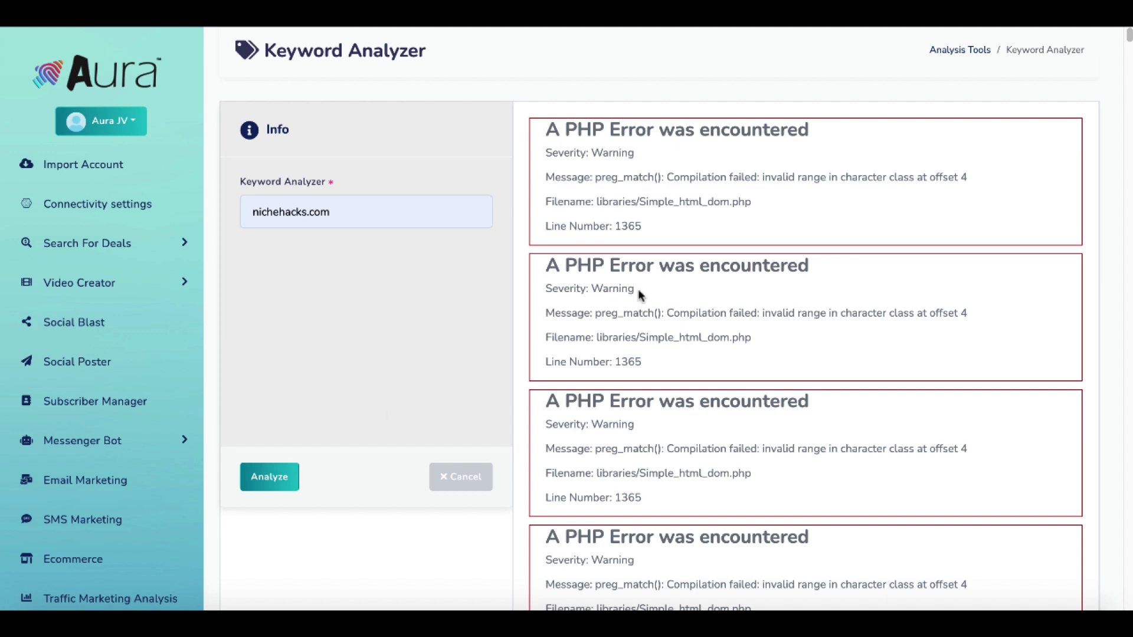
scroll(670, 373, down, 7)
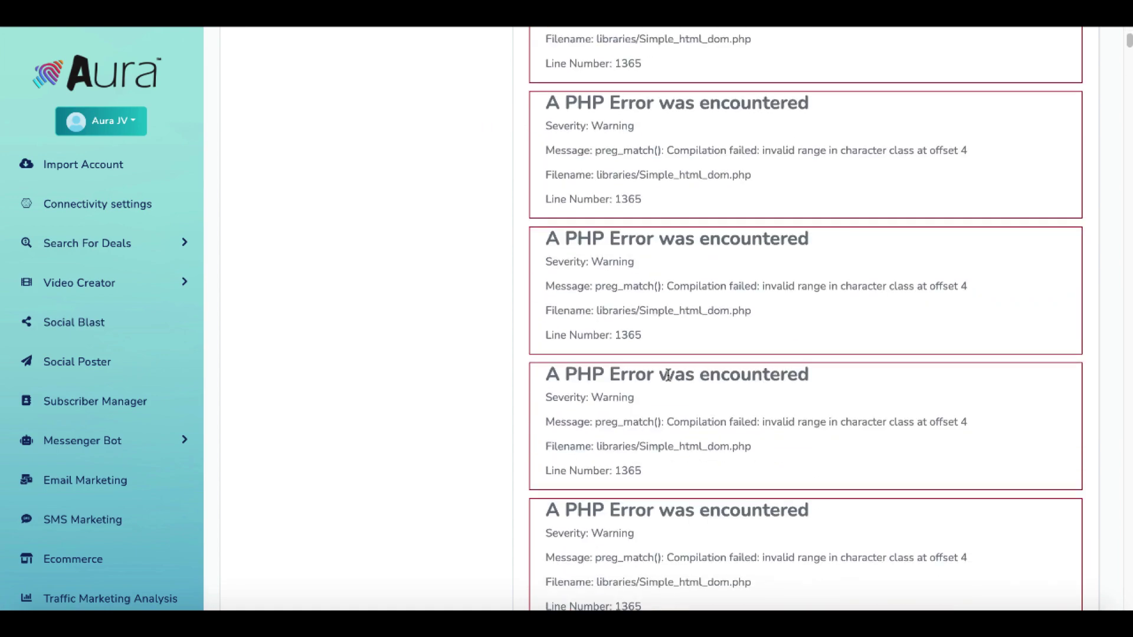
scroll(669, 375, up, 5)
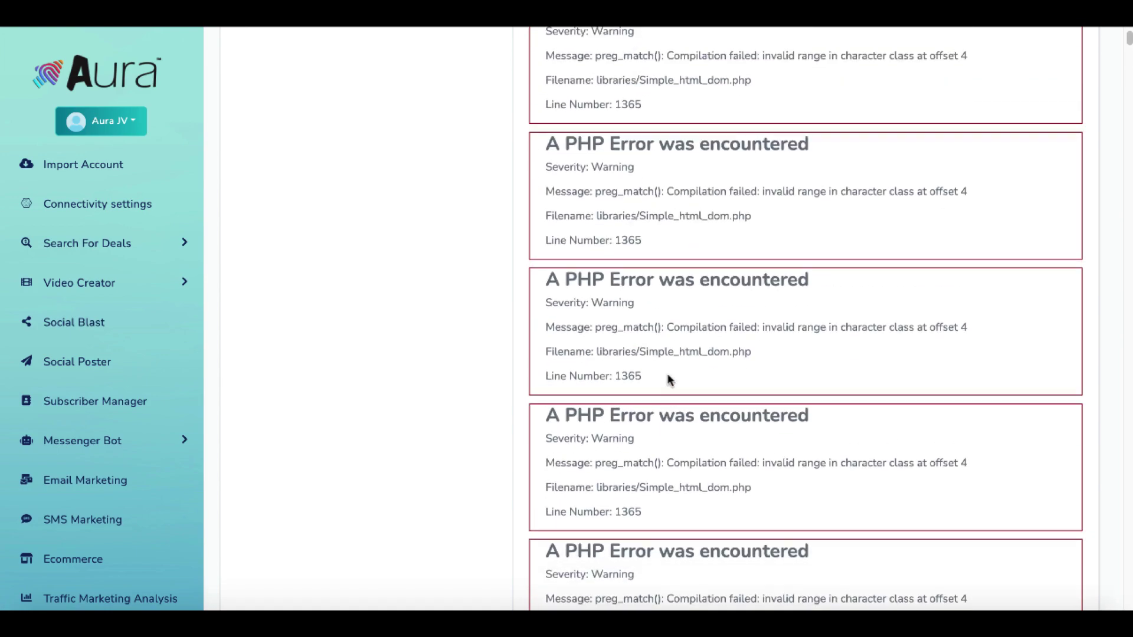
scroll(669, 379, down, 1)
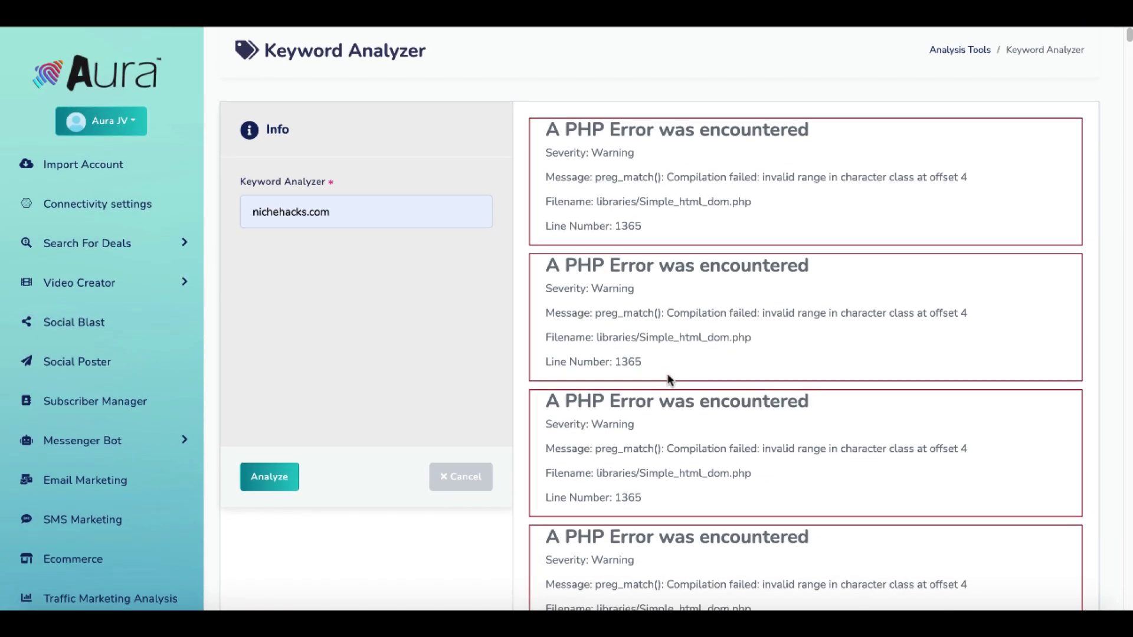
scroll(119, 499, down, 8)
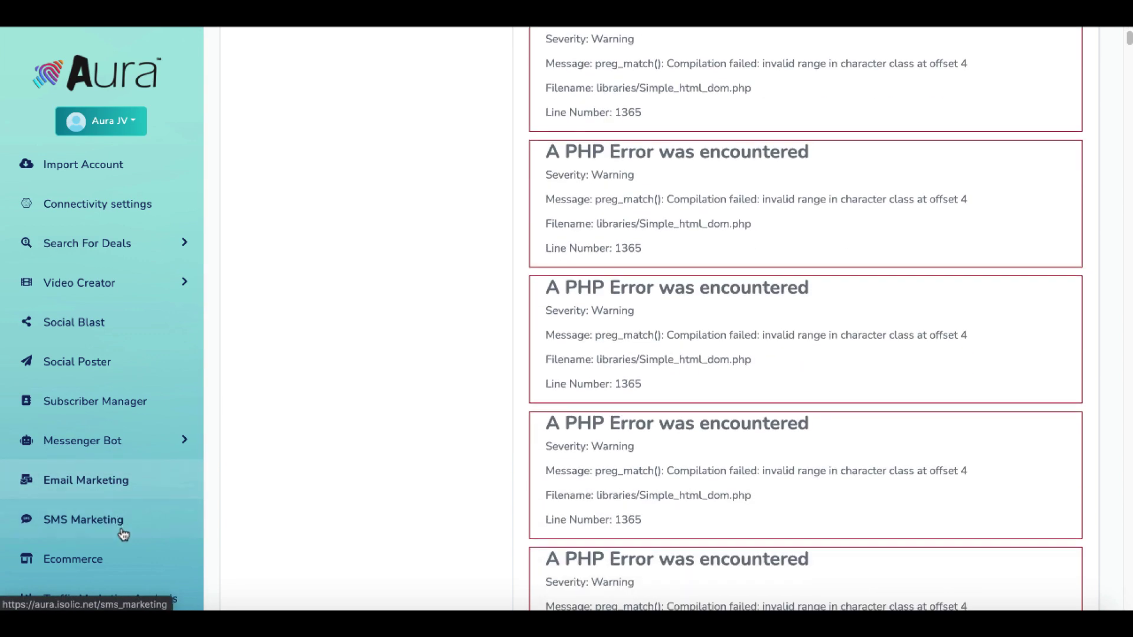
Go through Backlink & Ping Analysis to the Backlink Generator's 294 backlinks for internetwarriorsal.com.
click(123, 534)
scroll(144, 504, down, 3)
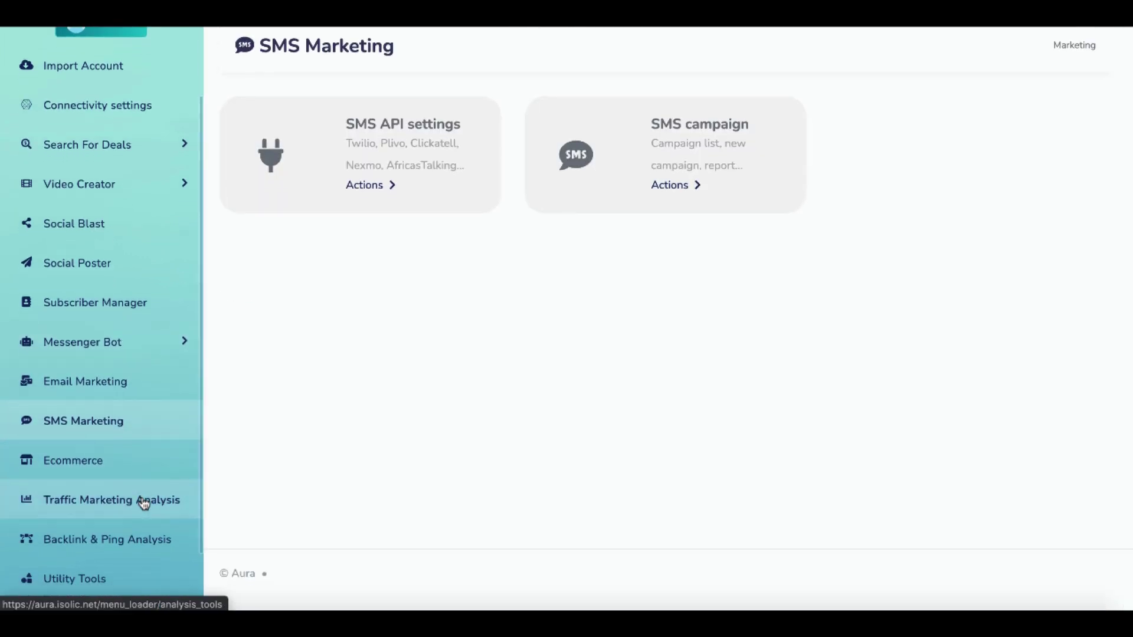
scroll(136, 499, down, 2)
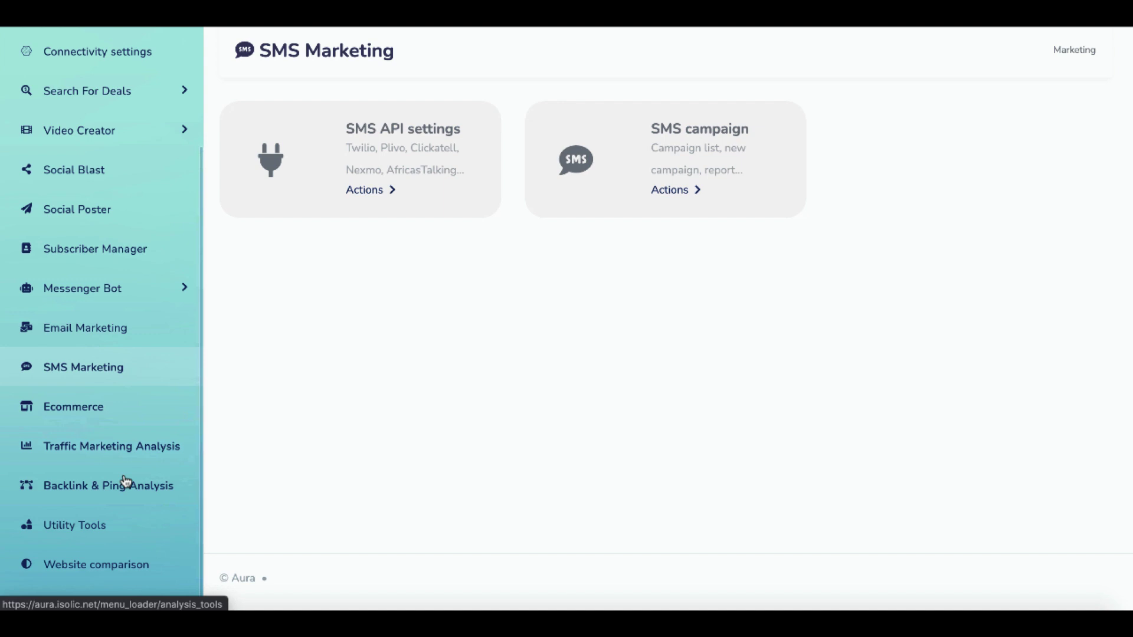
click(126, 490)
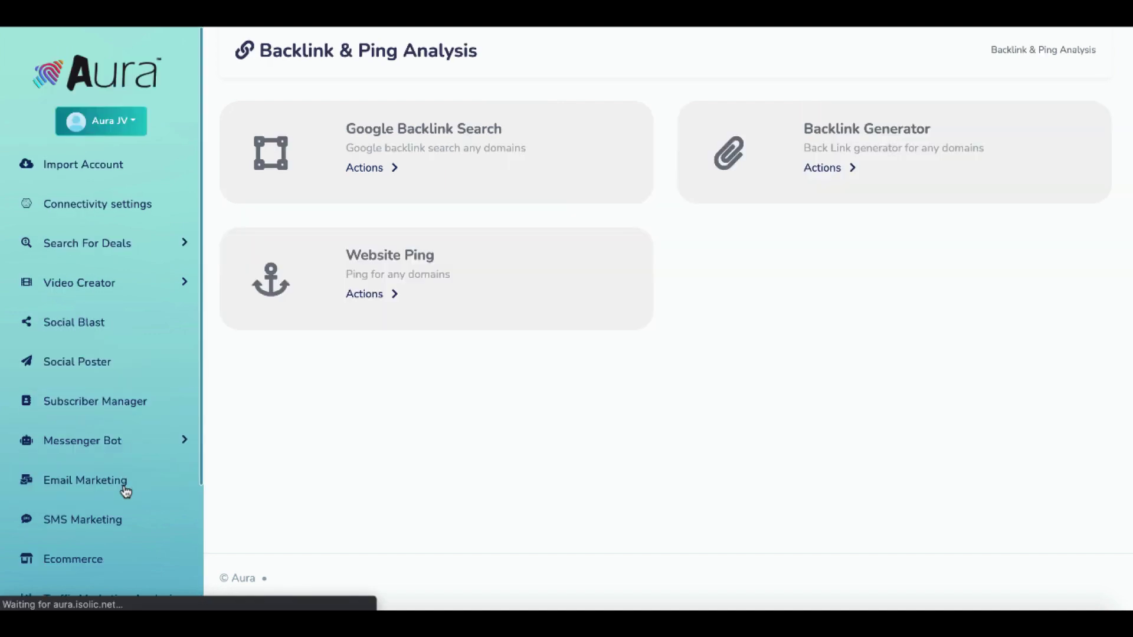
click(817, 171)
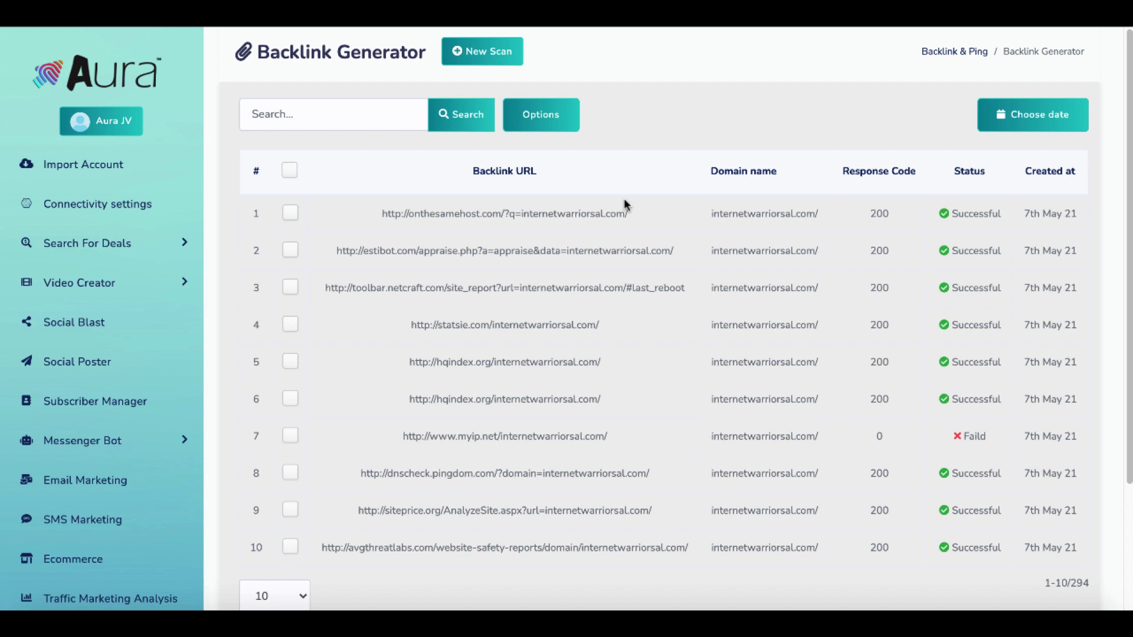
Select and copy the first row's onthesamehost.com backlink URL.
drag(636, 215, 382, 211)
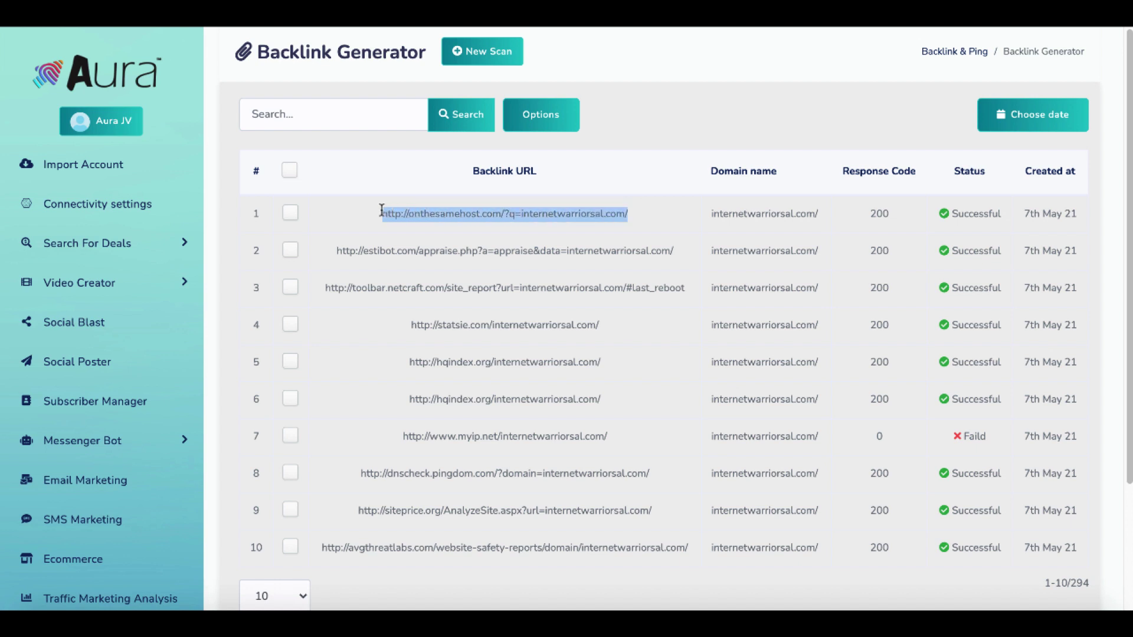
right_click(405, 216)
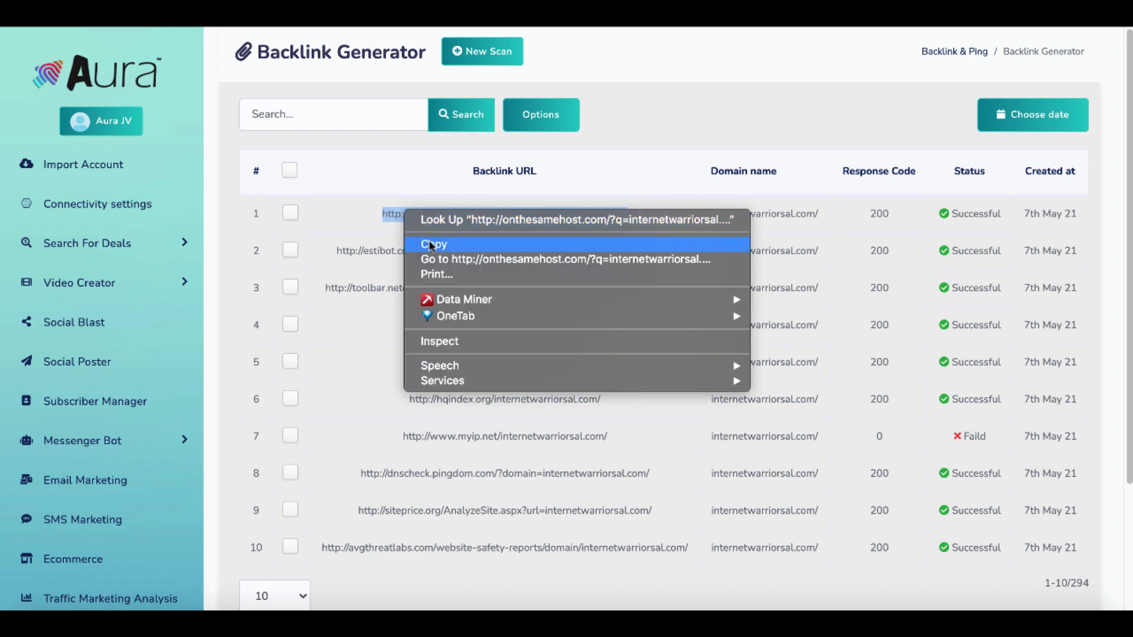
click(429, 239)
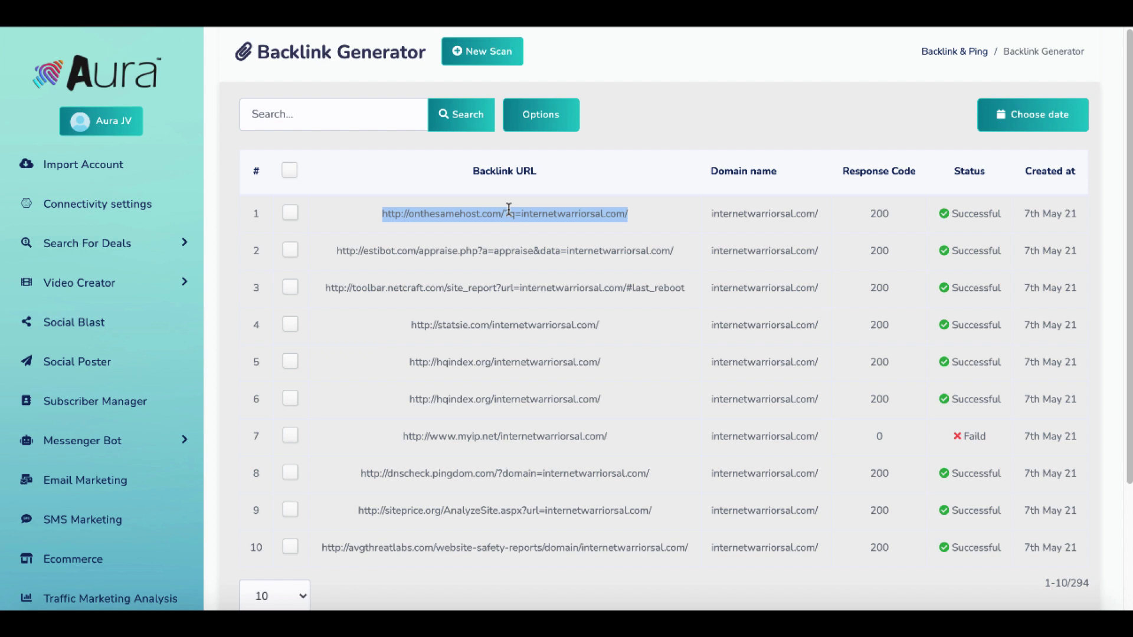
right_click(528, 213)
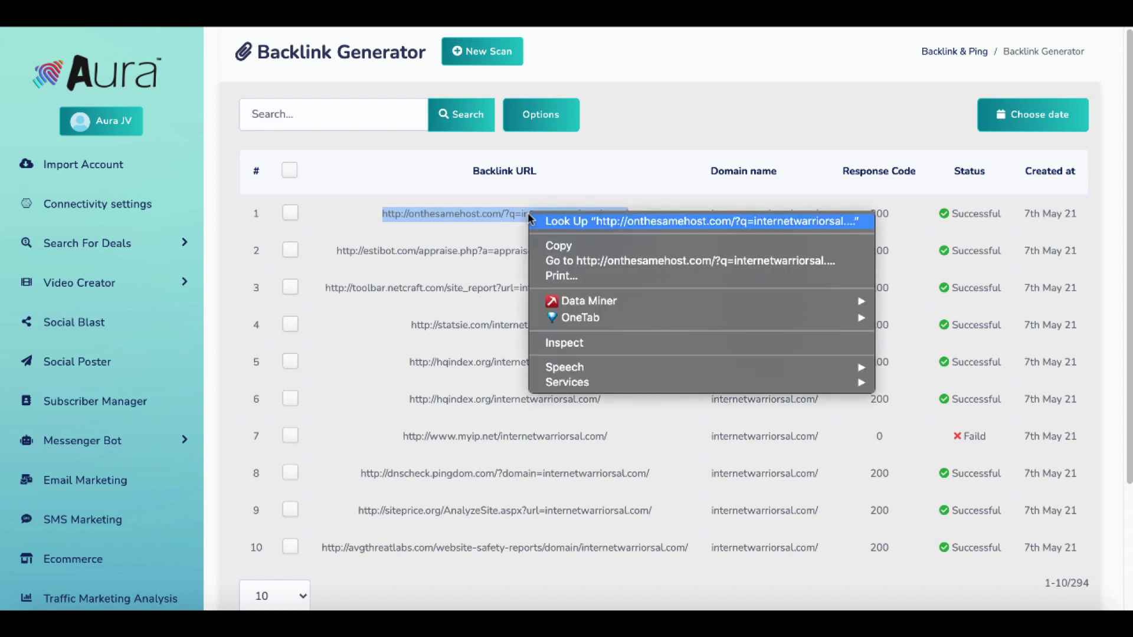
click(553, 242)
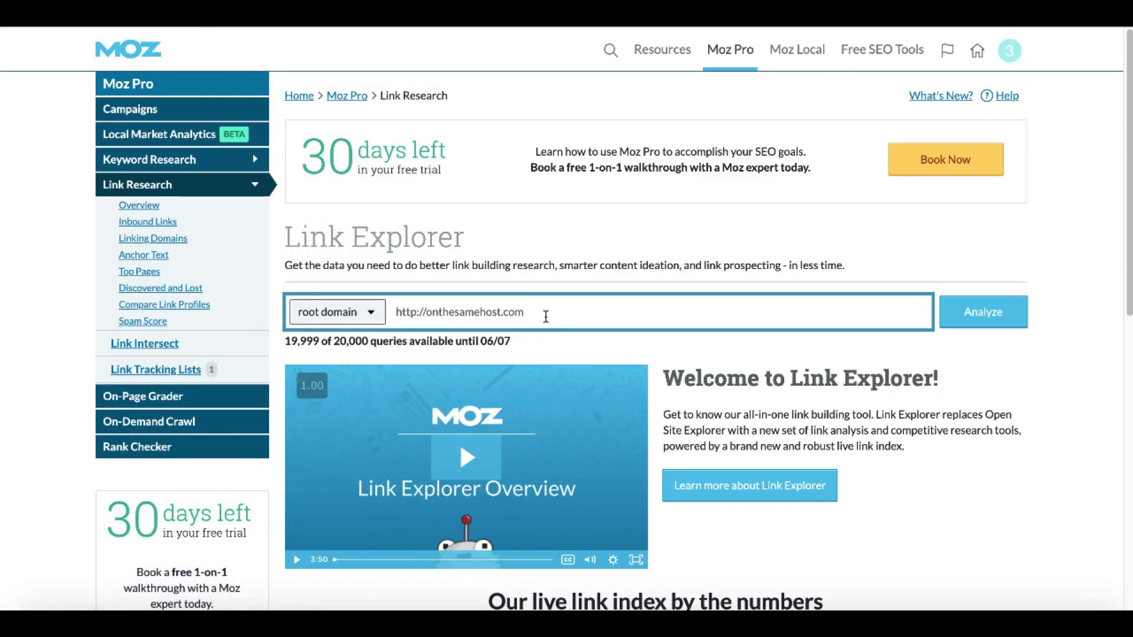
Paste the backlink into Link Explorer, trim it to onthesamehost.com, and analyze it.
triple_click(546, 317)
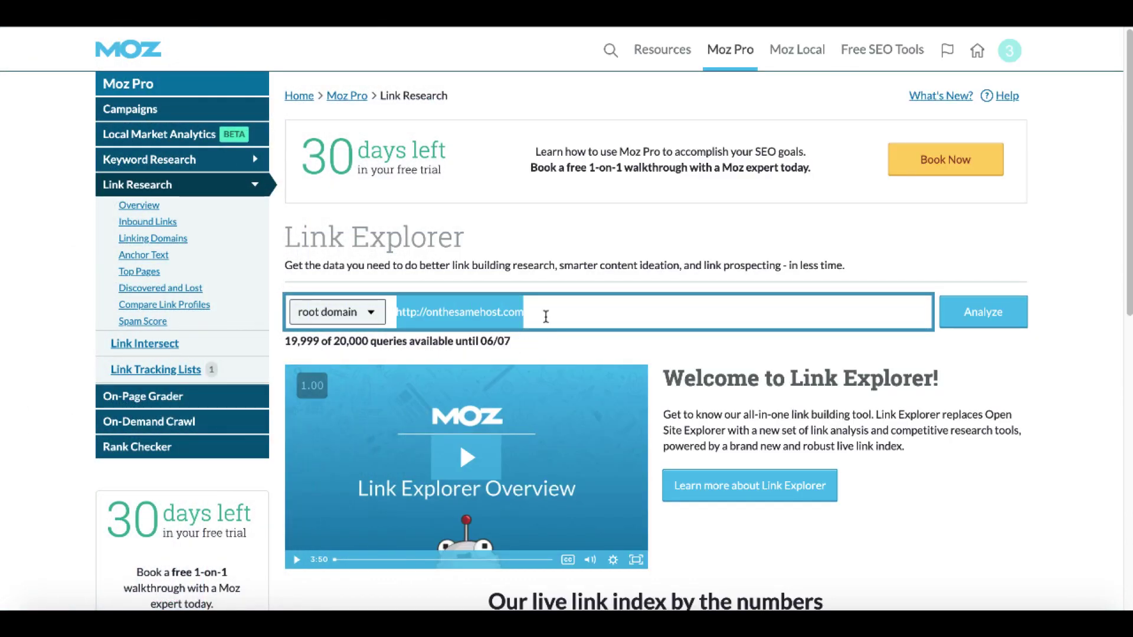
key(ctrl+v)
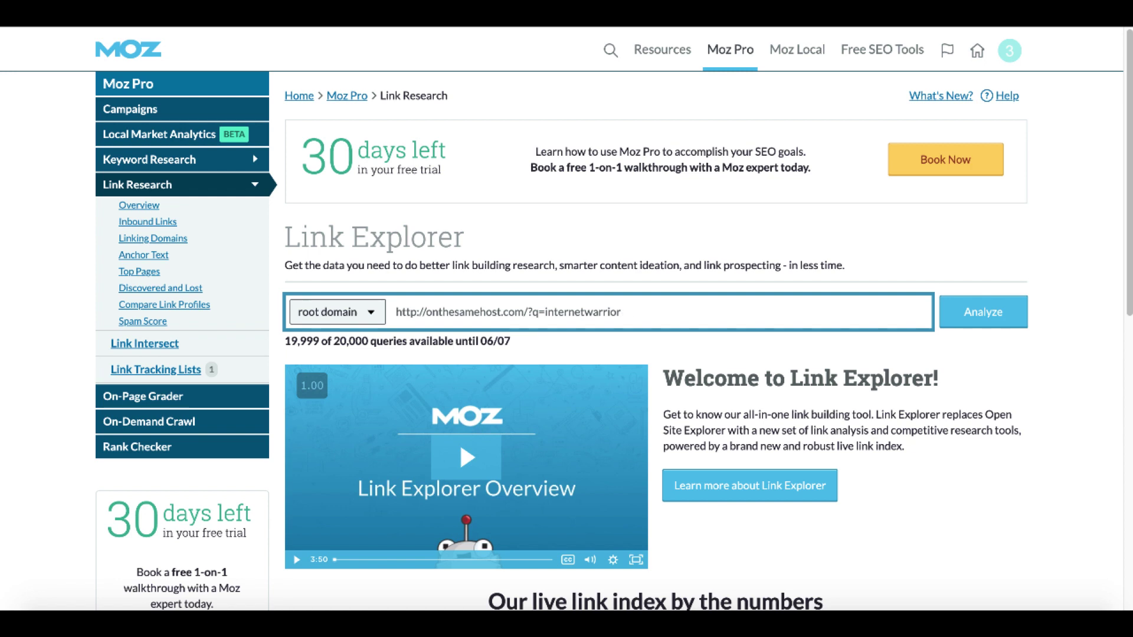
key(BackSpace)
key(BackSpace)
key(BackSpace)
key(BackSpace)
key(BackSpace)
key(BackSpace)
key(BackSpace)
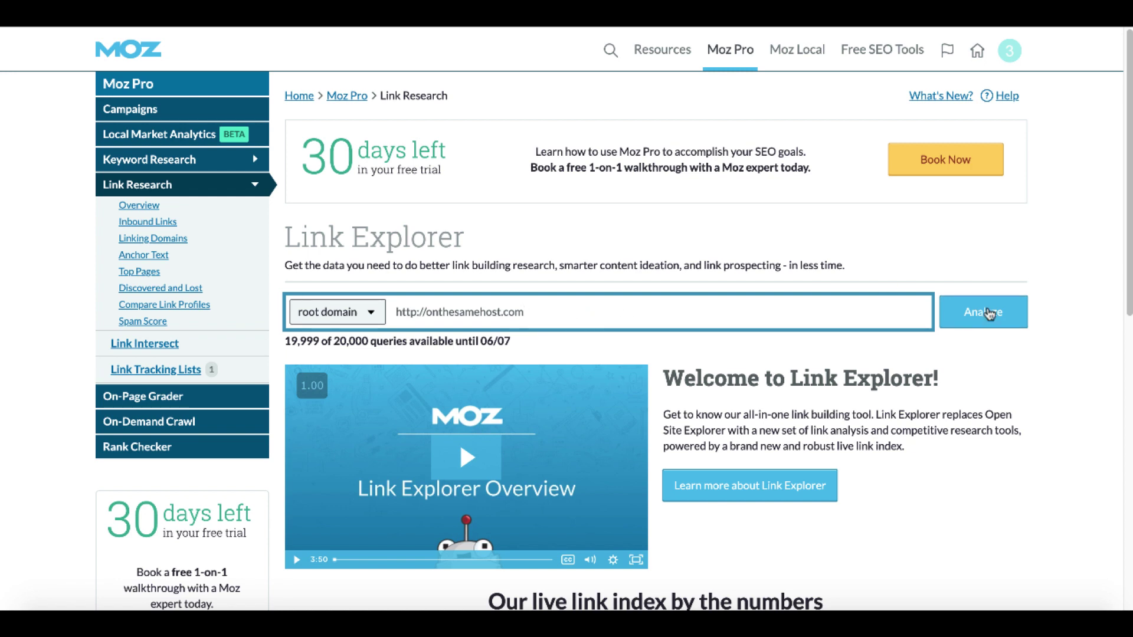
click(988, 313)
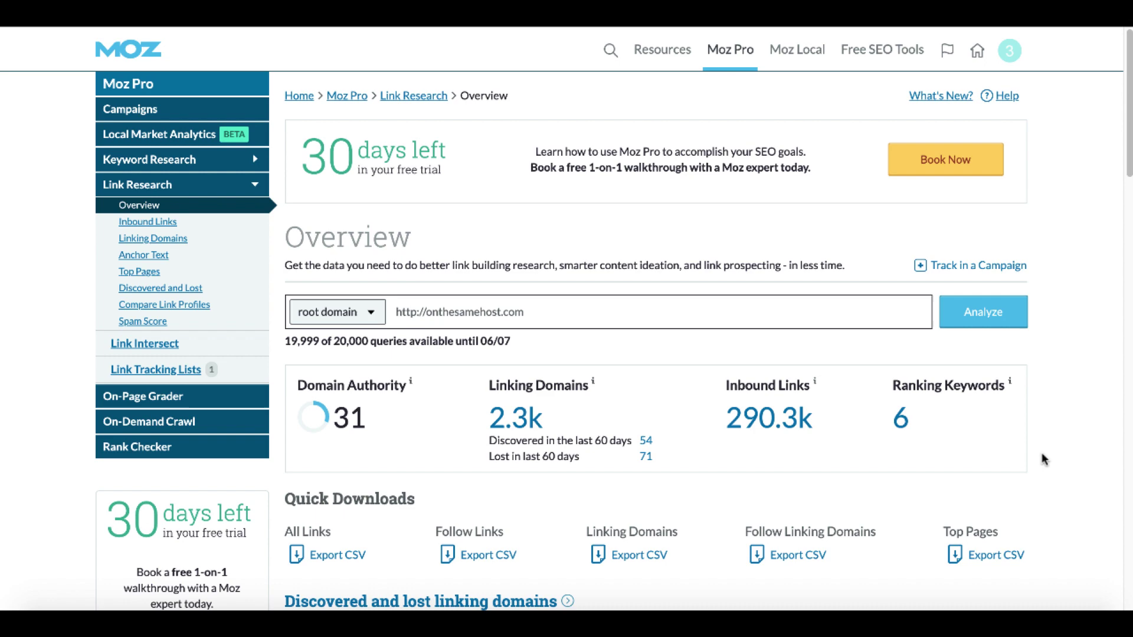
scroll(1045, 459, down, 2)
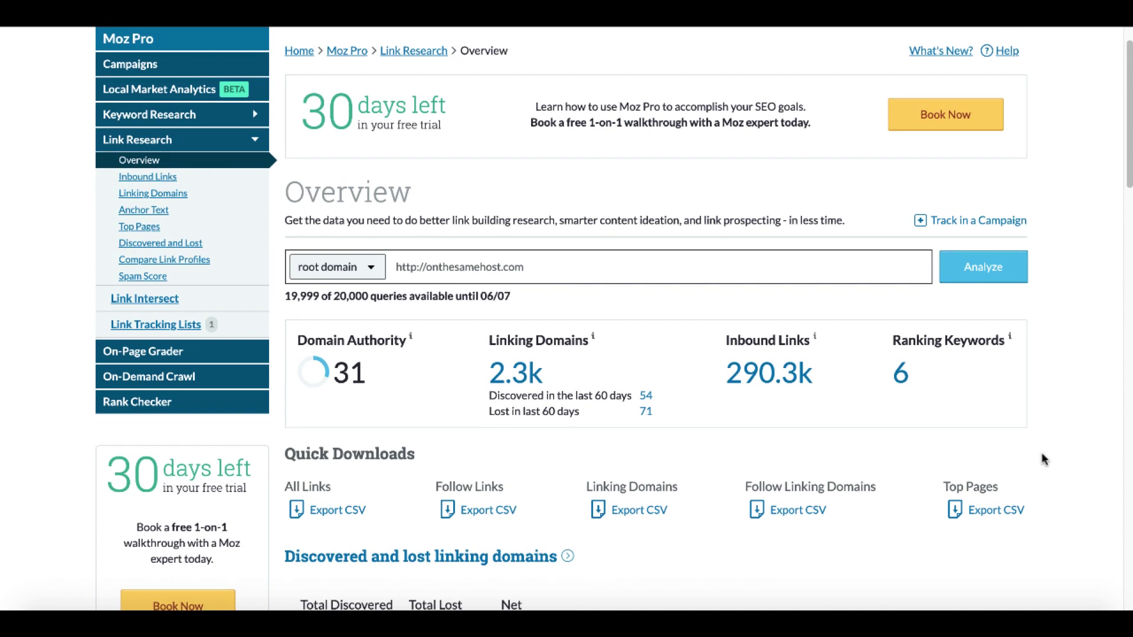
scroll(1045, 460, down, 4)
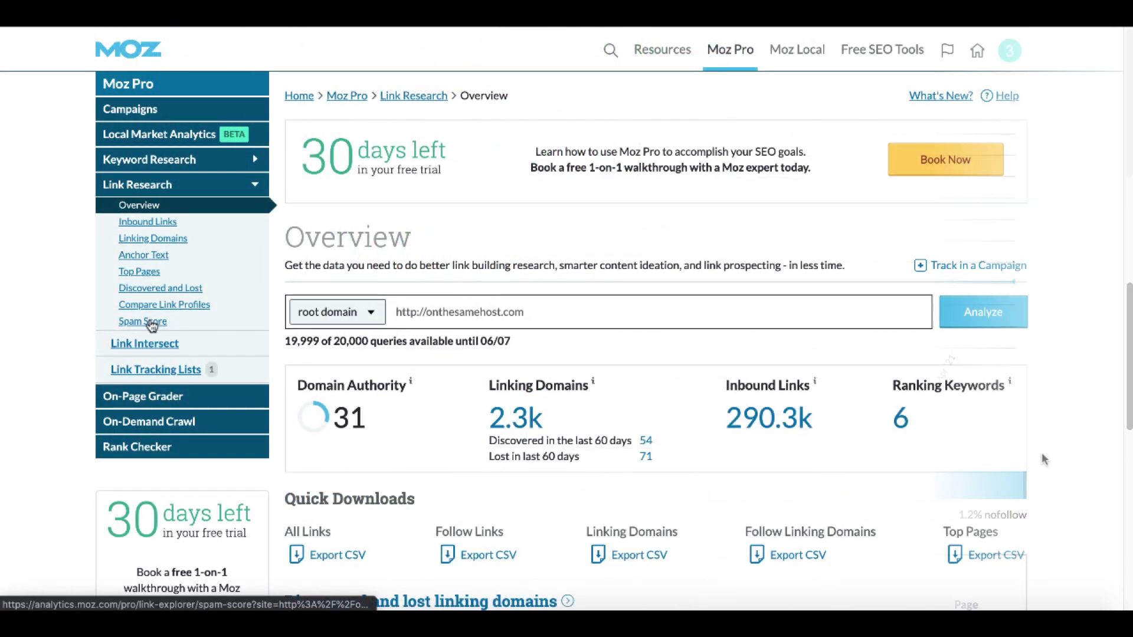
Check Spam Score for onthesamehost.com (41%), then for nichehacks.com (3%, Domain Authority 45).
click(148, 323)
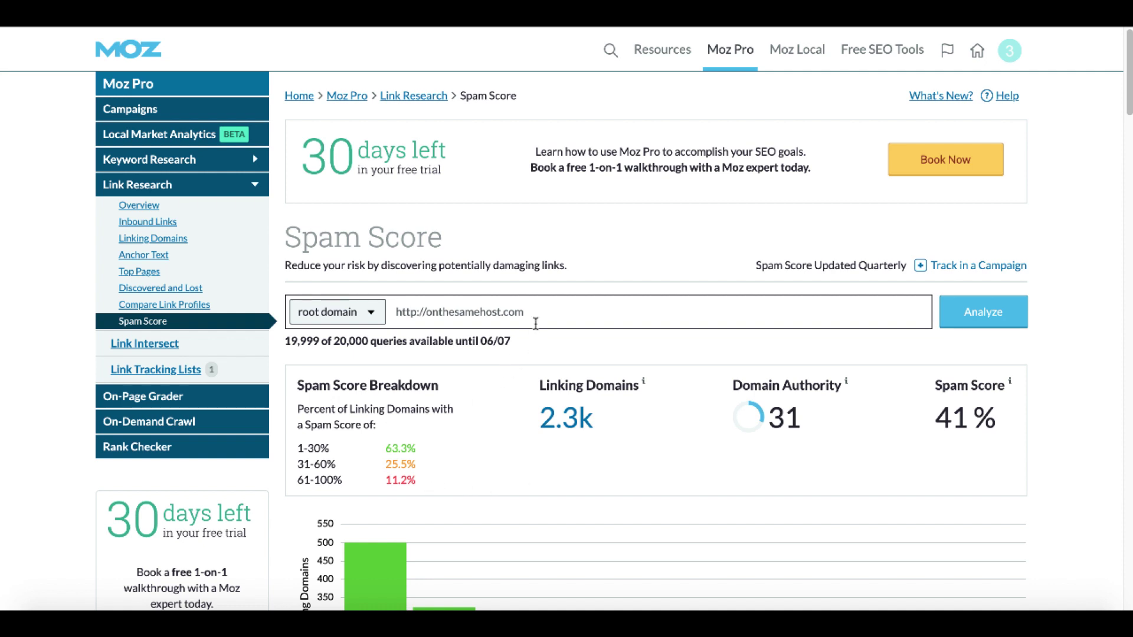
click(542, 314)
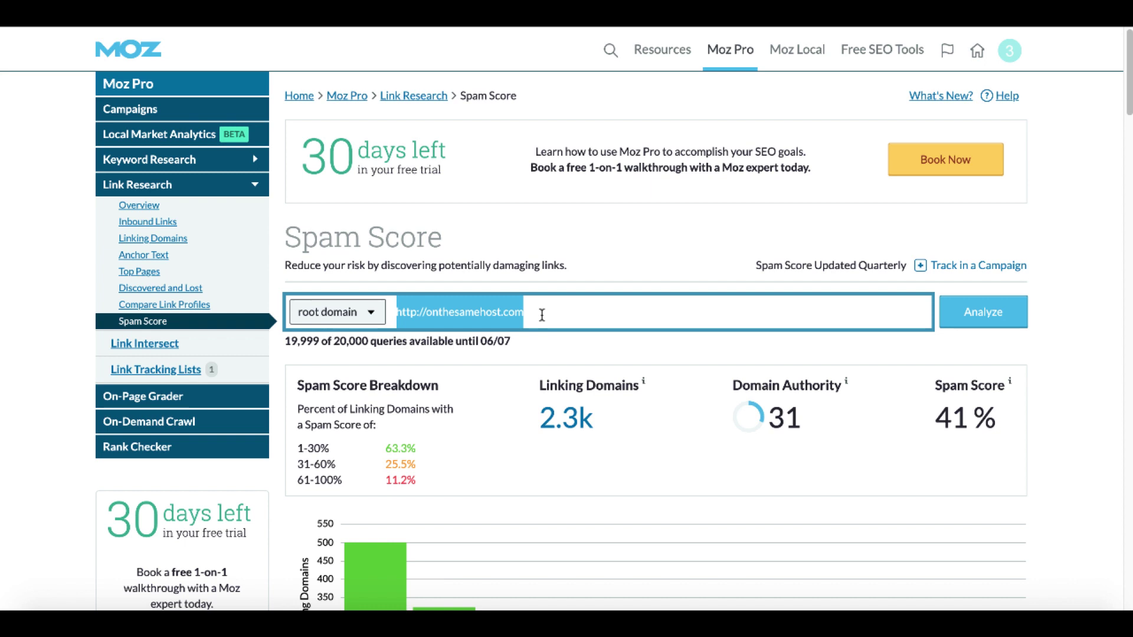
text(niche)
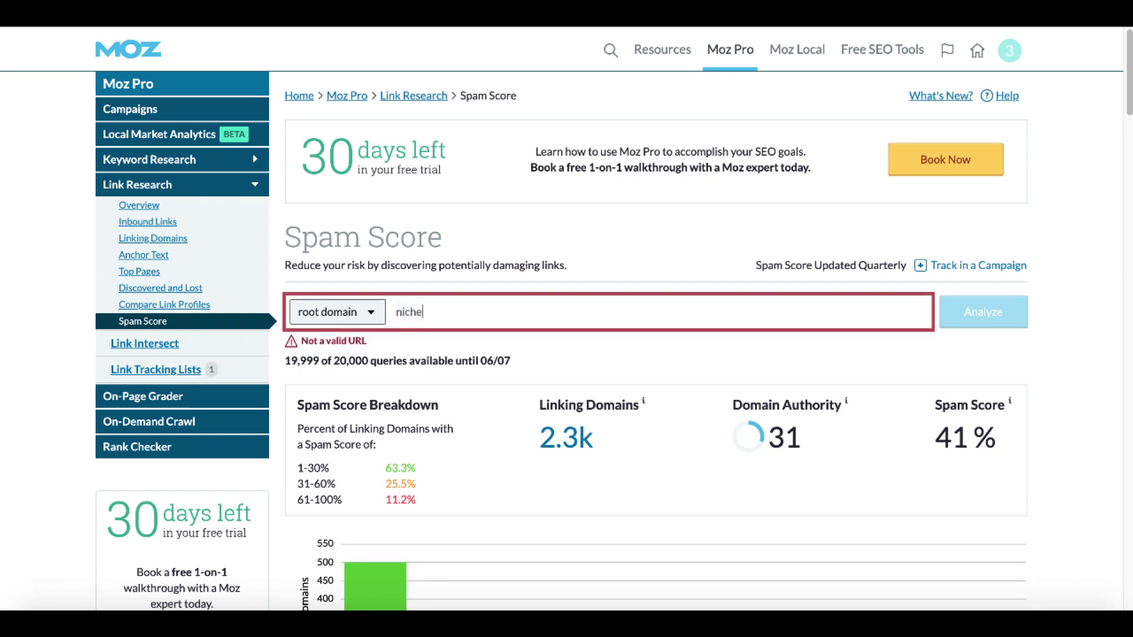
text(hacks.com)
click(984, 319)
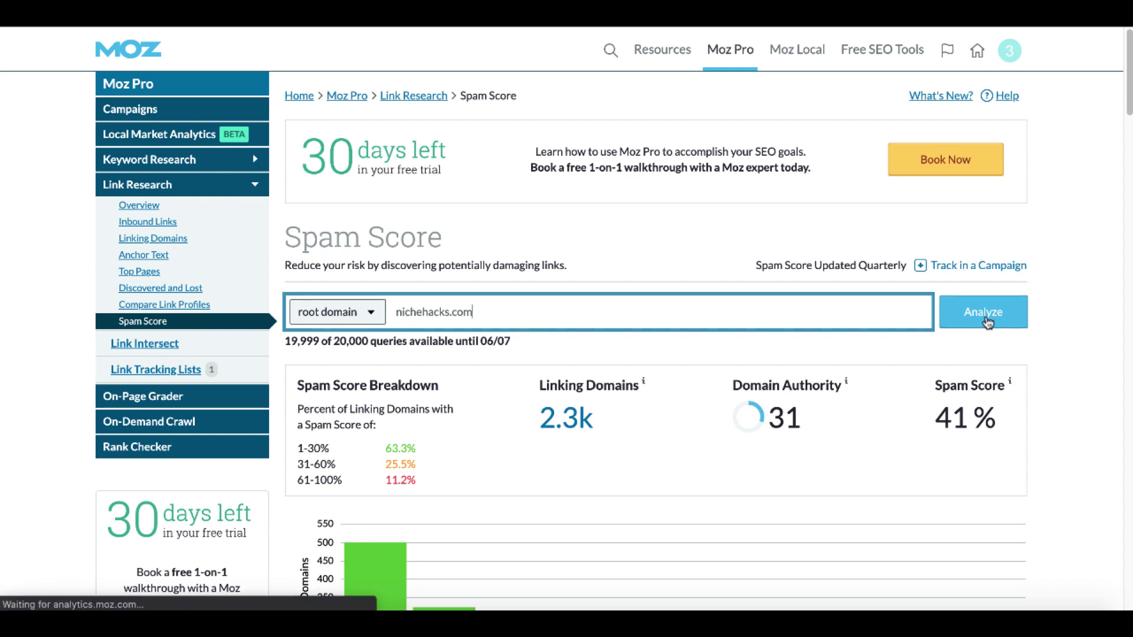
click(984, 319)
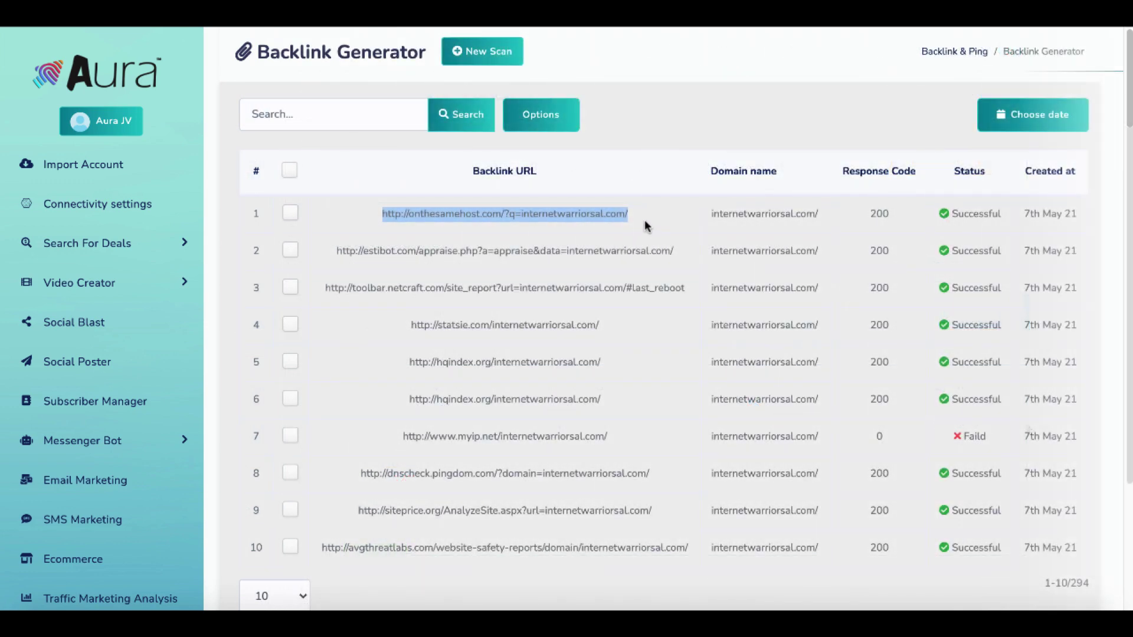
Back in Aura, open Utility Tools' Misc Tools page and launch Plagiarism Check.
click(645, 221)
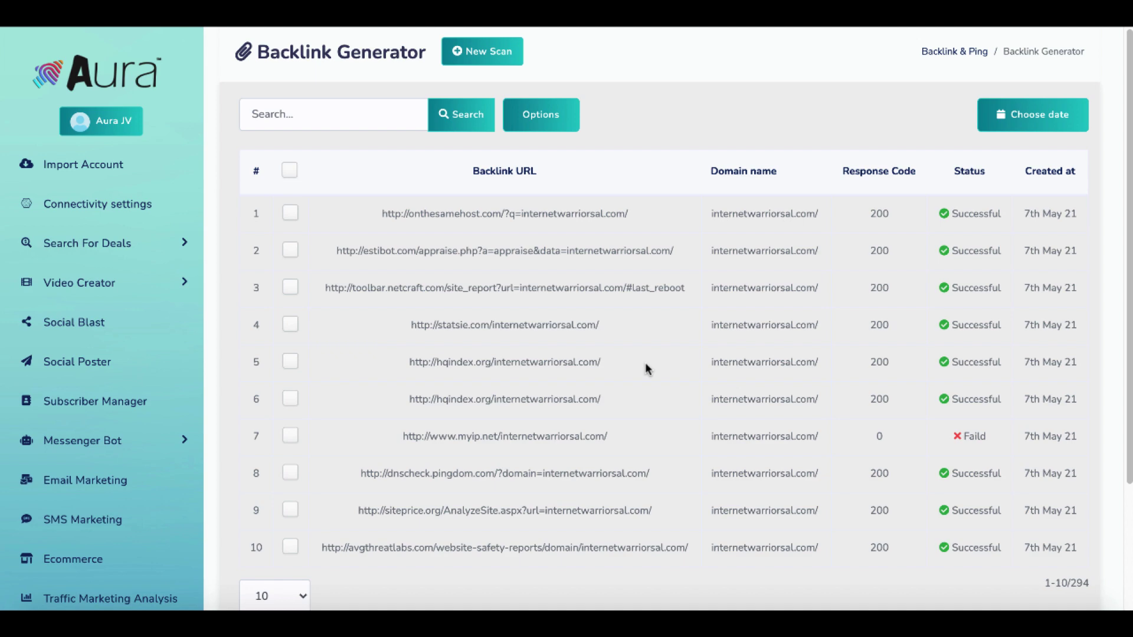
scroll(119, 486, down, 2)
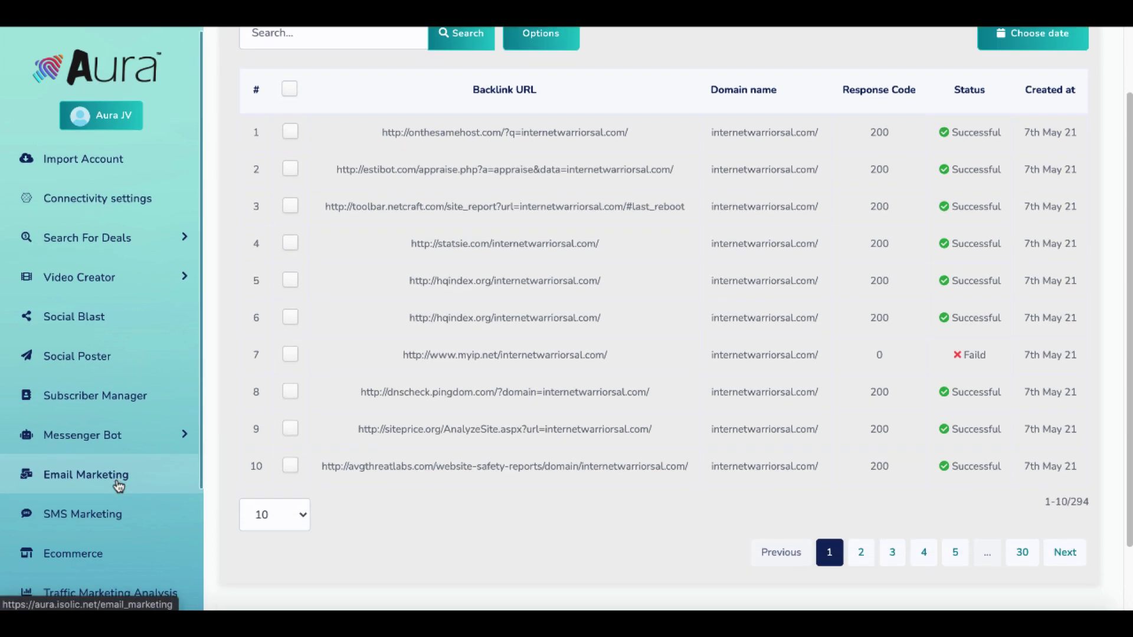
scroll(119, 485, down, 3)
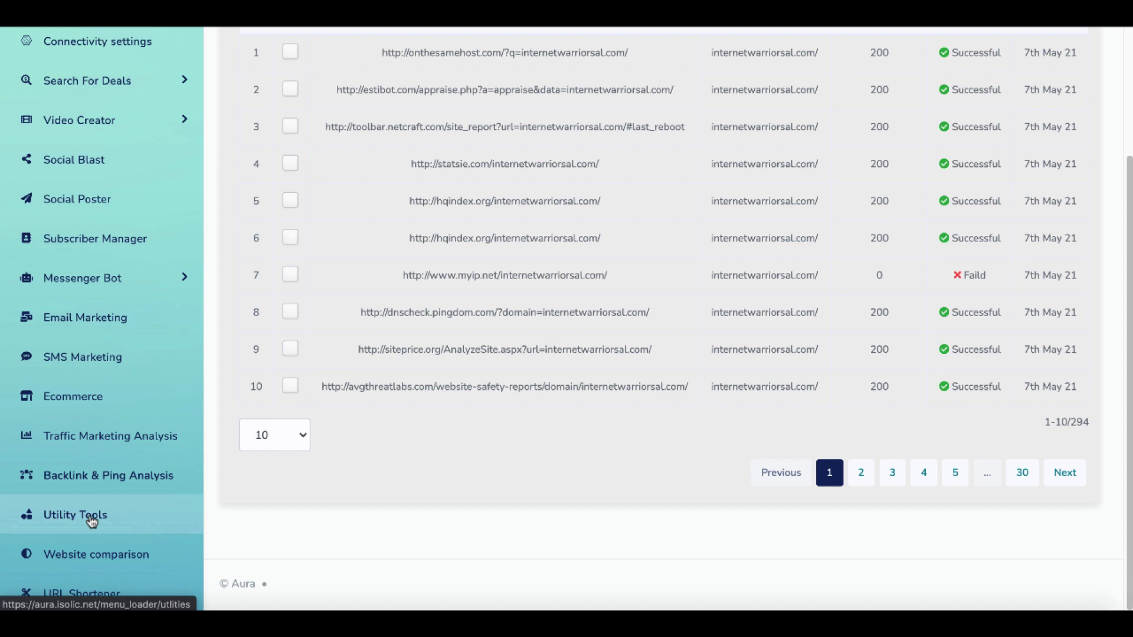
click(91, 521)
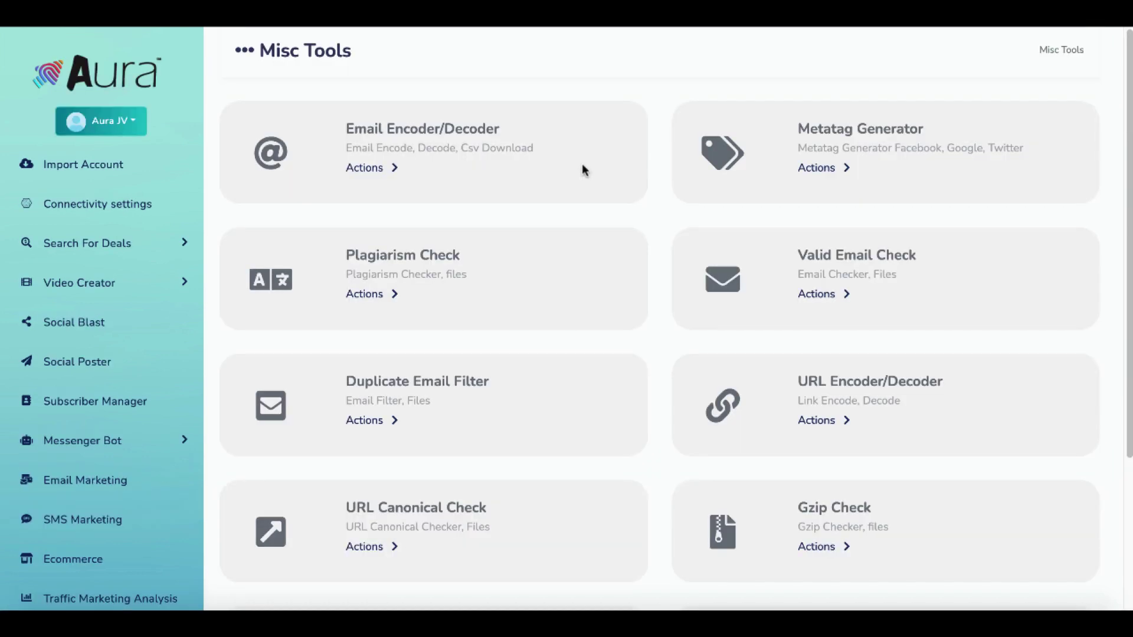
scroll(661, 309, down, 1)
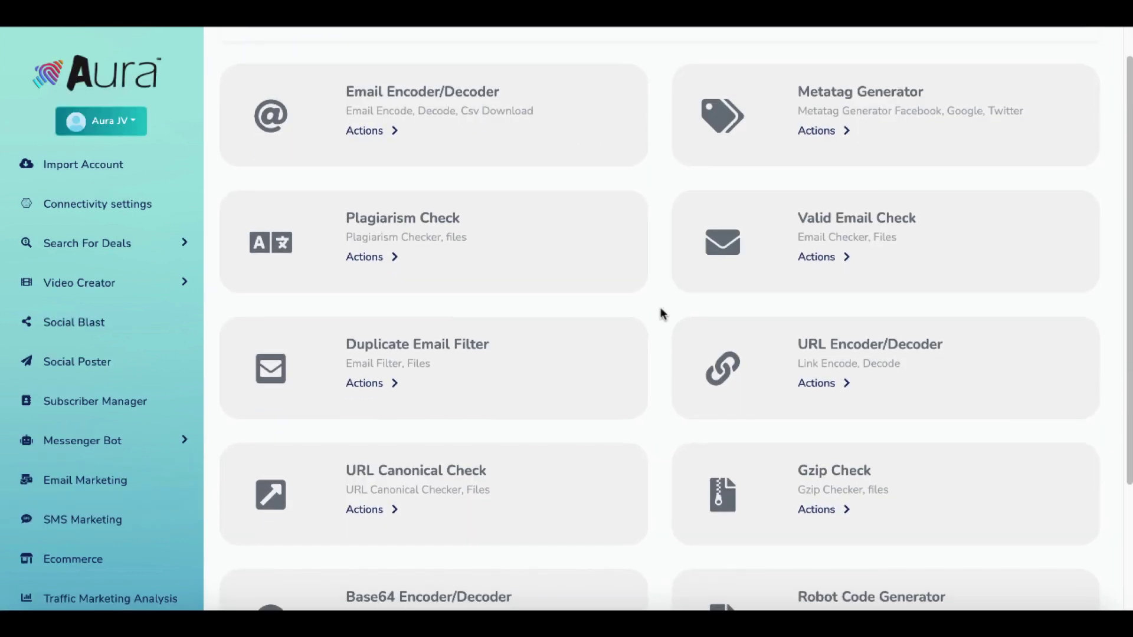
scroll(660, 312, down, 1)
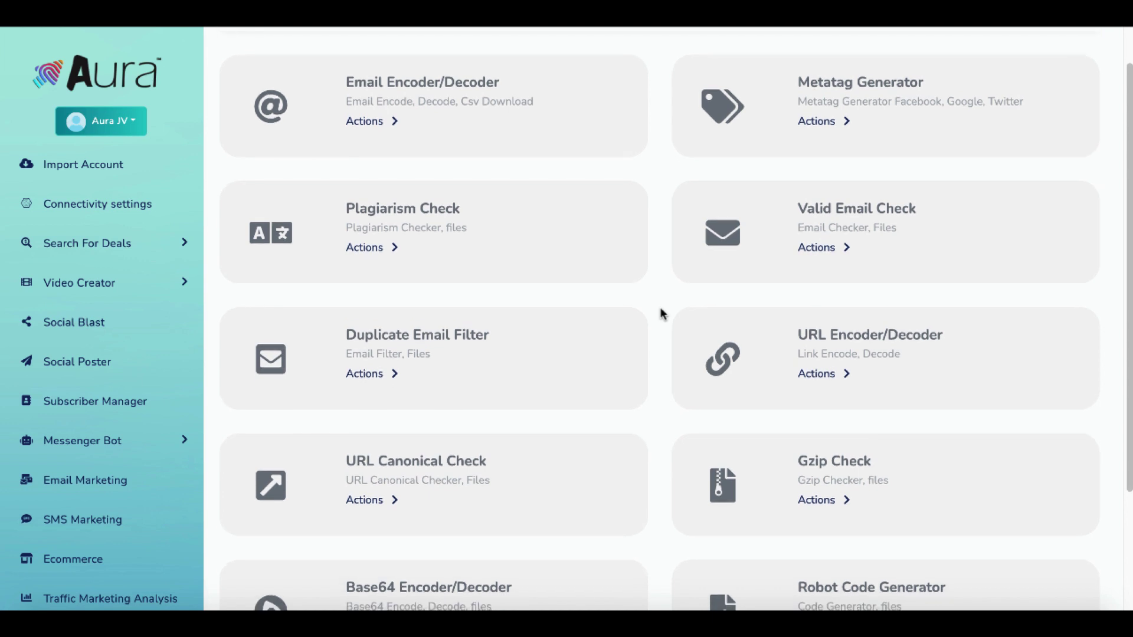
scroll(661, 309, down, 3)
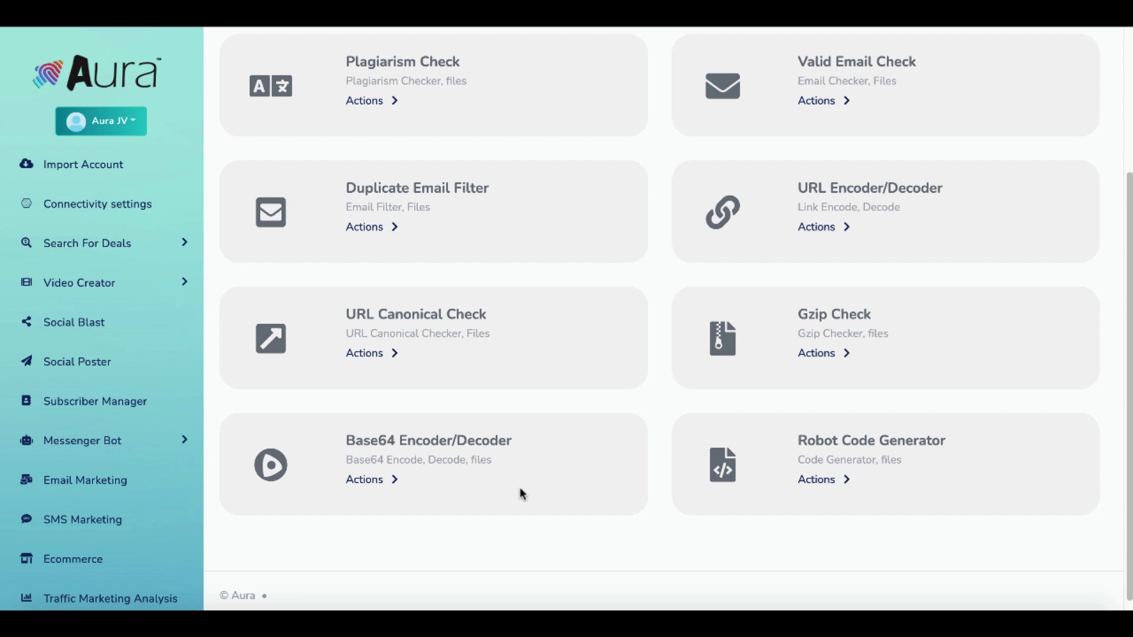
scroll(519, 488, up, 3)
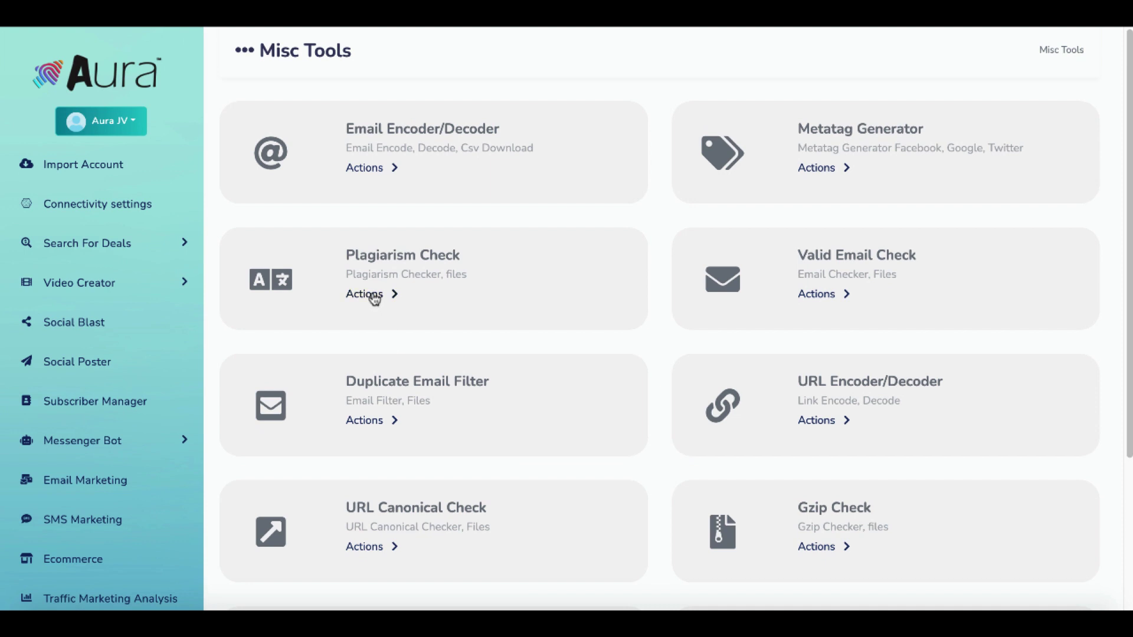
click(374, 297)
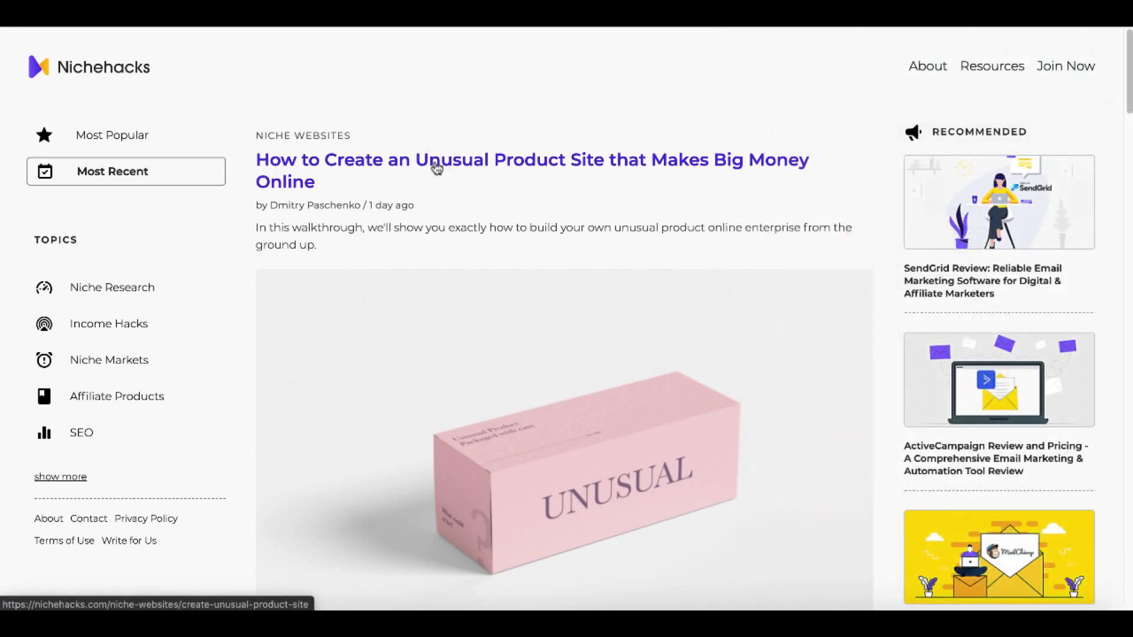
Open the Nichehacks 'Unusual Product Site' article and copy its three paragraphs about unusual product sites.
click(437, 170)
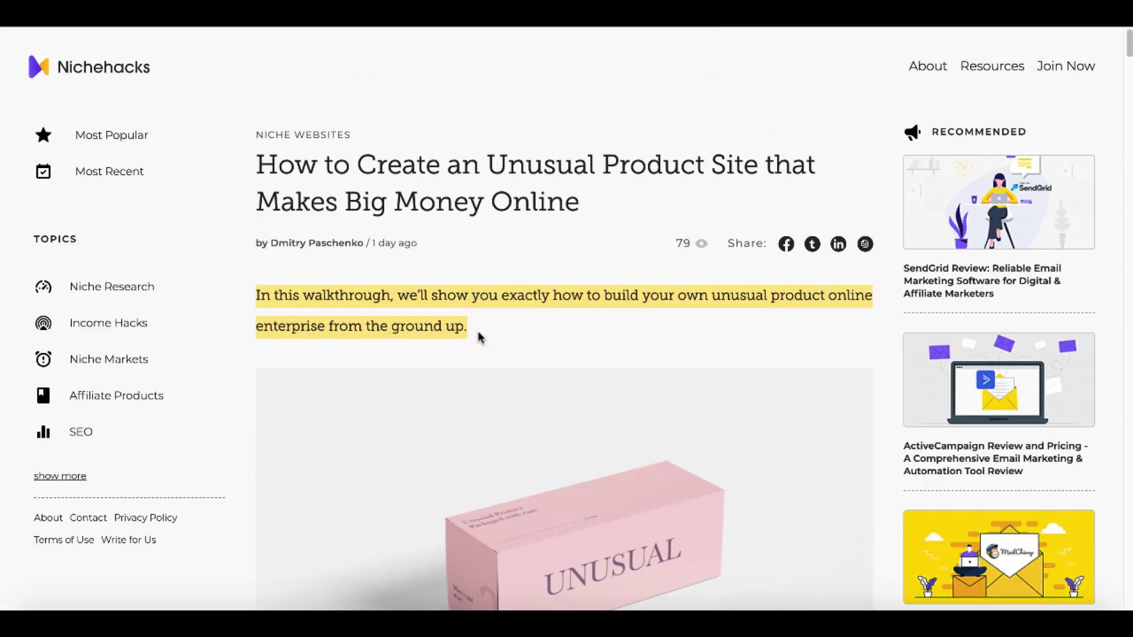
scroll(478, 334, down, 7)
drag(258, 329, 434, 444)
drag(827, 466, 837, 471)
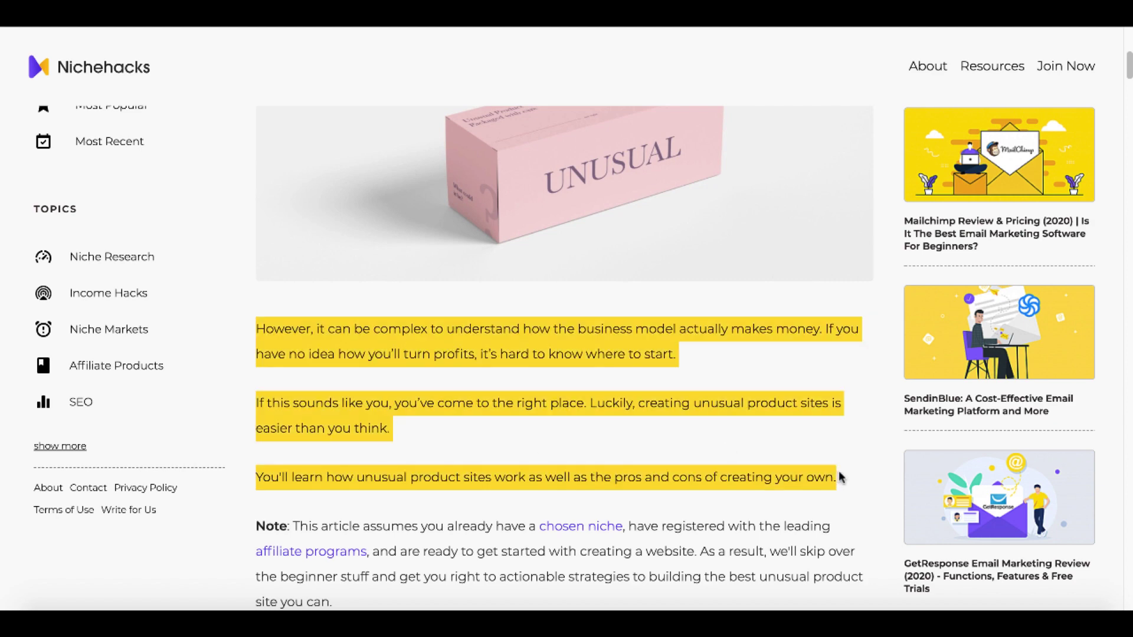
right_click(812, 472)
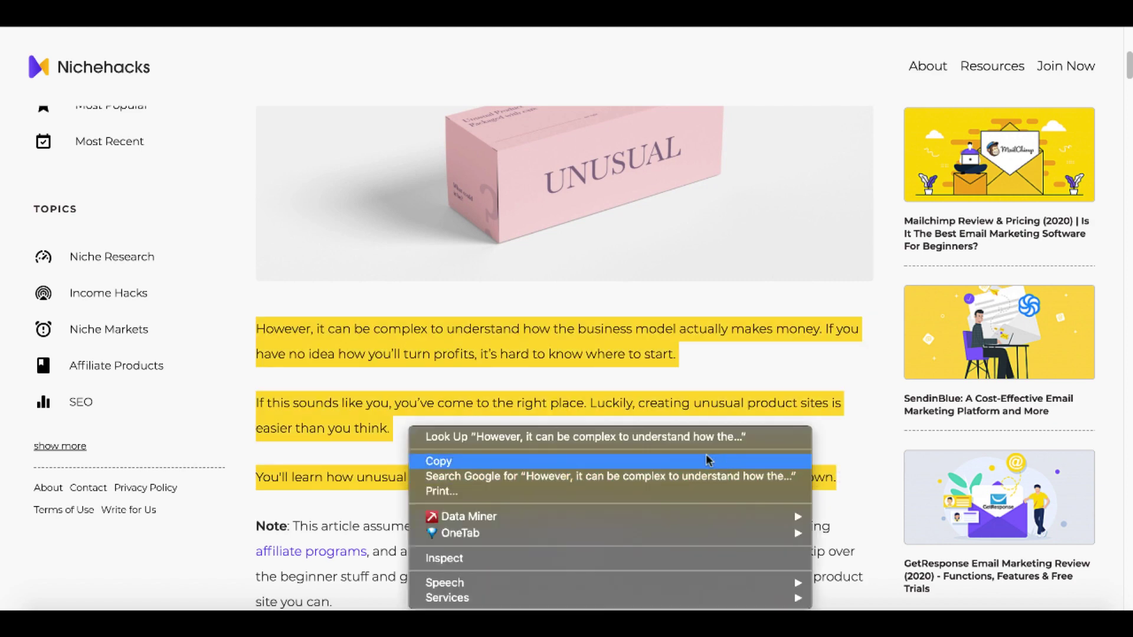
click(720, 461)
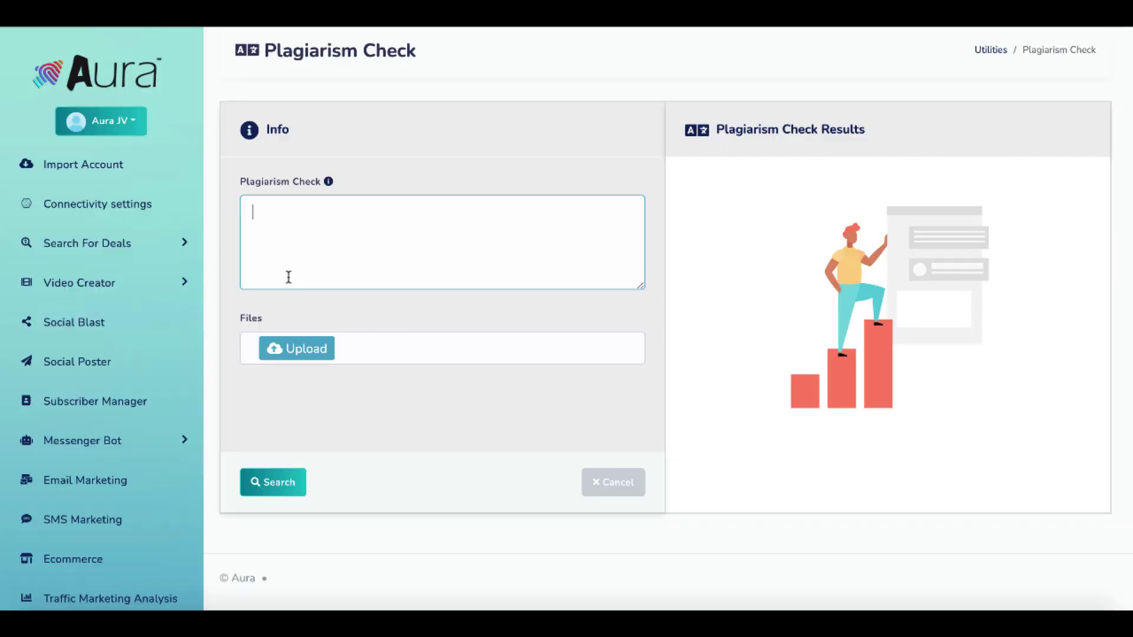
Paste the Nichehacks paragraphs into Plagiarism Check and run it, getting Unique: 100% with every sentence Not Exist.
key(ctrl+v)
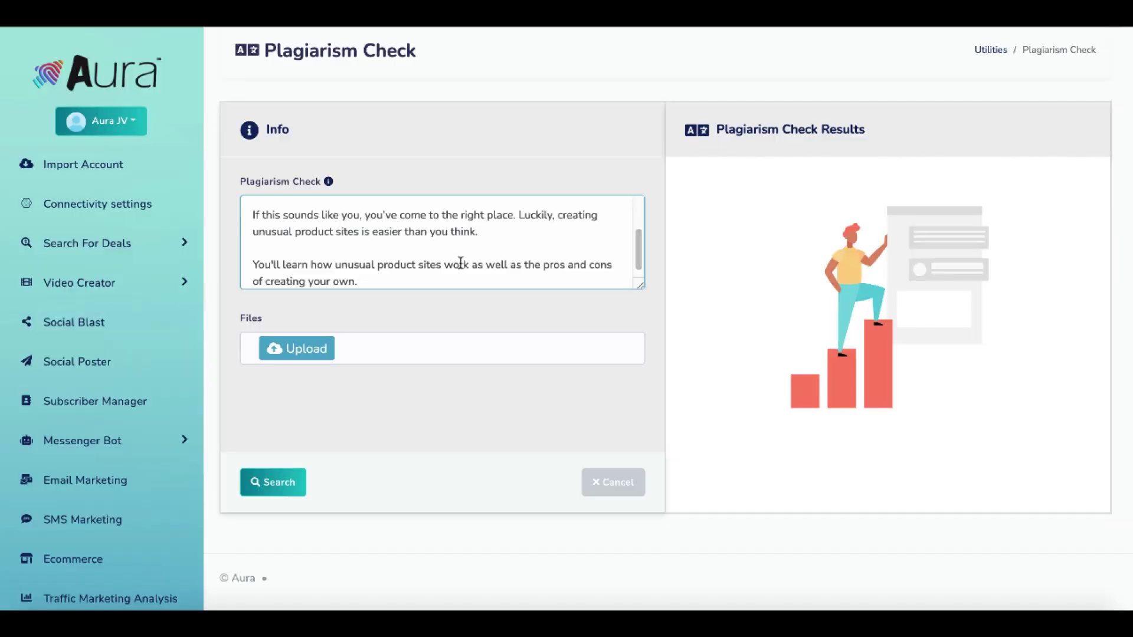
click(292, 482)
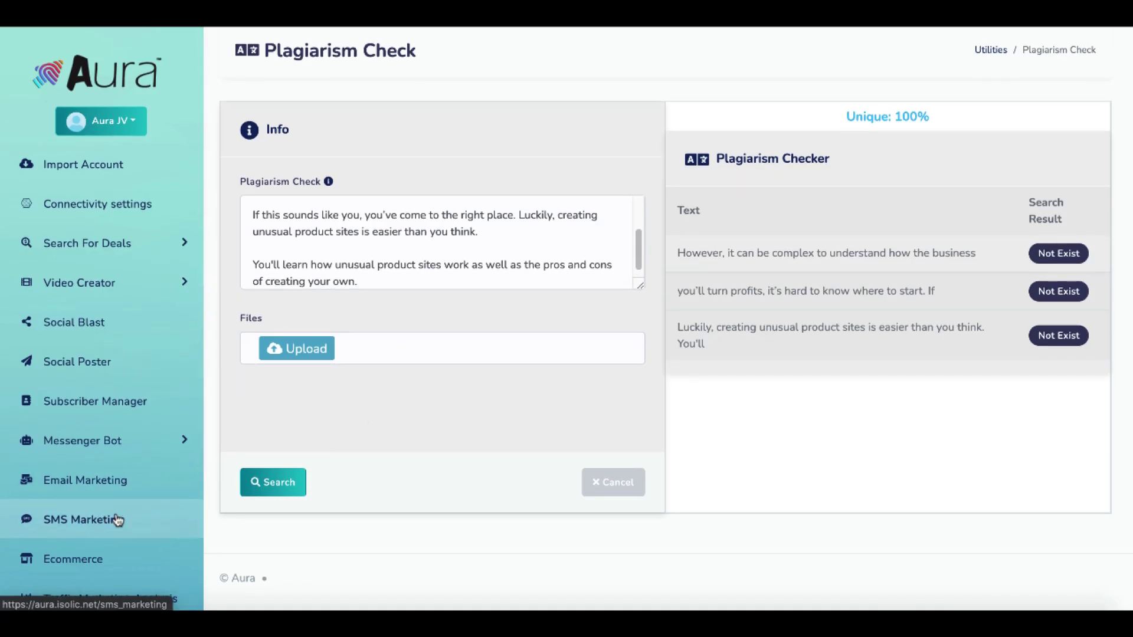
scroll(147, 523, down, 3)
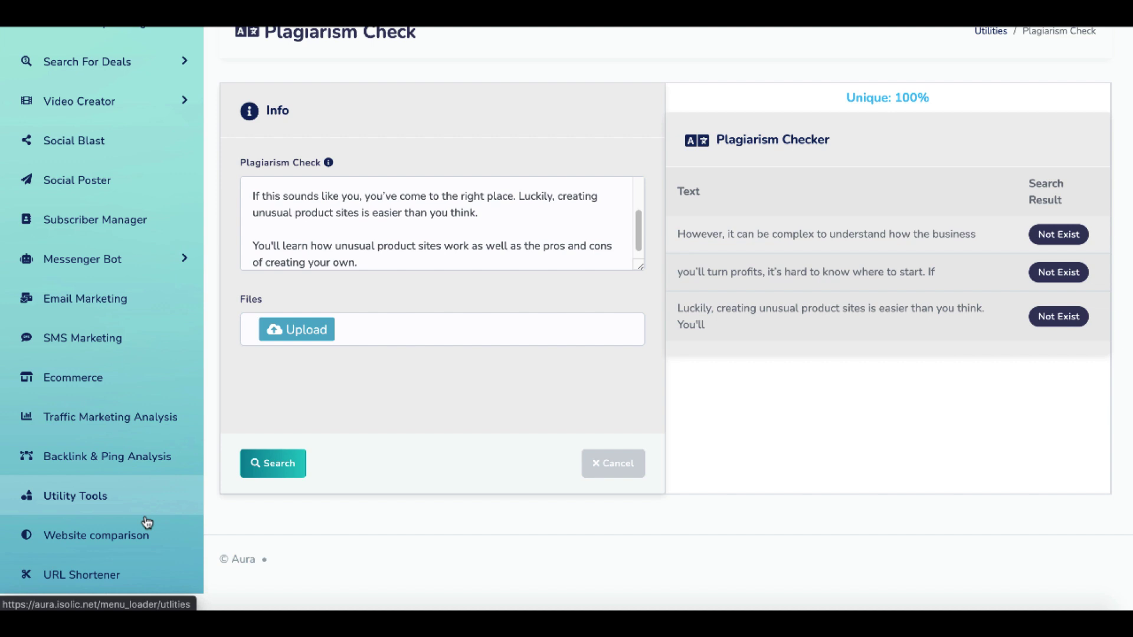
click(106, 555)
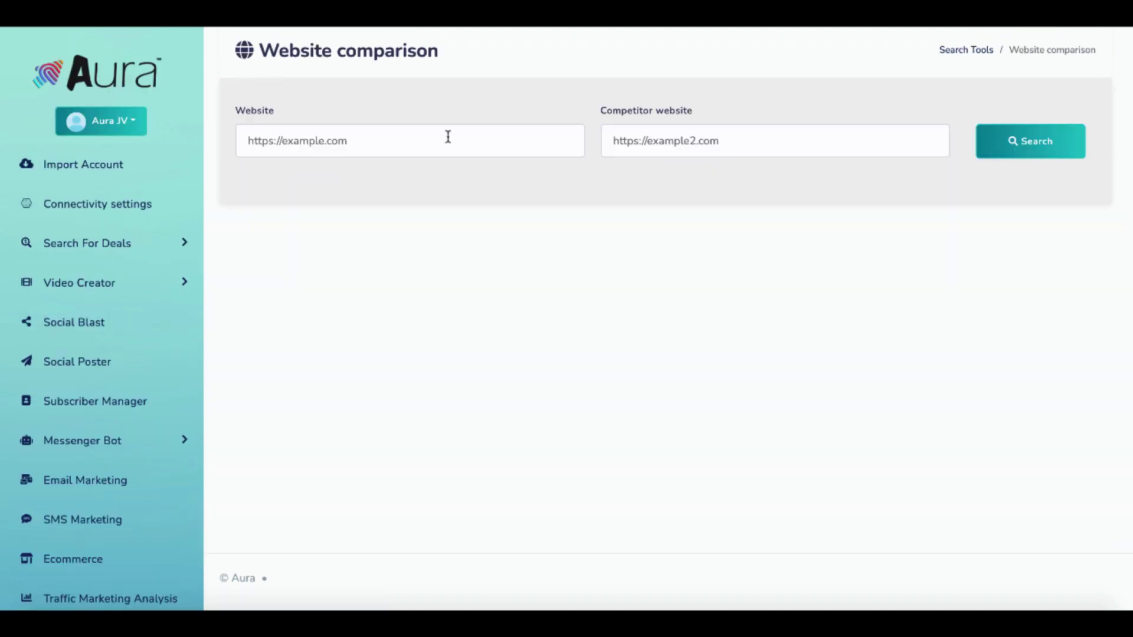
click(1011, 143)
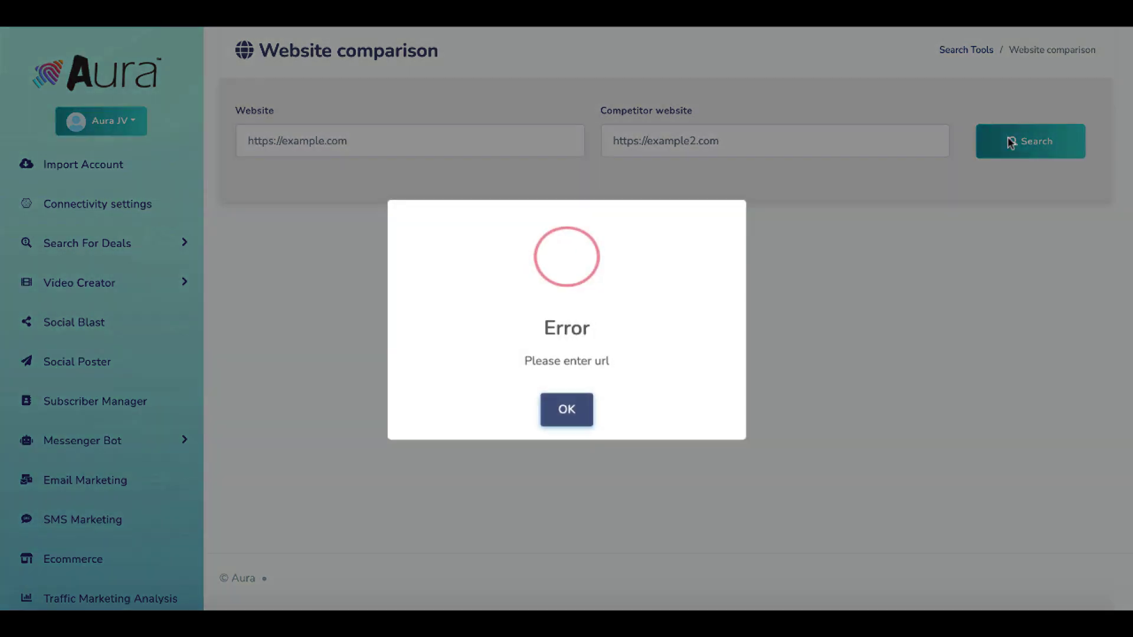
click(549, 412)
click(303, 151)
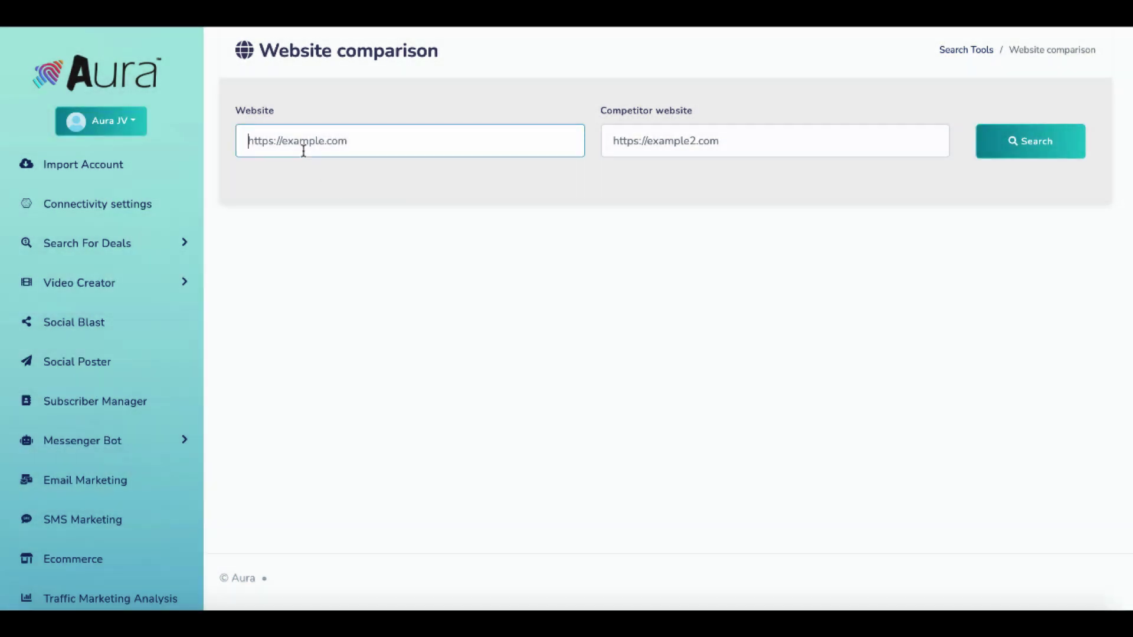
key(ctrl+v)
click(683, 137)
key(ctrl+v)
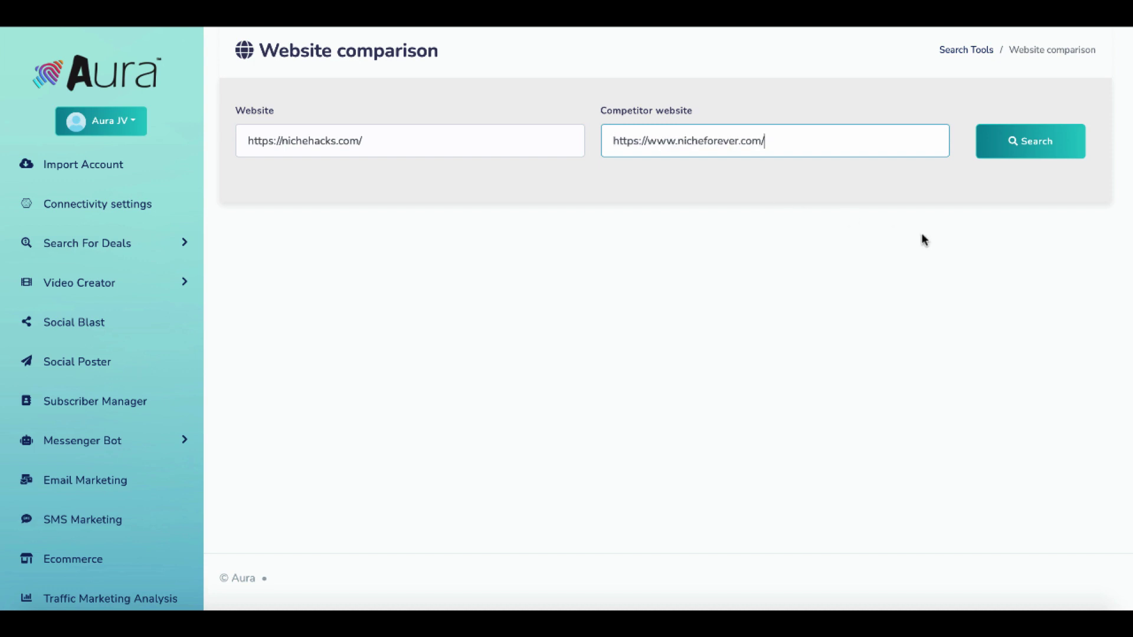
click(1003, 147)
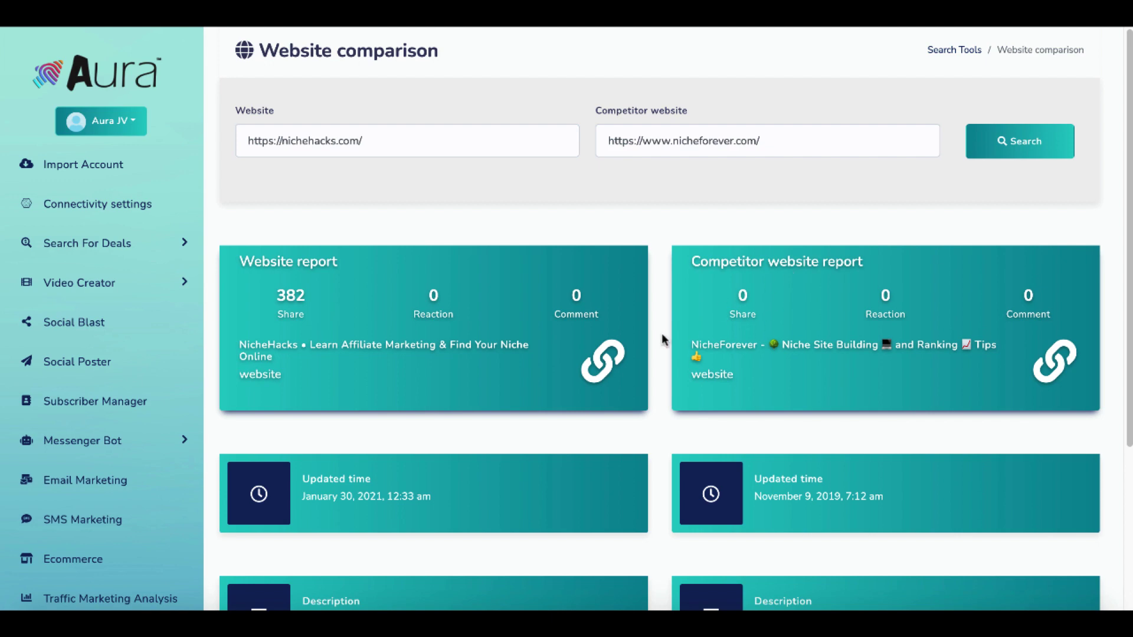
scroll(661, 333, down, 4)
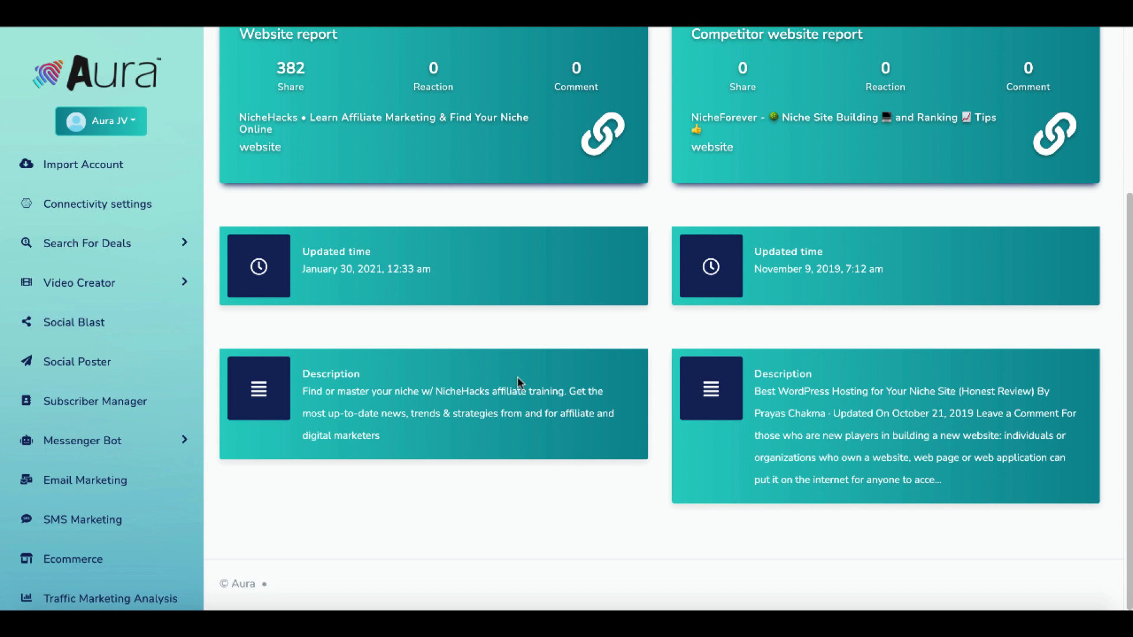
scroll(623, 430, up, 4)
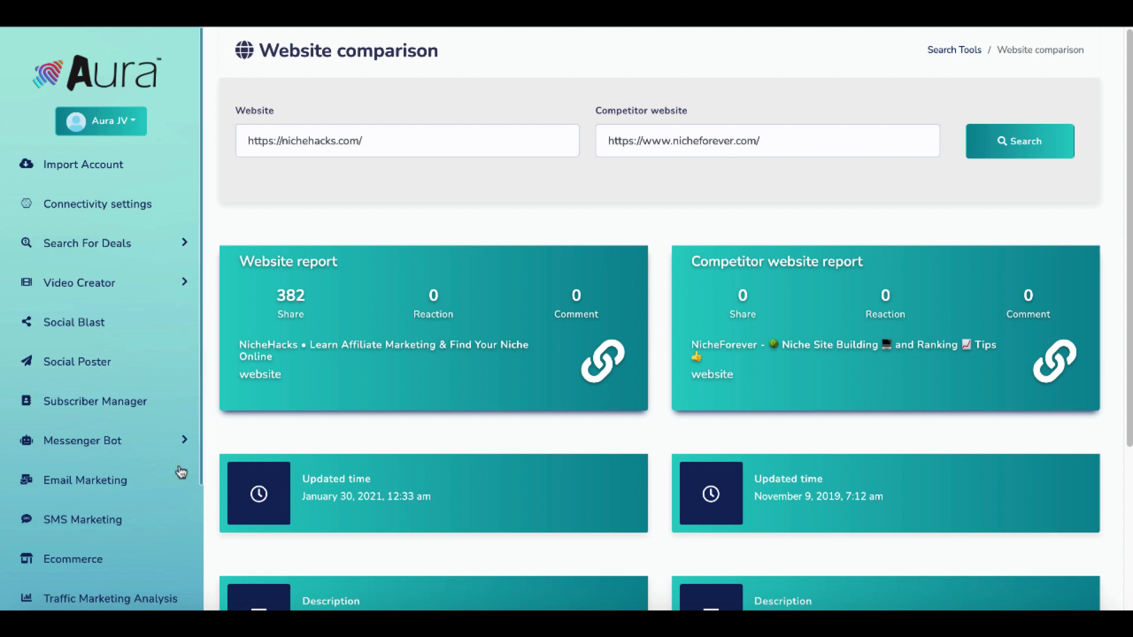
scroll(137, 518, down, 3)
Open the Bitly URL shortener's link list, which holds one shortened Forbes link.
click(93, 597)
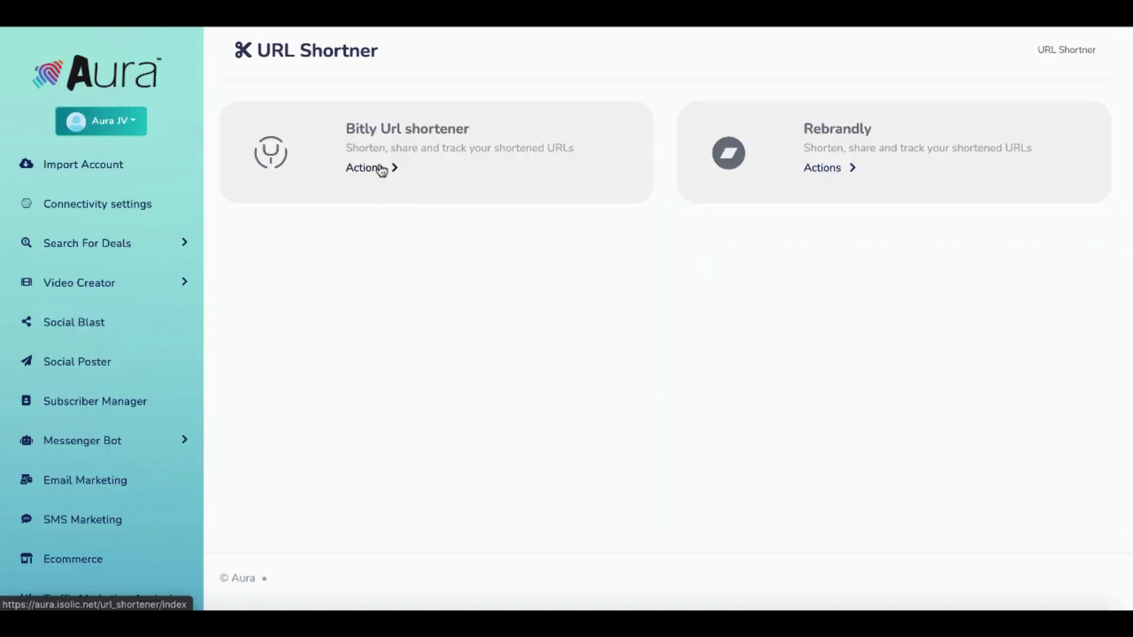
click(378, 171)
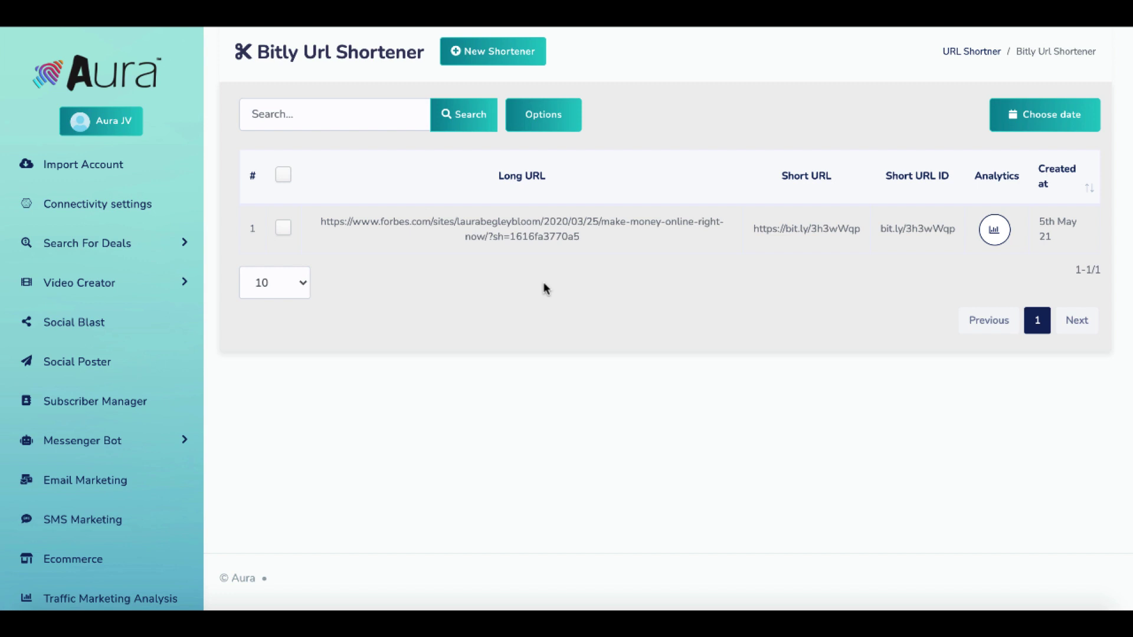
scroll(127, 593, down, 3)
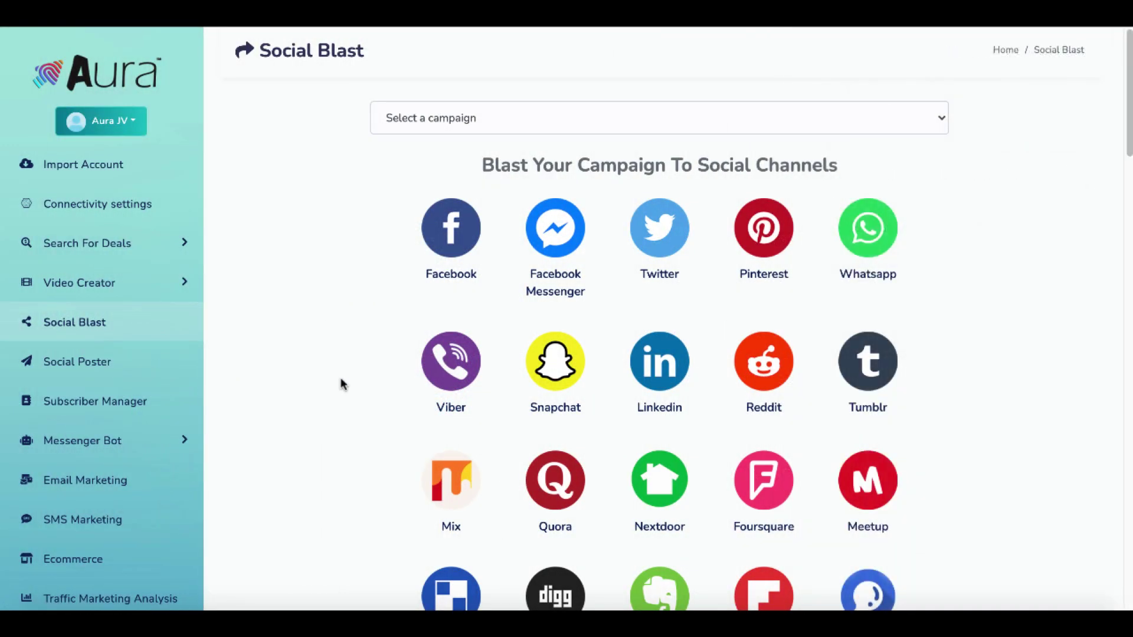
Scroll through the Social Blast sharing channels, including Facebook, Twitter and Pinterest.
scroll(341, 384, down, 5)
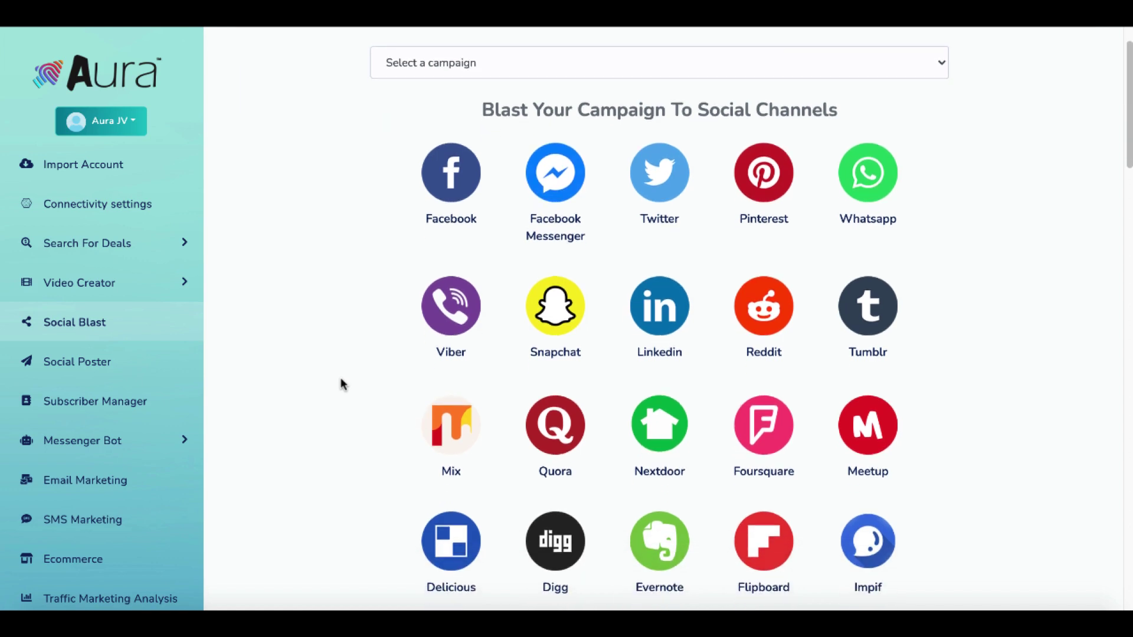
scroll(342, 384, down, 4)
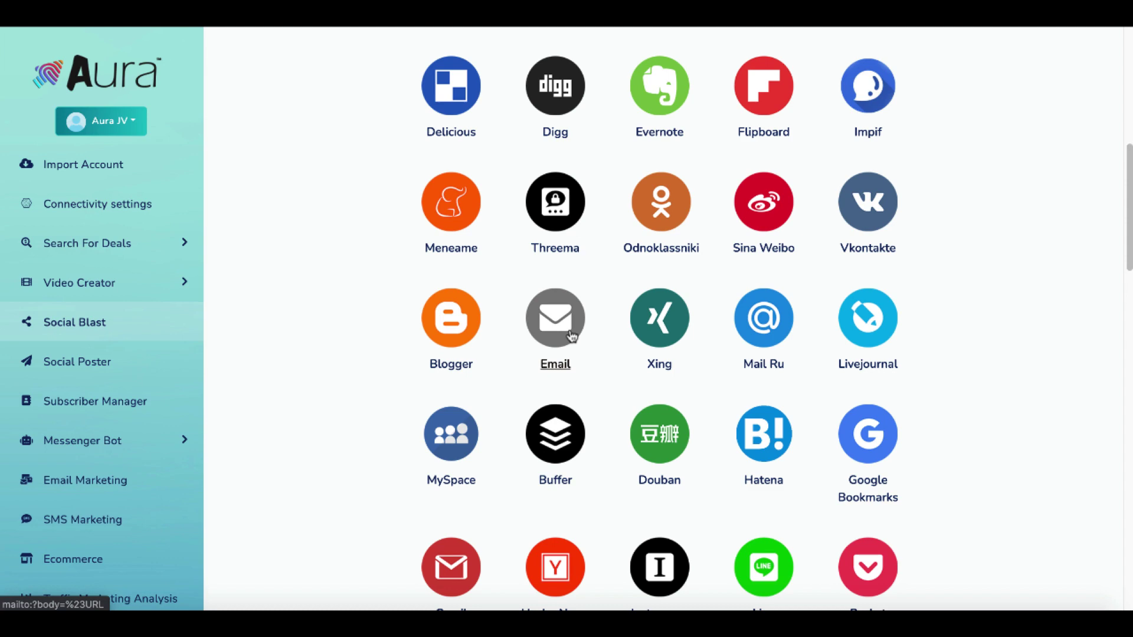
scroll(566, 331, down, 1)
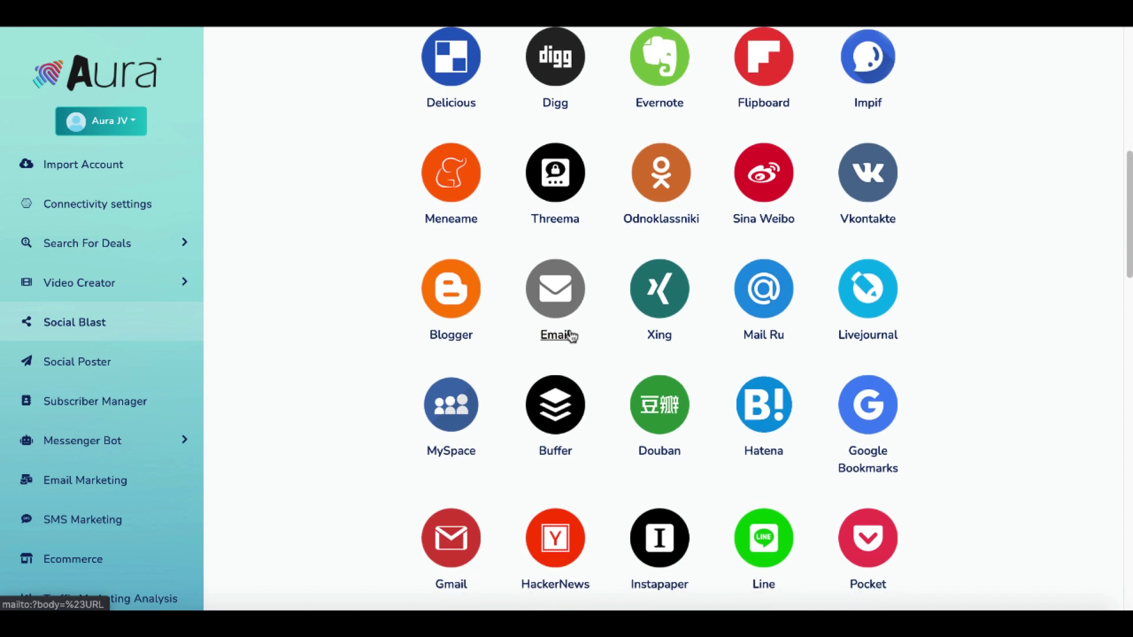
scroll(813, 360, down, 3)
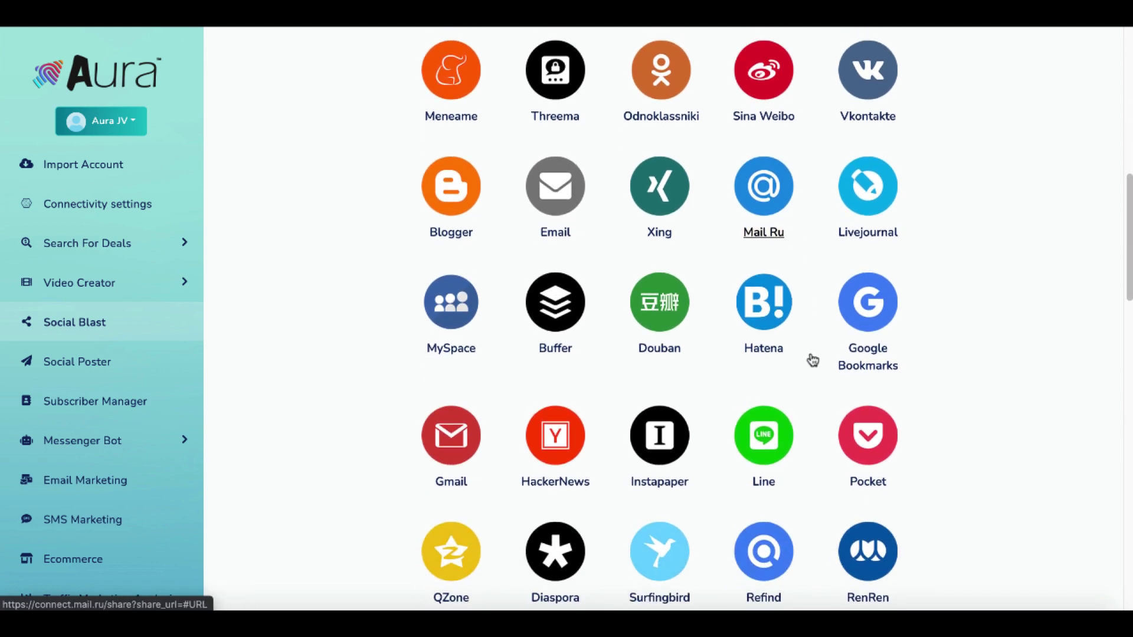
scroll(911, 373, down, 4)
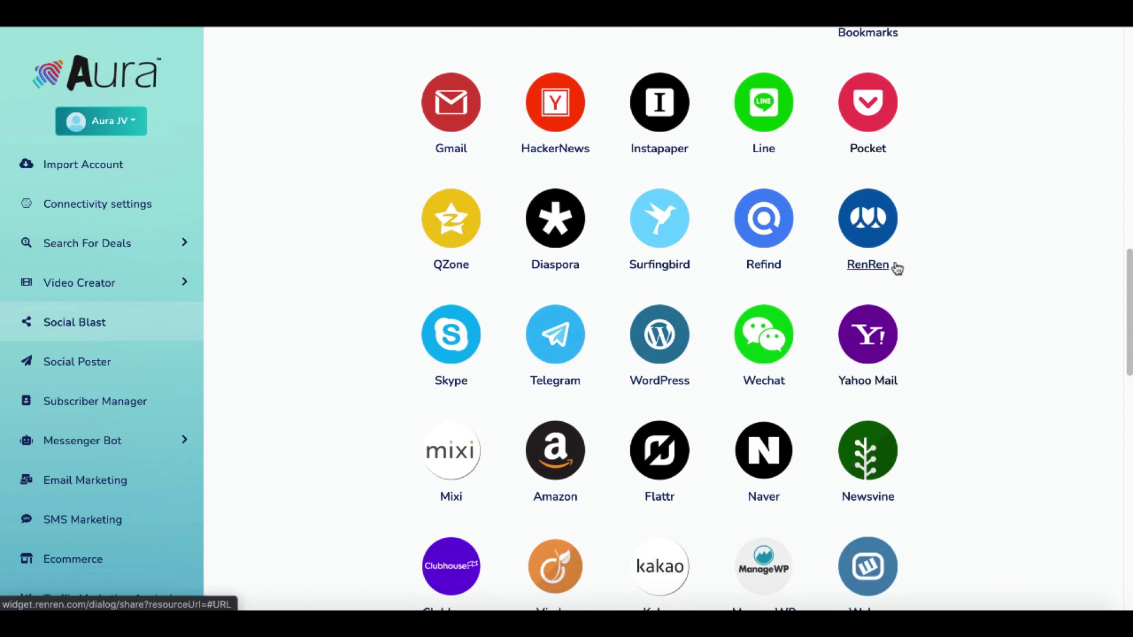
scroll(903, 281, down, 1)
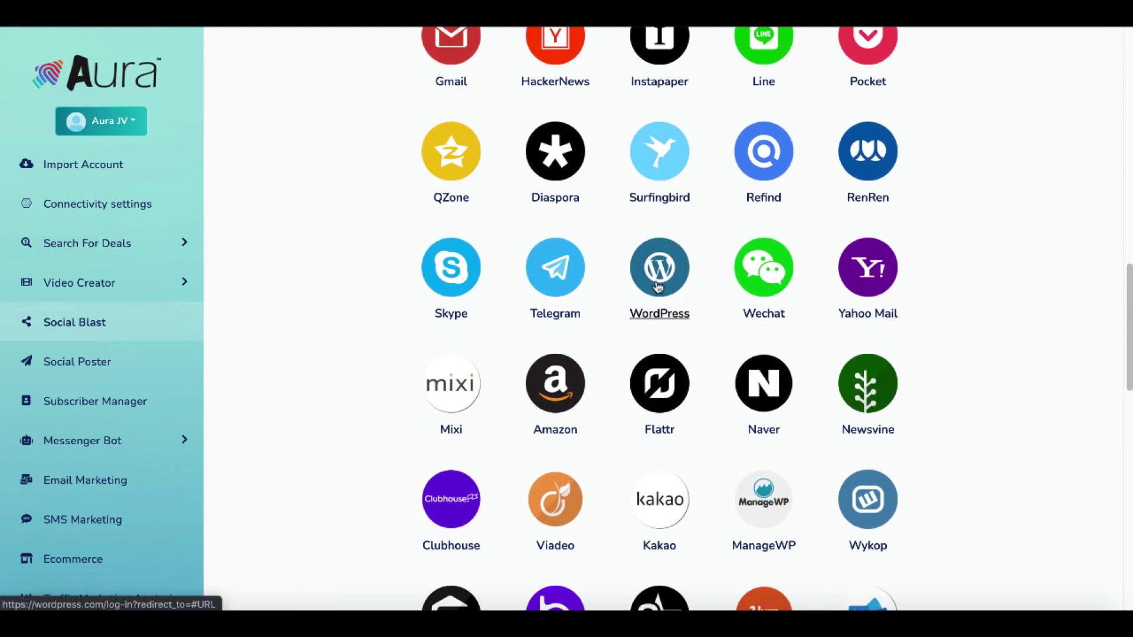
scroll(658, 288, down, 1)
scroll(661, 272, up, 1)
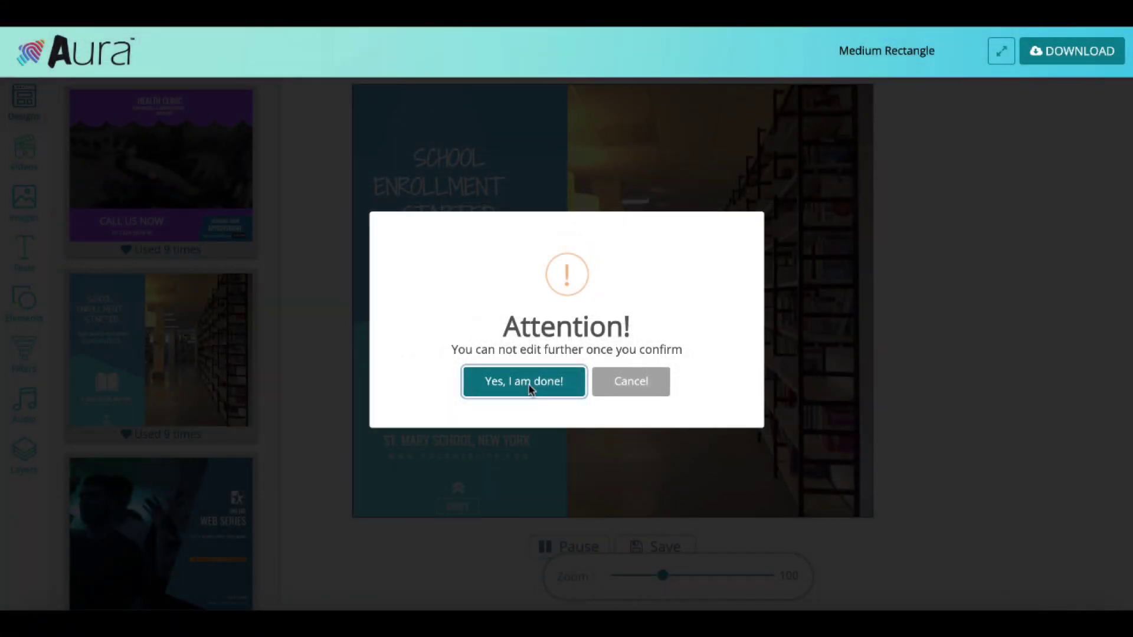
Confirm the School Enrollment Started video is finished and download it, confirming 'Yes, I am done!' again.
click(530, 385)
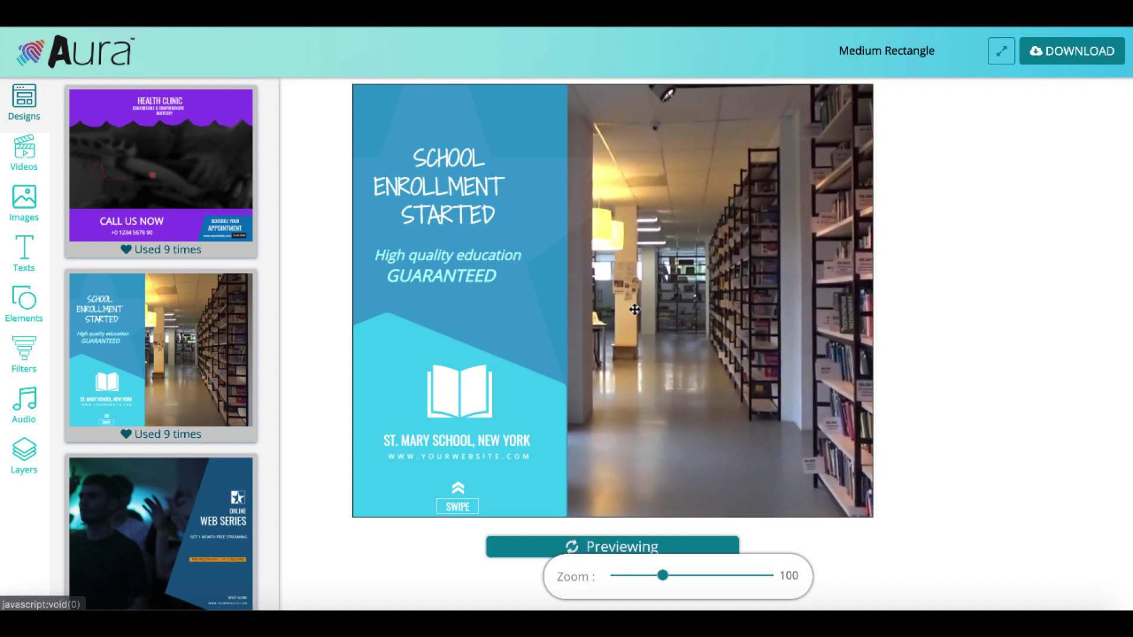
click(1042, 59)
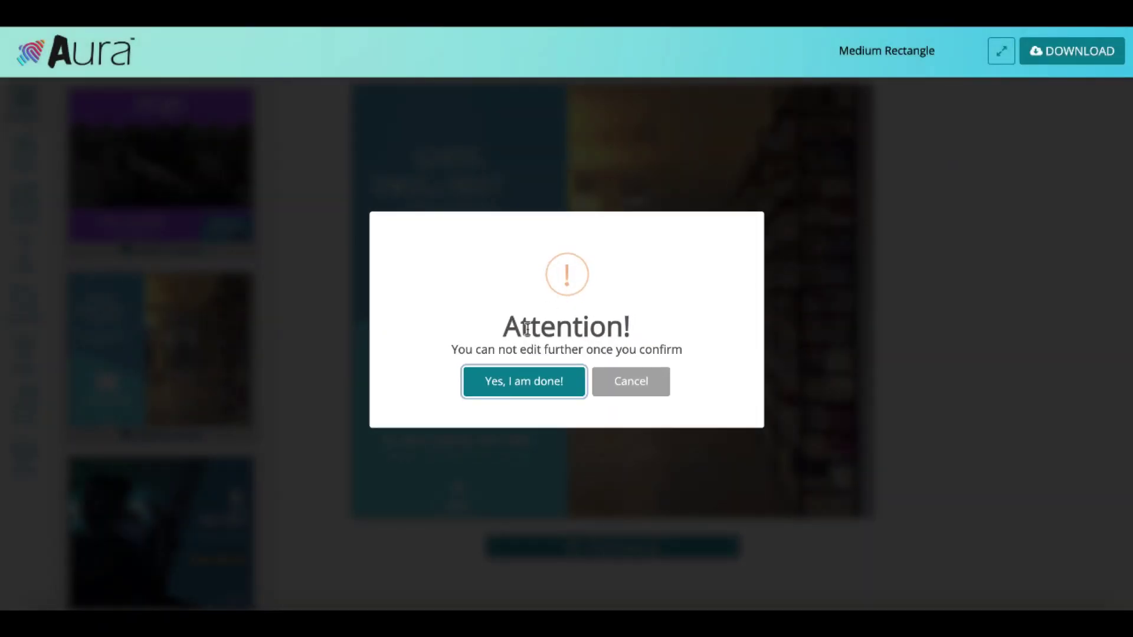
click(501, 382)
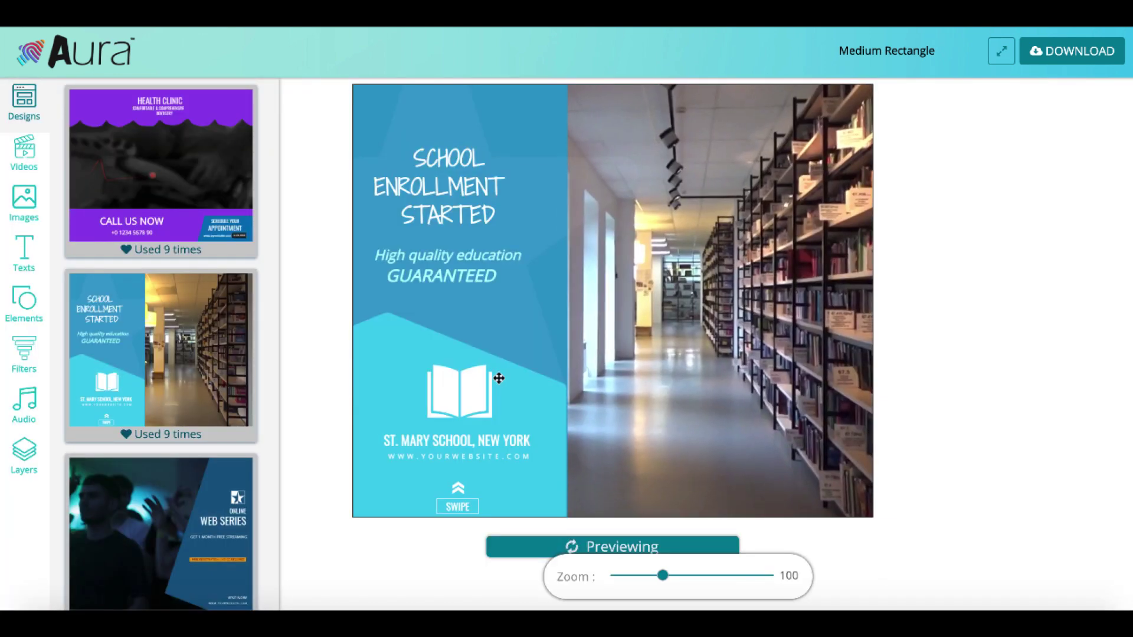